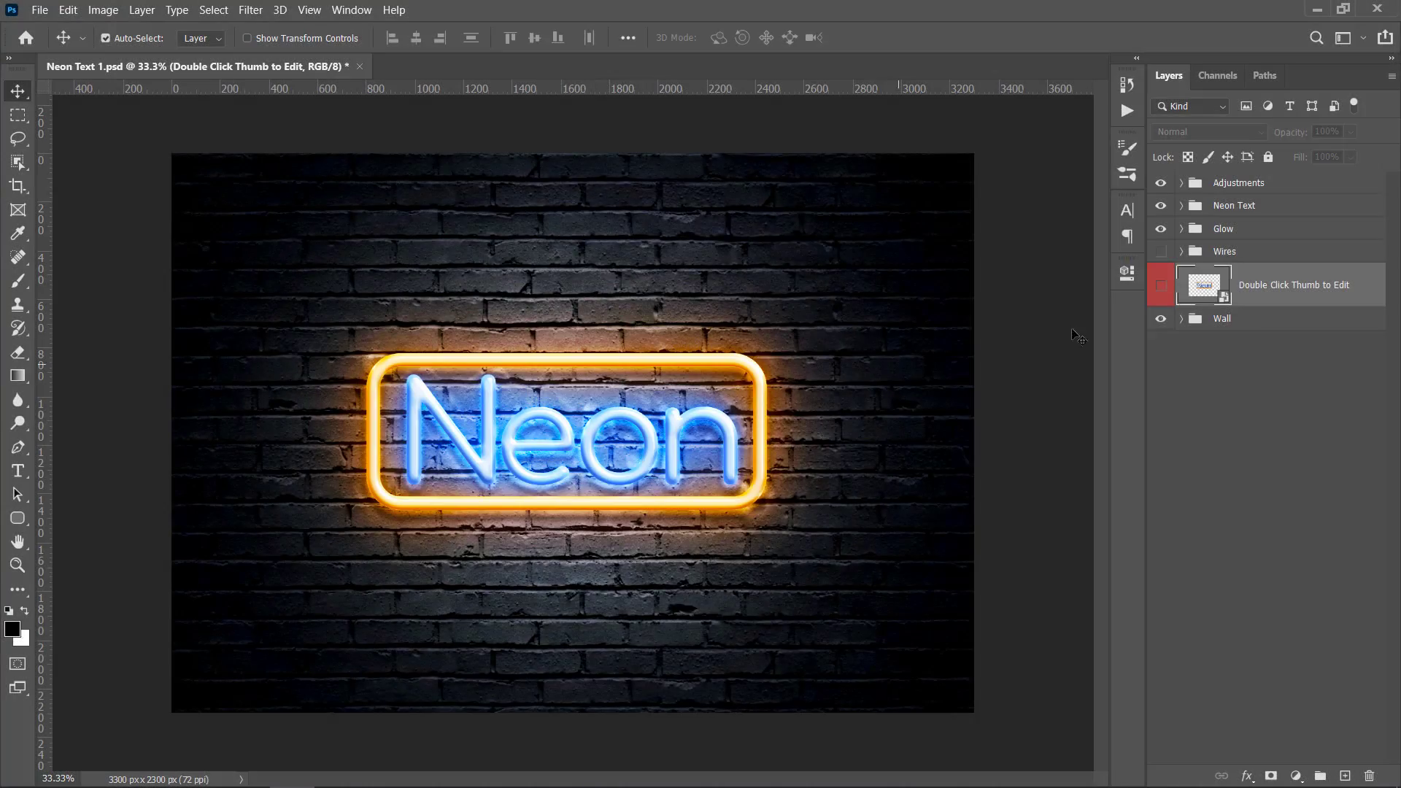
# Step: Inside the smart object, hide the Neon group, show Group 2, save, and return to Neon Text 1.psd
pyautogui.doubleClick(1208, 292)
pyautogui.click(1160, 229)
pyautogui.click(1161, 205)
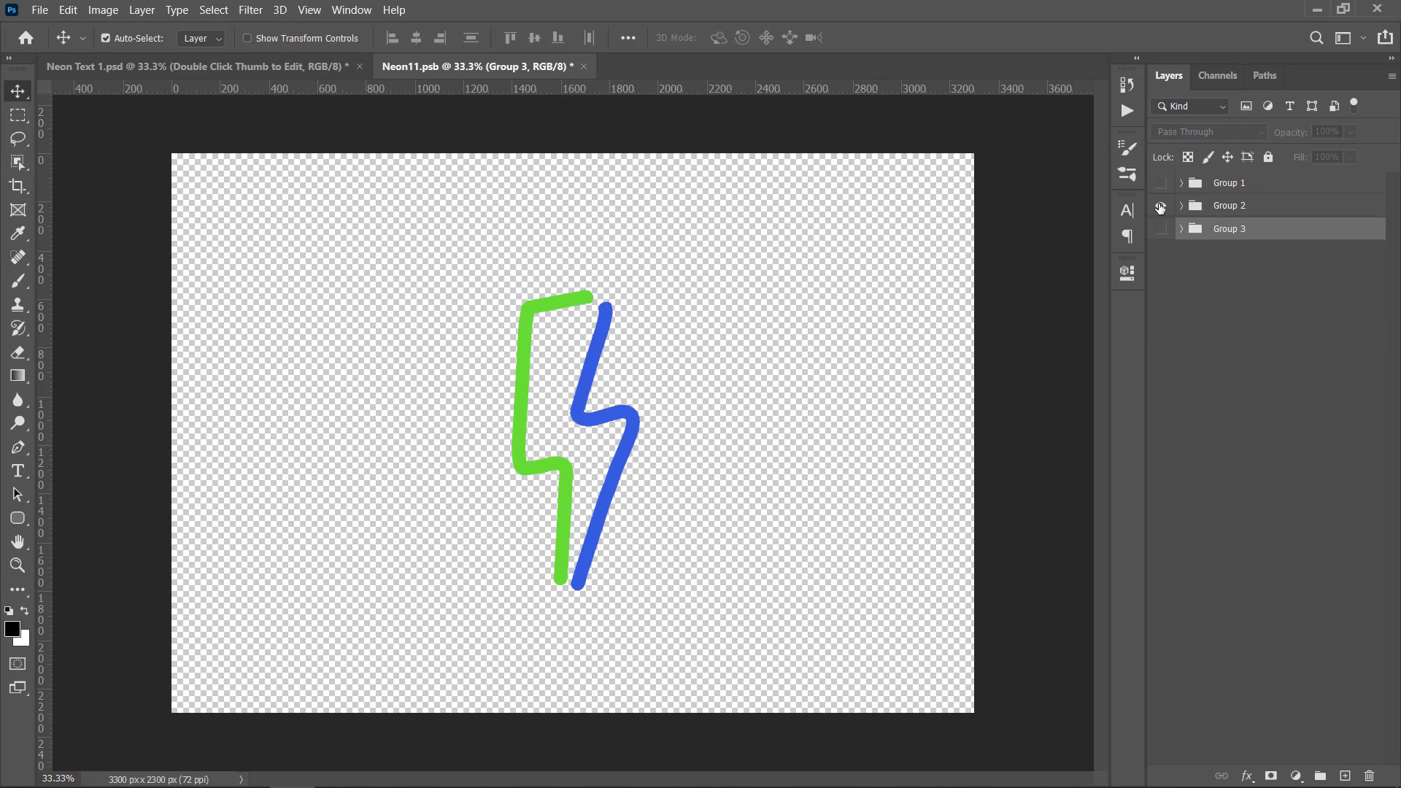
pyautogui.hotkey('ctrl', 's')
pyautogui.click(314, 67)
pyautogui.scroll(5, 541, 425)
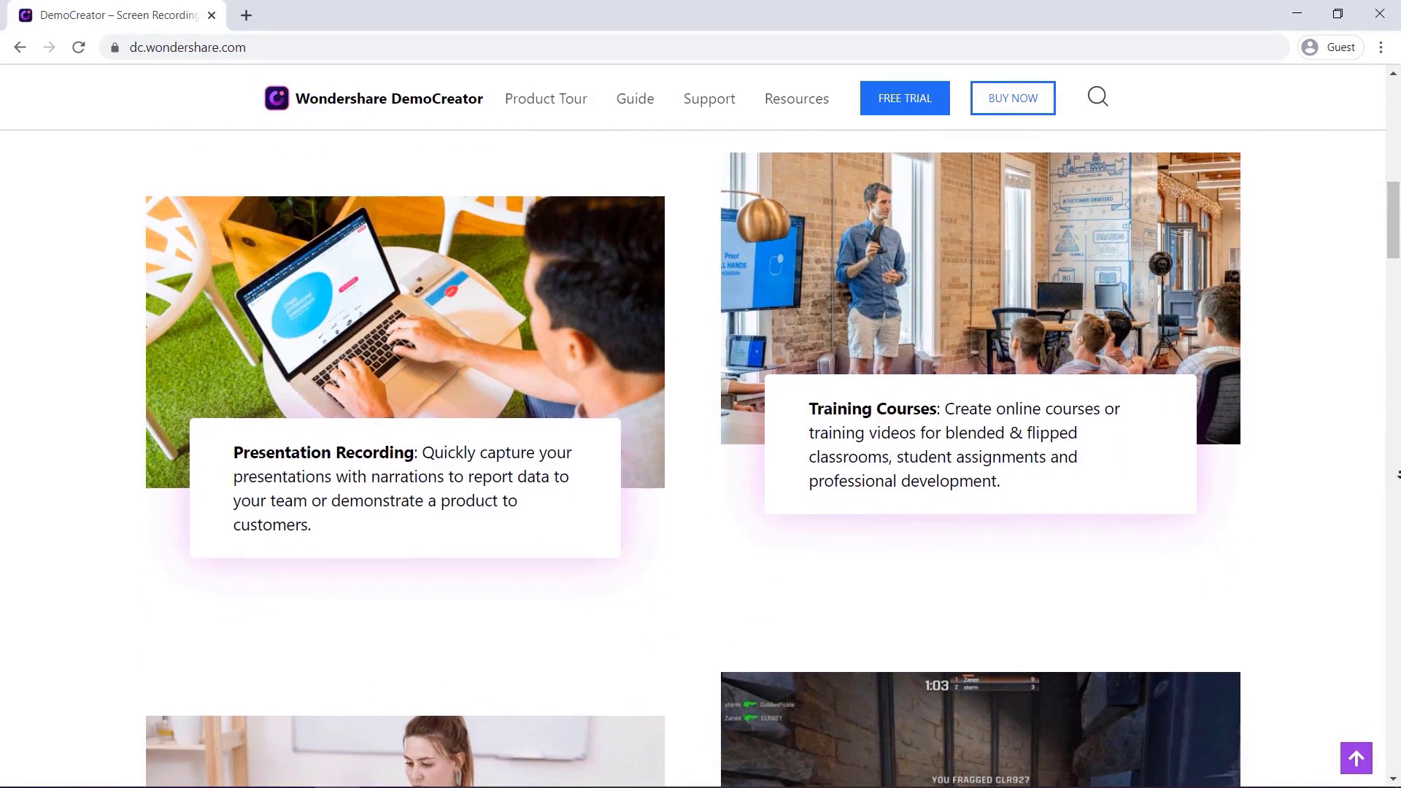
pyautogui.scroll(-3, 765, 436)
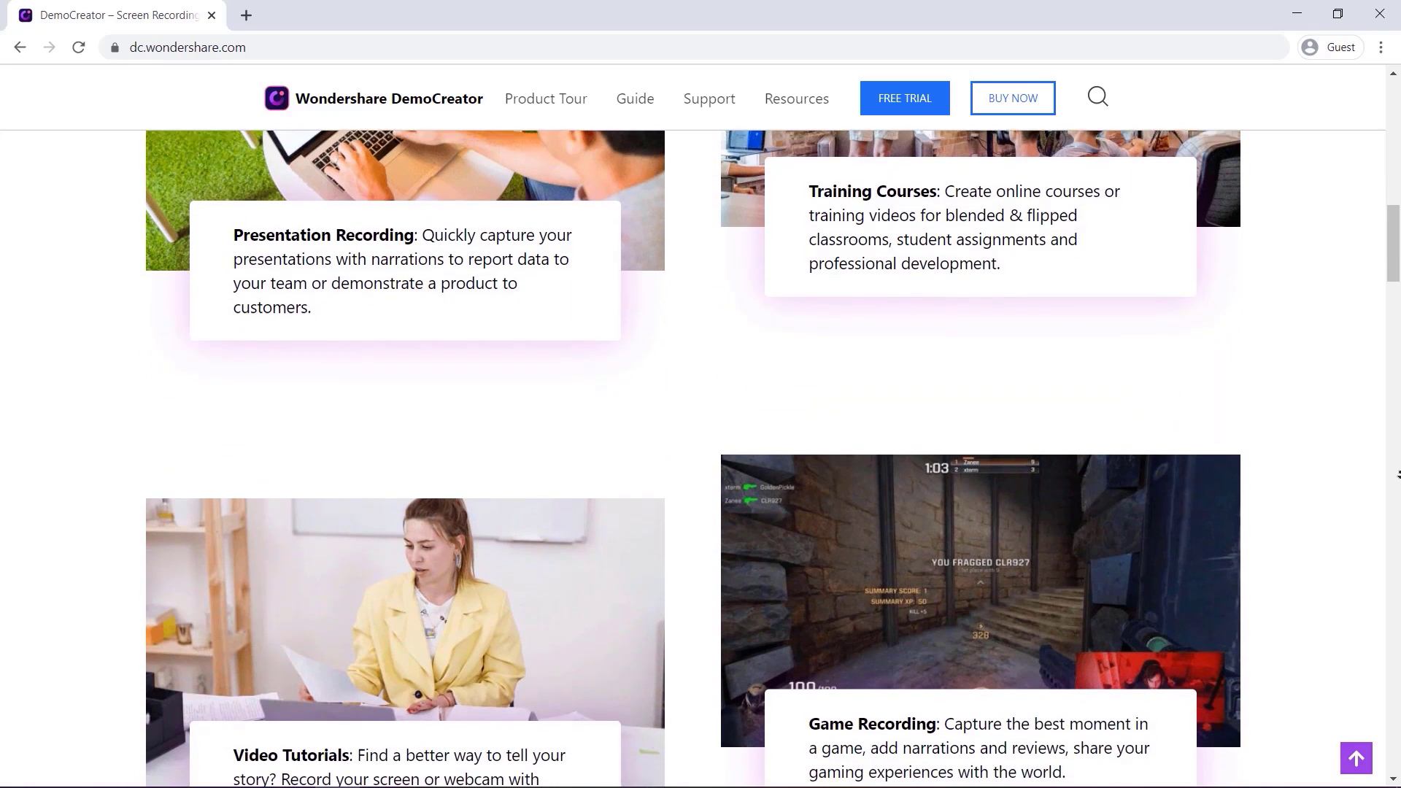
pyautogui.scroll(-2, 766, 437)
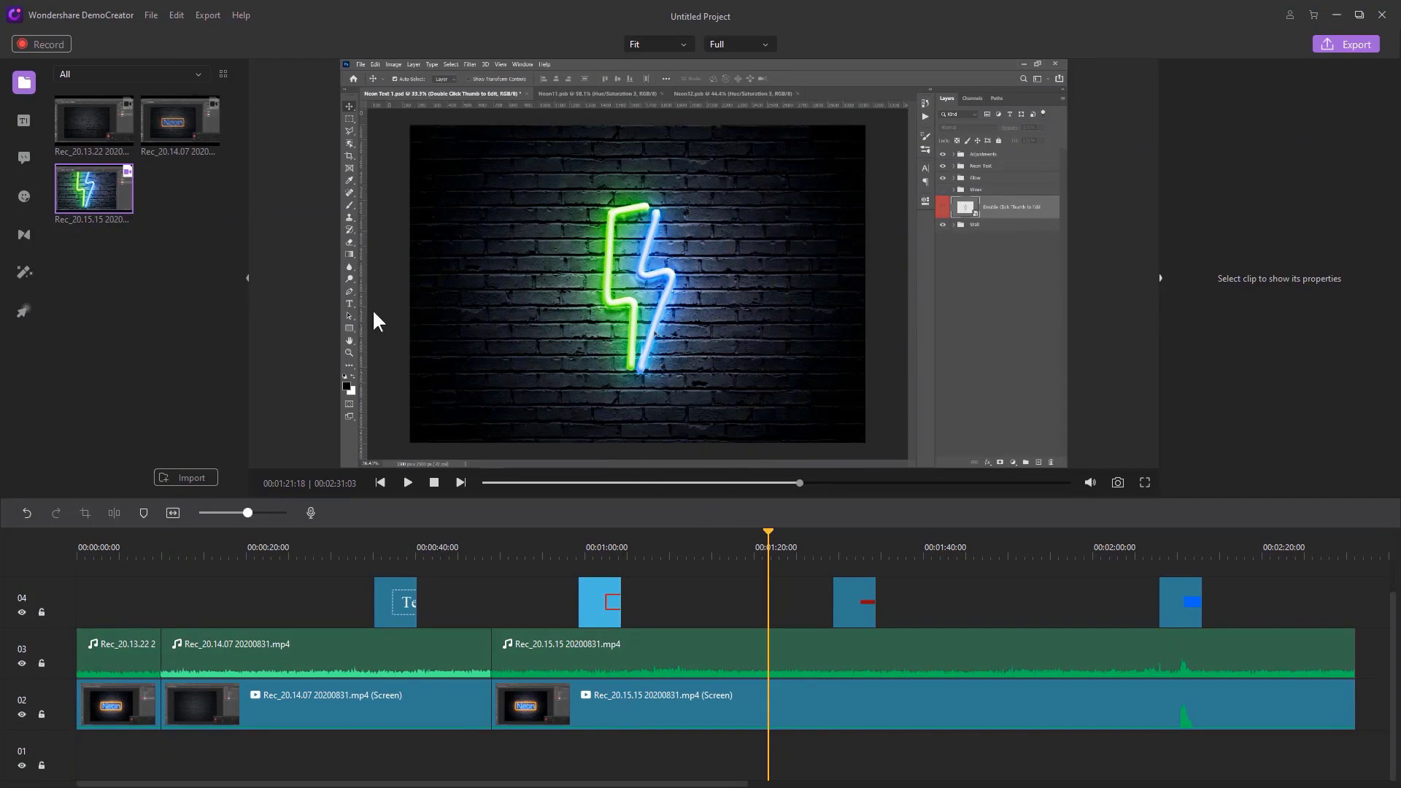
# Step: Browse the Titles, Annotations, Stickers, Transitions and Effects libraries
pyautogui.click(28, 119)
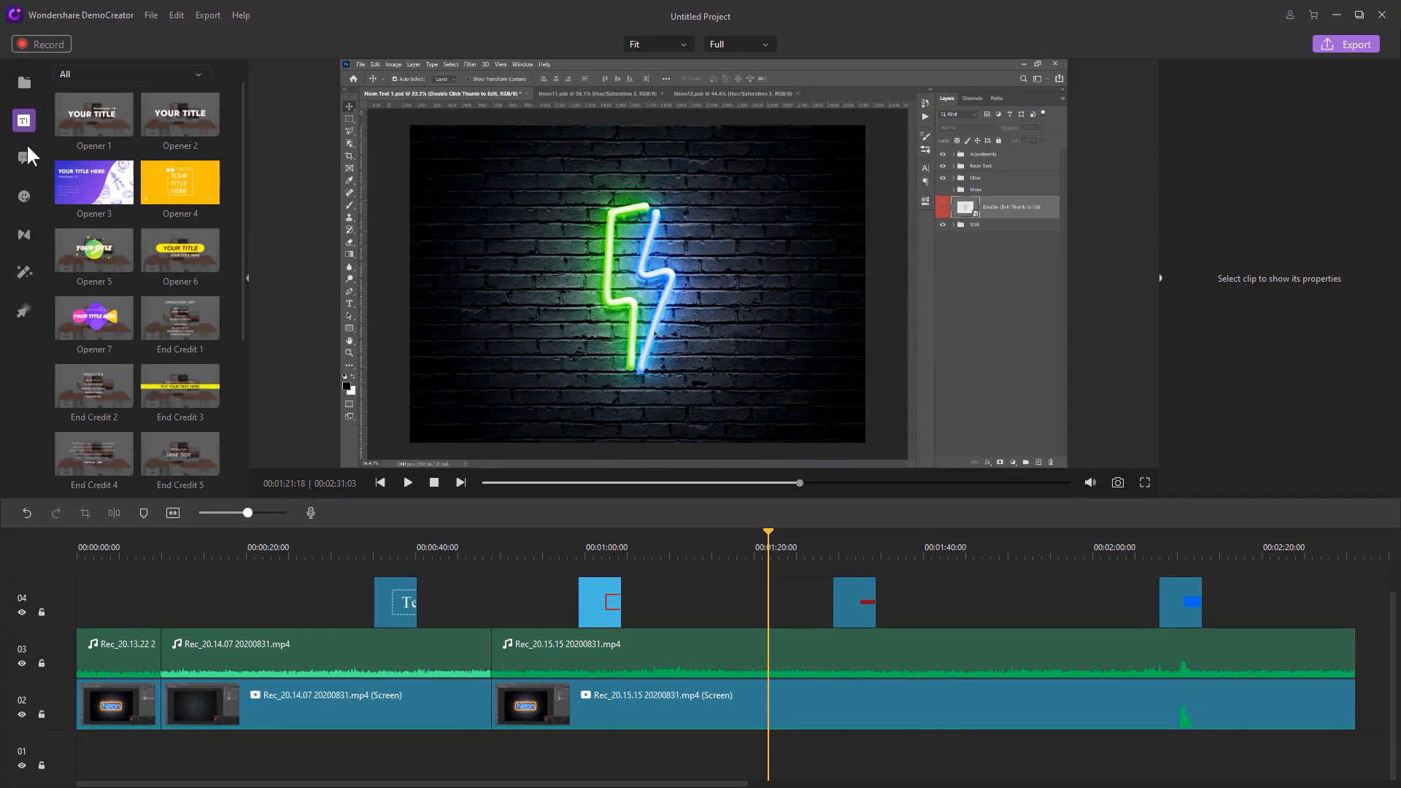
pyautogui.click(26, 153)
pyautogui.click(25, 196)
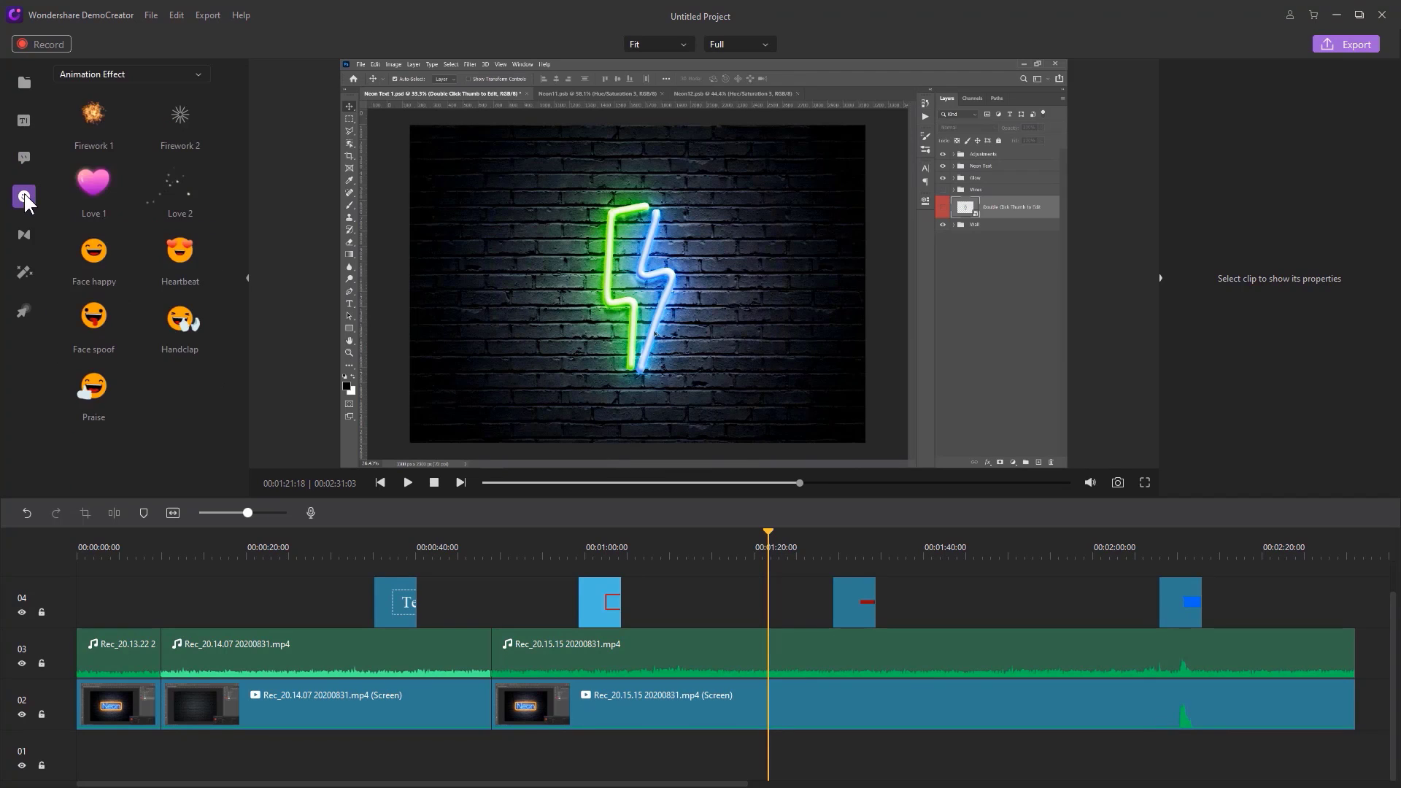
pyautogui.click(26, 235)
pyautogui.click(27, 270)
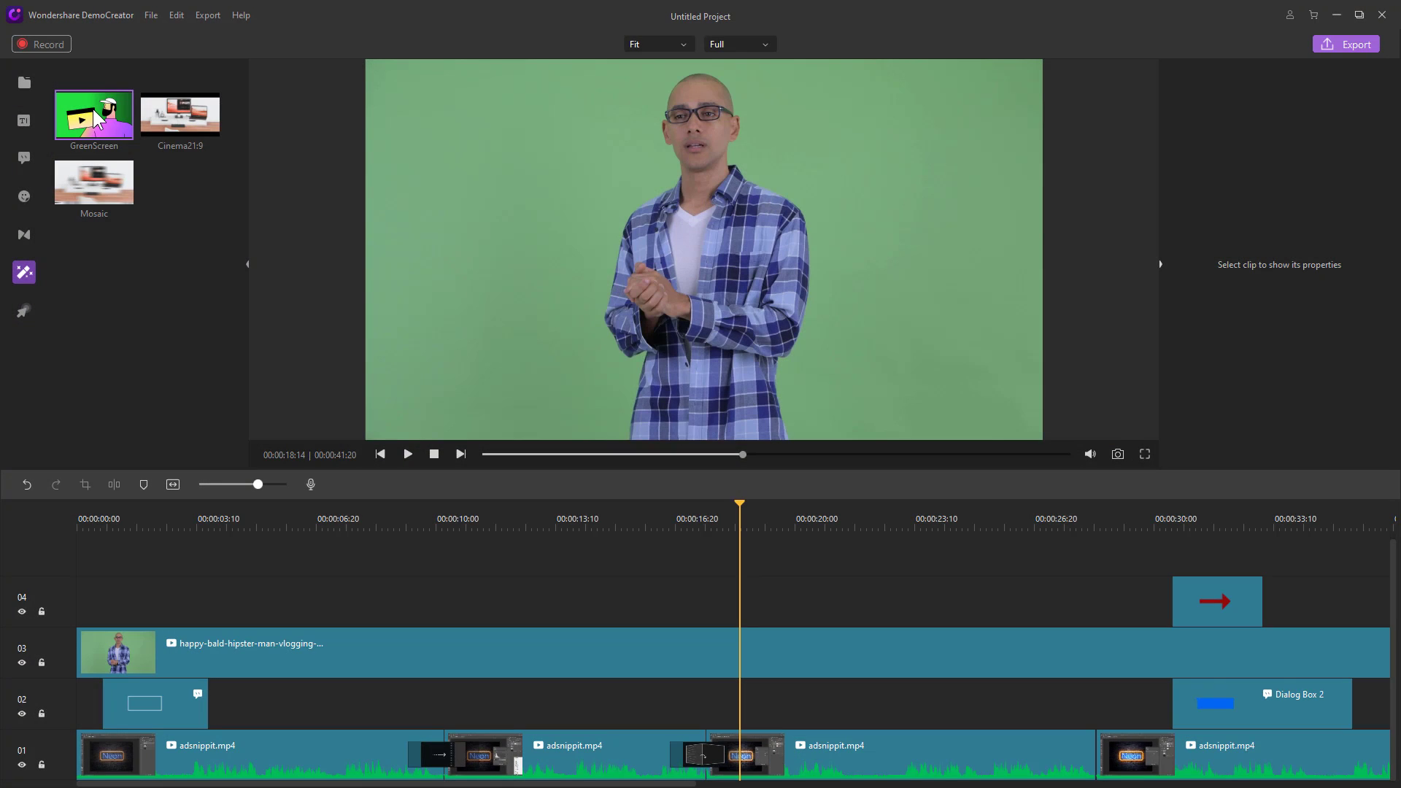
# Step: Apply GreenScreen to the presenter clip and shrink him into the bottom-right corner
pyautogui.moveTo(95, 117); pyautogui.dragTo(438, 652)
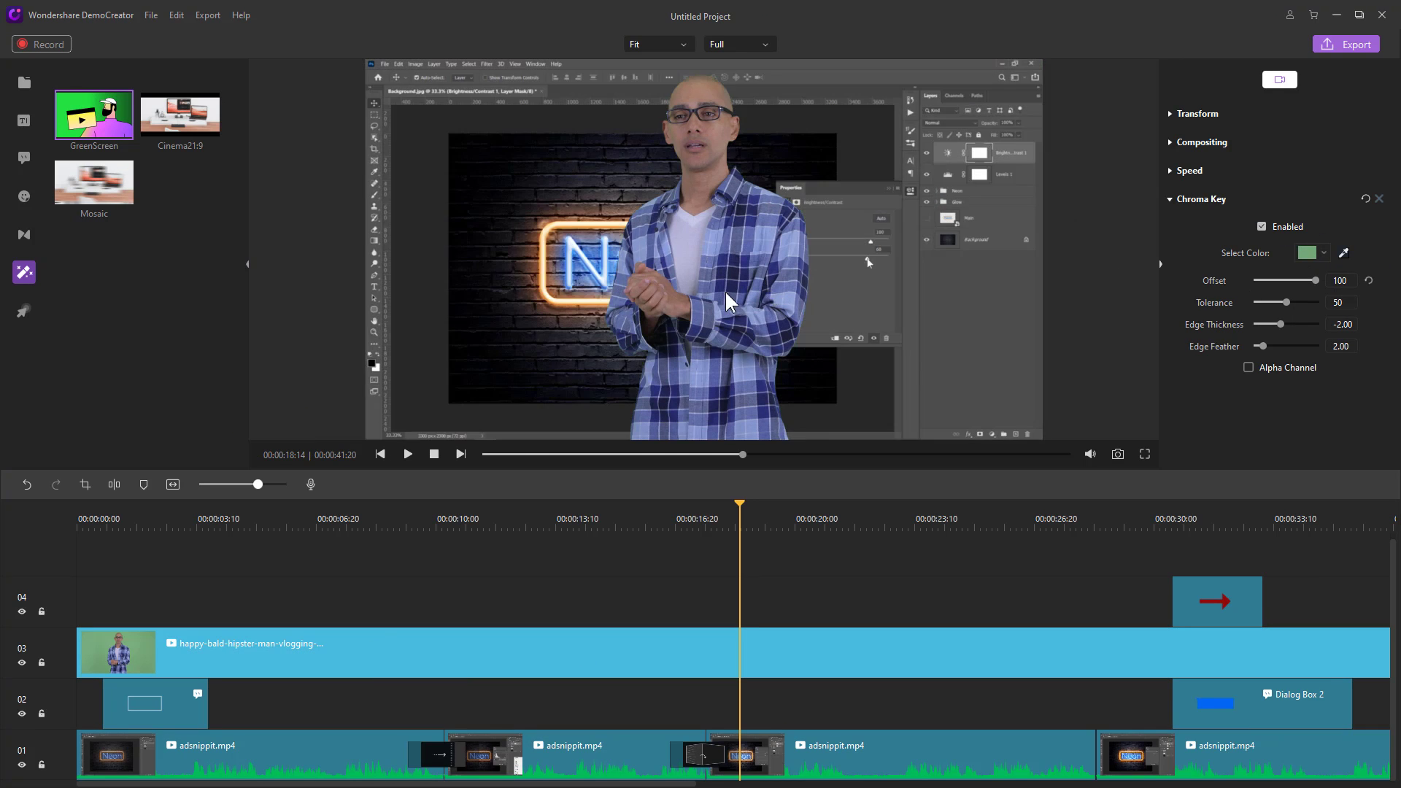
pyautogui.moveTo(522, 200); pyautogui.dragTo(839, 380)
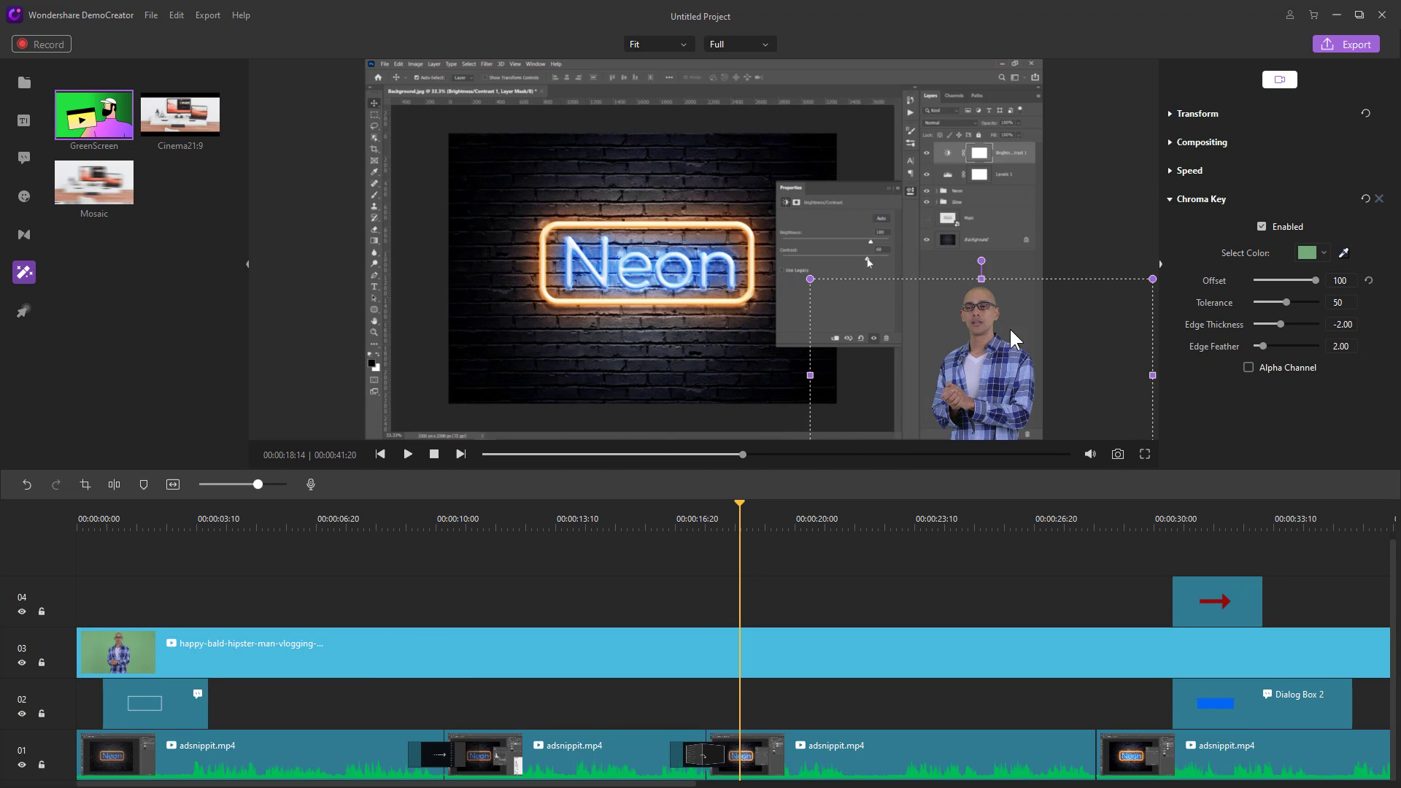
pyautogui.click(873, 538)
# Step: Scrub the playhead around, back to about 00:00:49, to preview the result
pyautogui.click(794, 527)
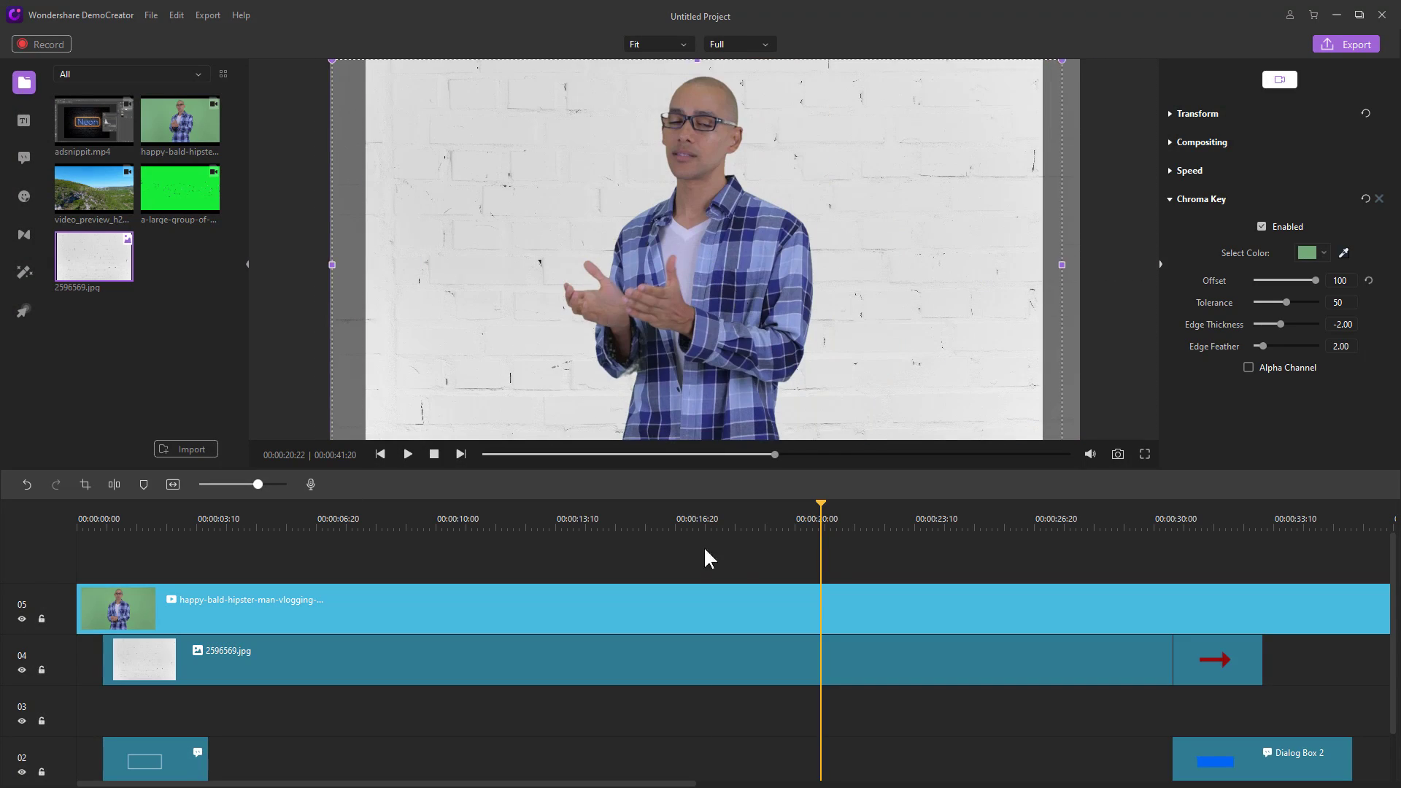
pyautogui.click(764, 512)
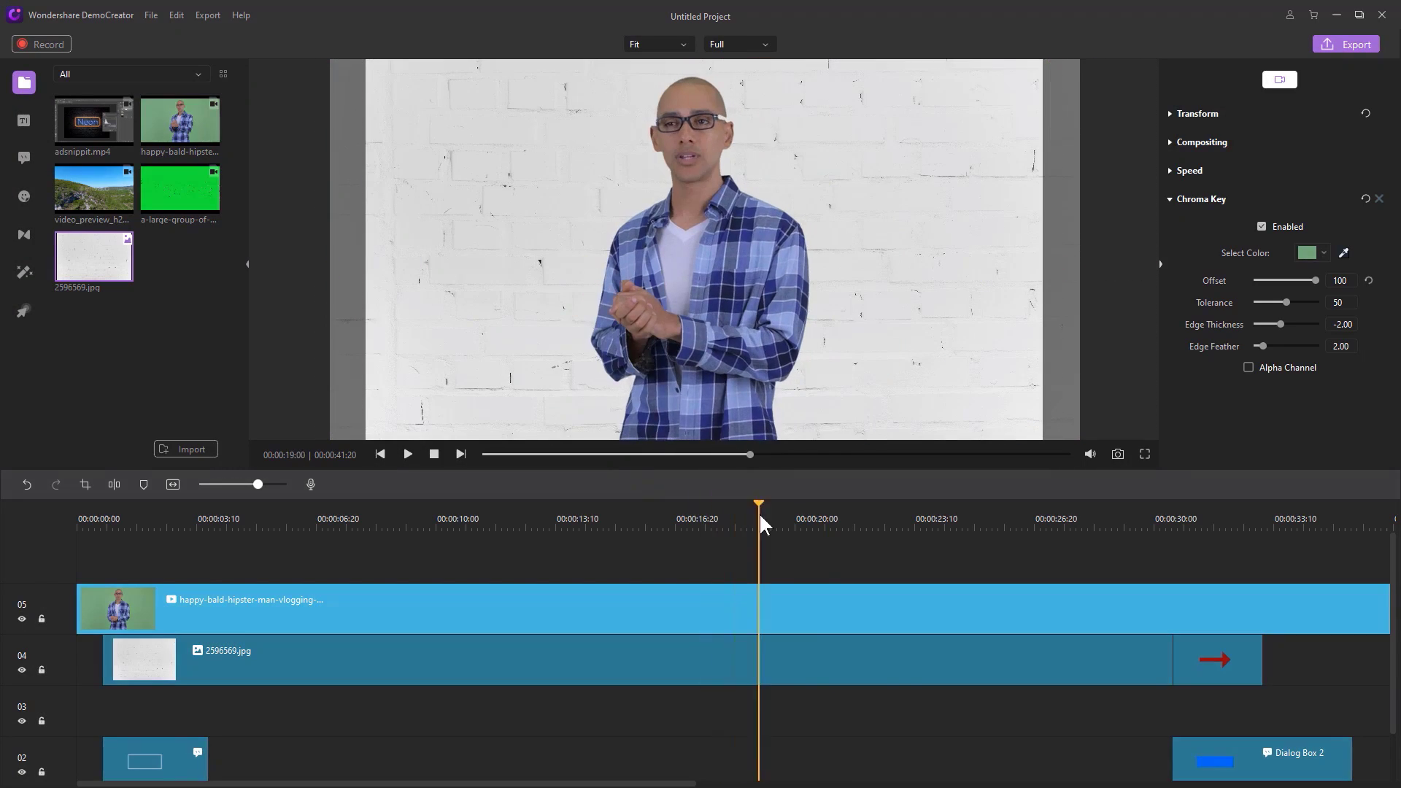
pyautogui.click(877, 519)
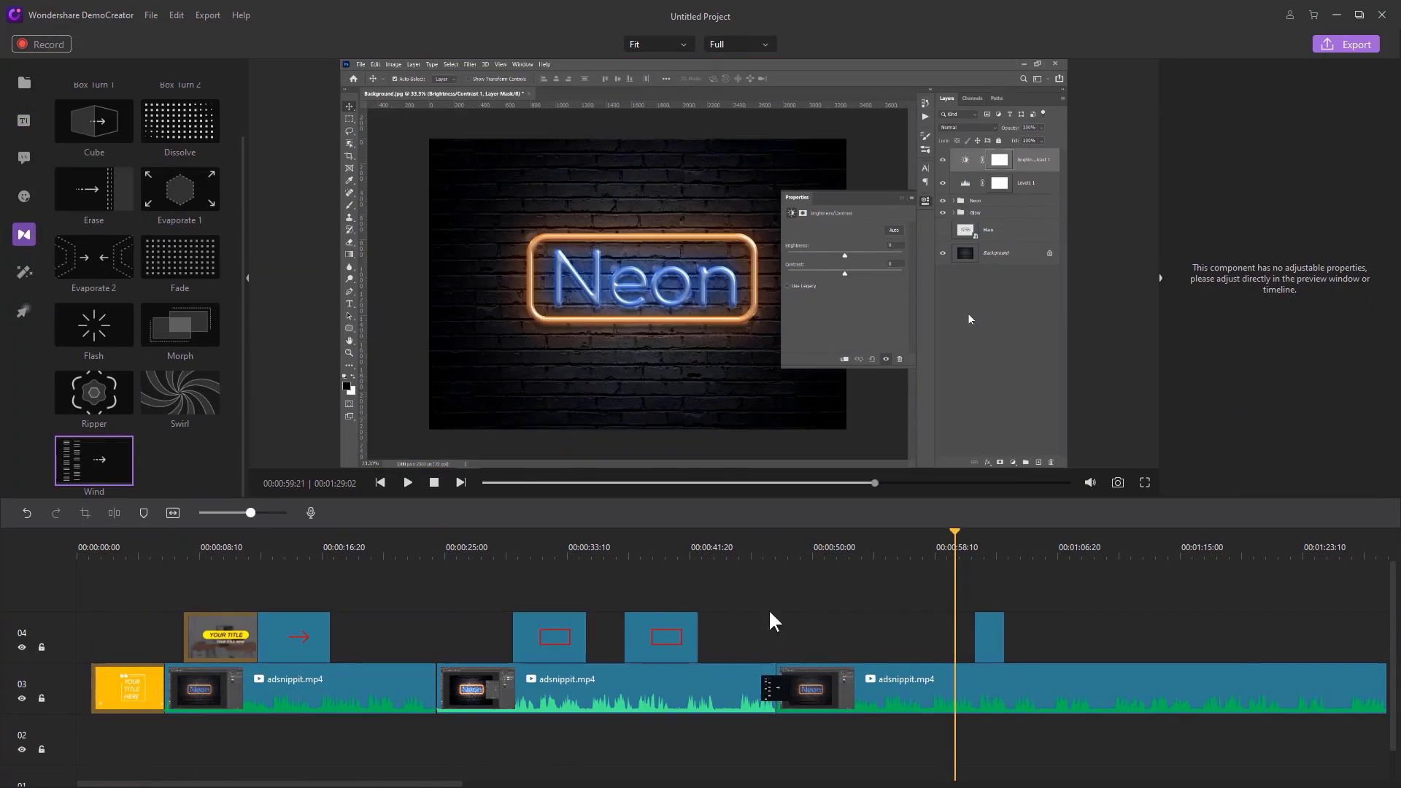
pyautogui.click(813, 532)
pyautogui.moveTo(813, 532); pyautogui.dragTo(763, 532)
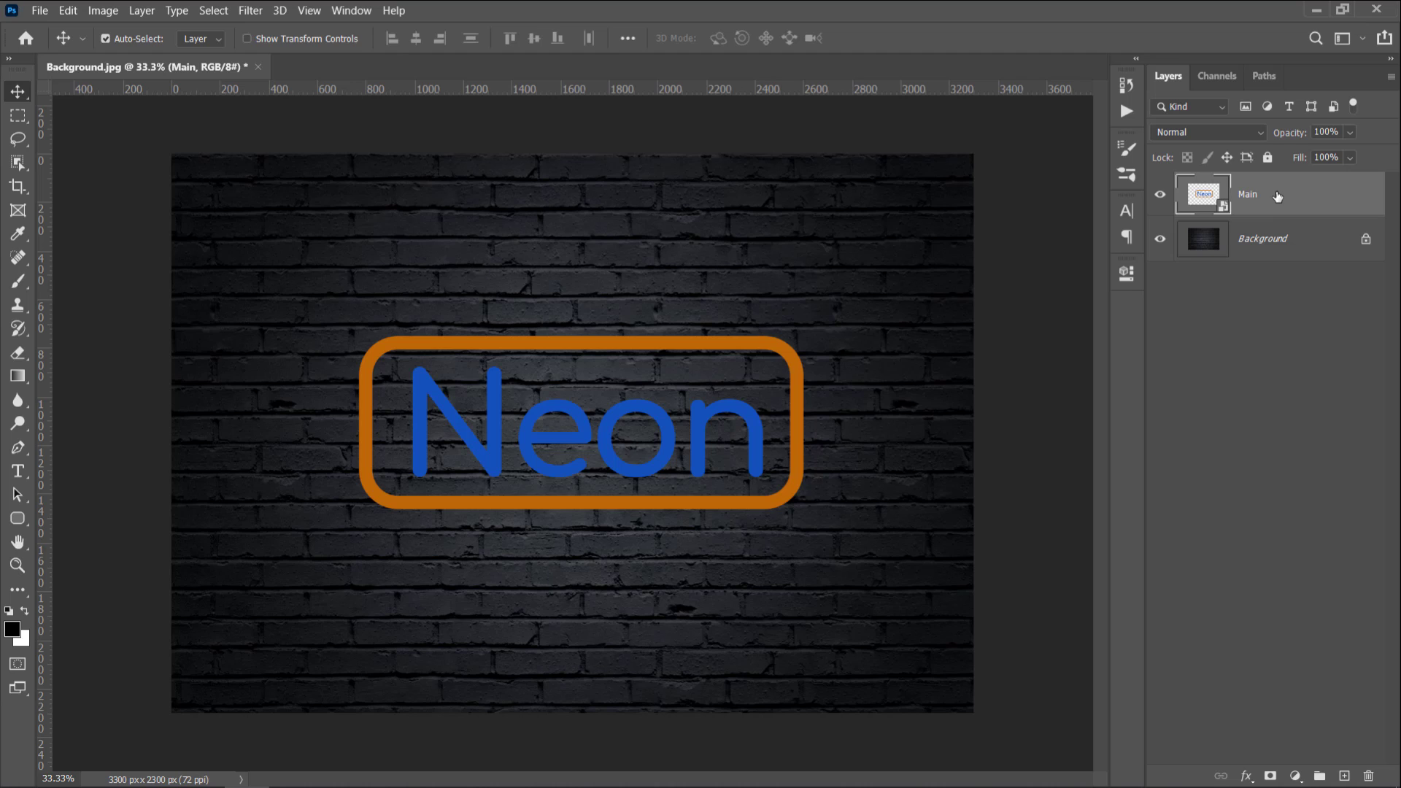
# Step: Duplicate Main nine times and rename the first three copies Base 1, Base 2, Base 3
pyautogui.hotkey('ctrl', 'j')
pyautogui.hotkey('ctrl', 'j')
pyautogui.hotkey('ctrl', 'j')
pyautogui.hotkey('ctrl', 'j')
pyautogui.hotkey('ctrl', 'j')
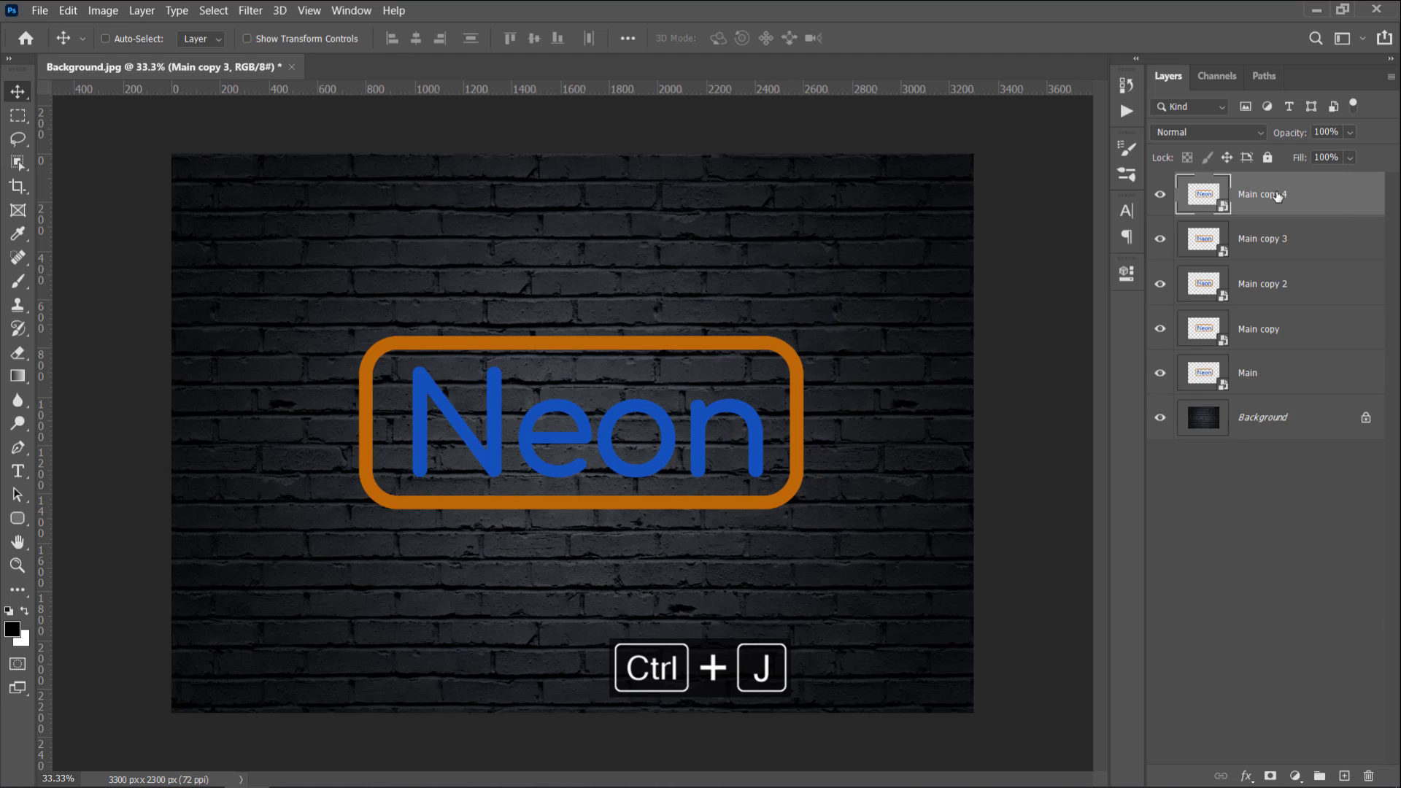
pyautogui.hotkey('ctrl', 'j')
pyautogui.hotkey('ctrl', 'j')
pyautogui.hotkey('ctrl', 'j')
pyautogui.hotkey('ctrl', 'j')
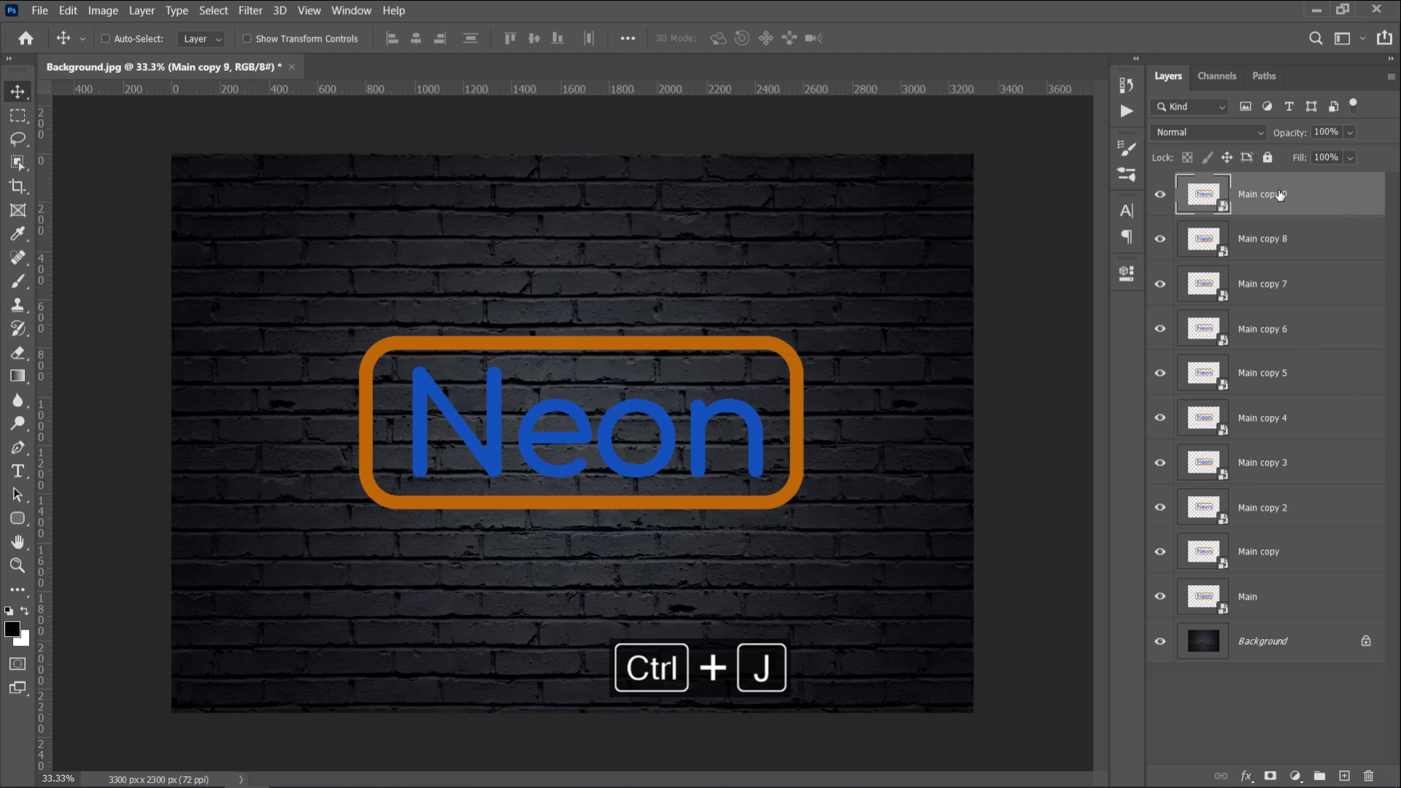
pyautogui.doubleClick(1271, 552)
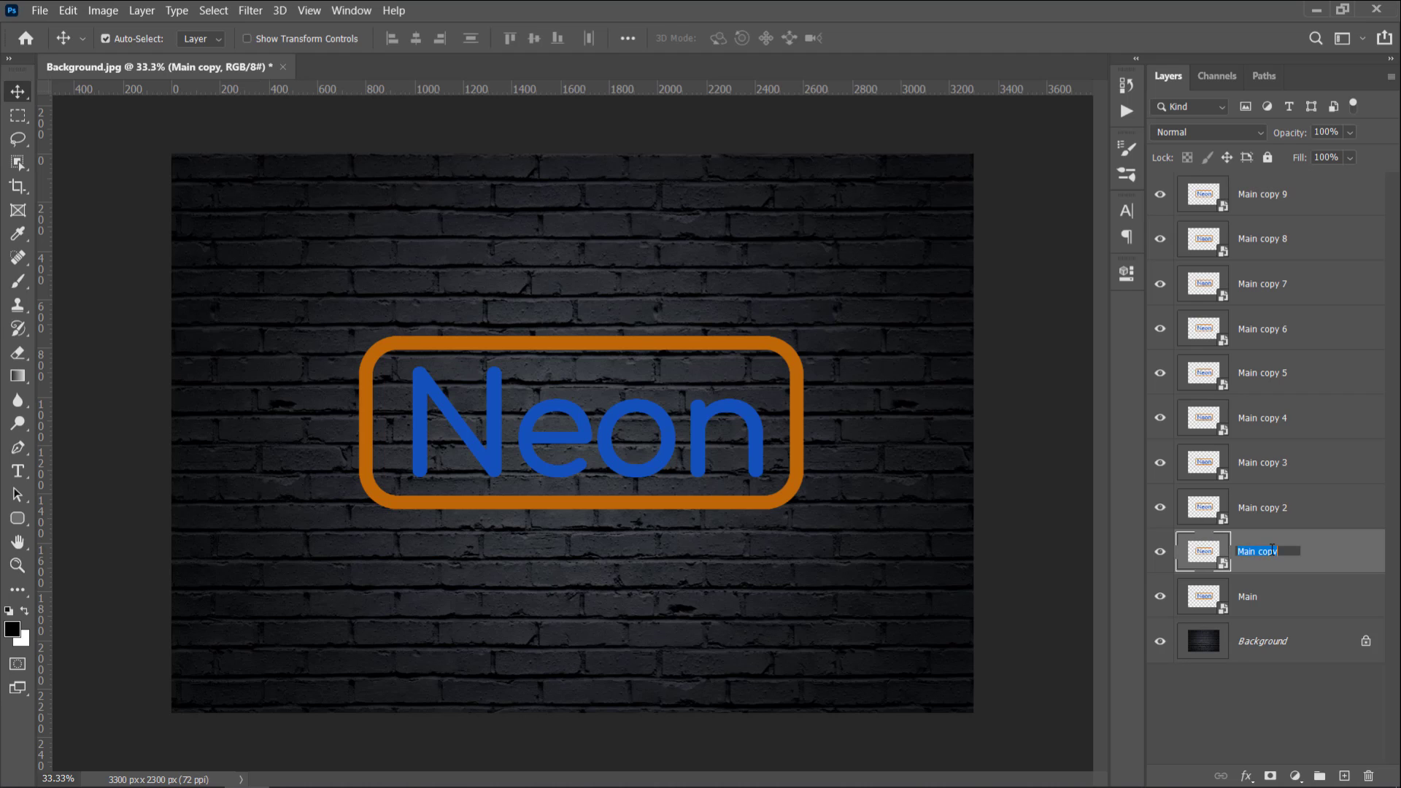
pyautogui.write('Base 1')
pyautogui.hotkey('shift', 'Tab')
pyautogui.write('Base 2')
pyautogui.press('Return')
pyautogui.doubleClick(1253, 463)
pyautogui.write('Base 3')
pyautogui.hotkey('shift', 'Tab')
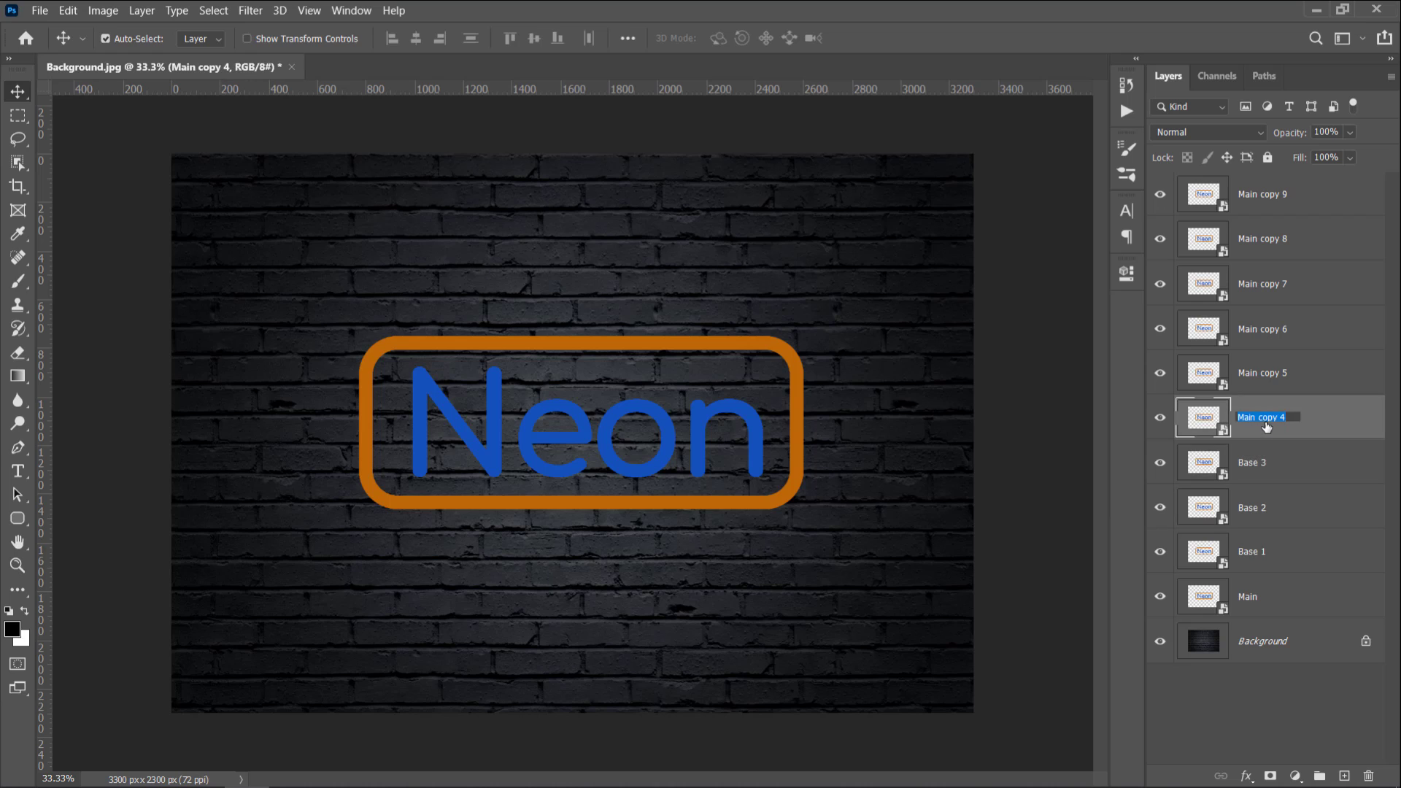
# Step: Rename the next three copies Glass 1, Glass 2 and Glass 3
pyautogui.write('Glass 1')
pyautogui.hotkey('shift', 'Tab')
pyautogui.write('Glass 2')
pyautogui.press('Return')
pyautogui.doubleClick(1262, 329)
pyautogui.write('Glass 3')
pyautogui.hotkey('shift', 'Tab')
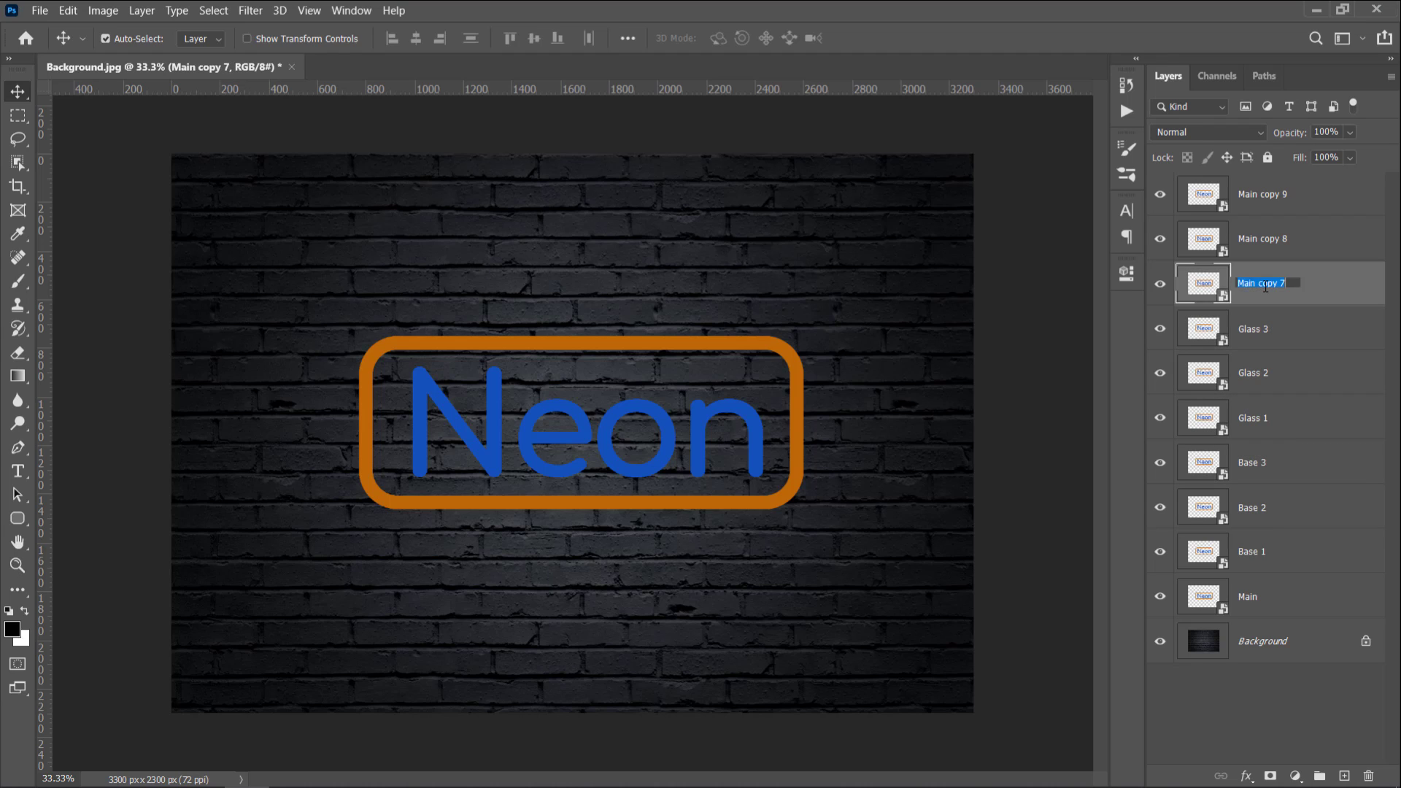
# Step: Rename the last three copies Light 1, Light 2 and Light 3
pyautogui.write('Light 1')
pyautogui.hotkey('shift', 'Tab')
pyautogui.write('Light 2')
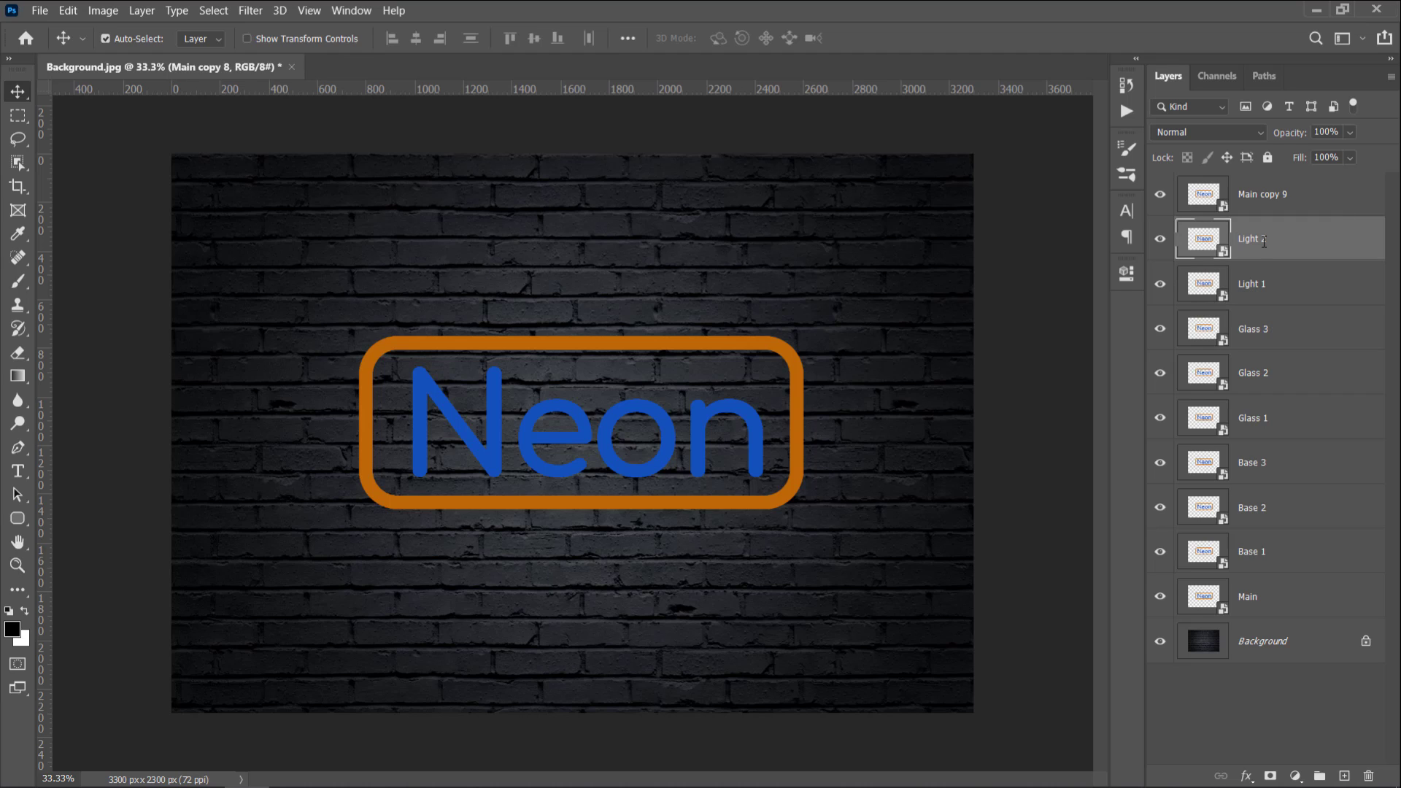
pyautogui.hotkey('shift', 'Tab')
pyautogui.write('Light 3')
pyautogui.press('Return')
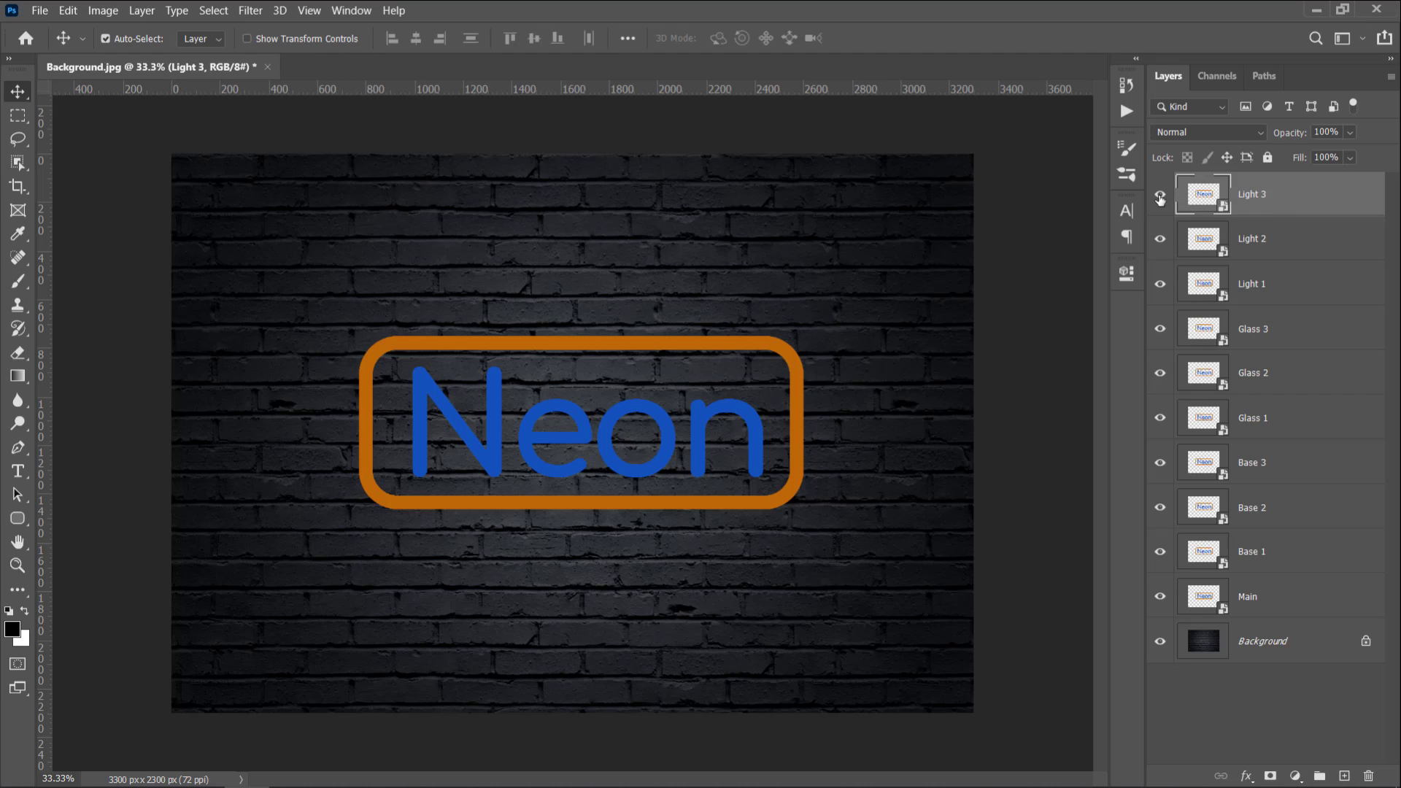
# Step: Hide all layers except the brick background and group Light 3 through Base 1 as 'Neon'
pyautogui.moveTo(1161, 212); pyautogui.dragTo(1160, 597)
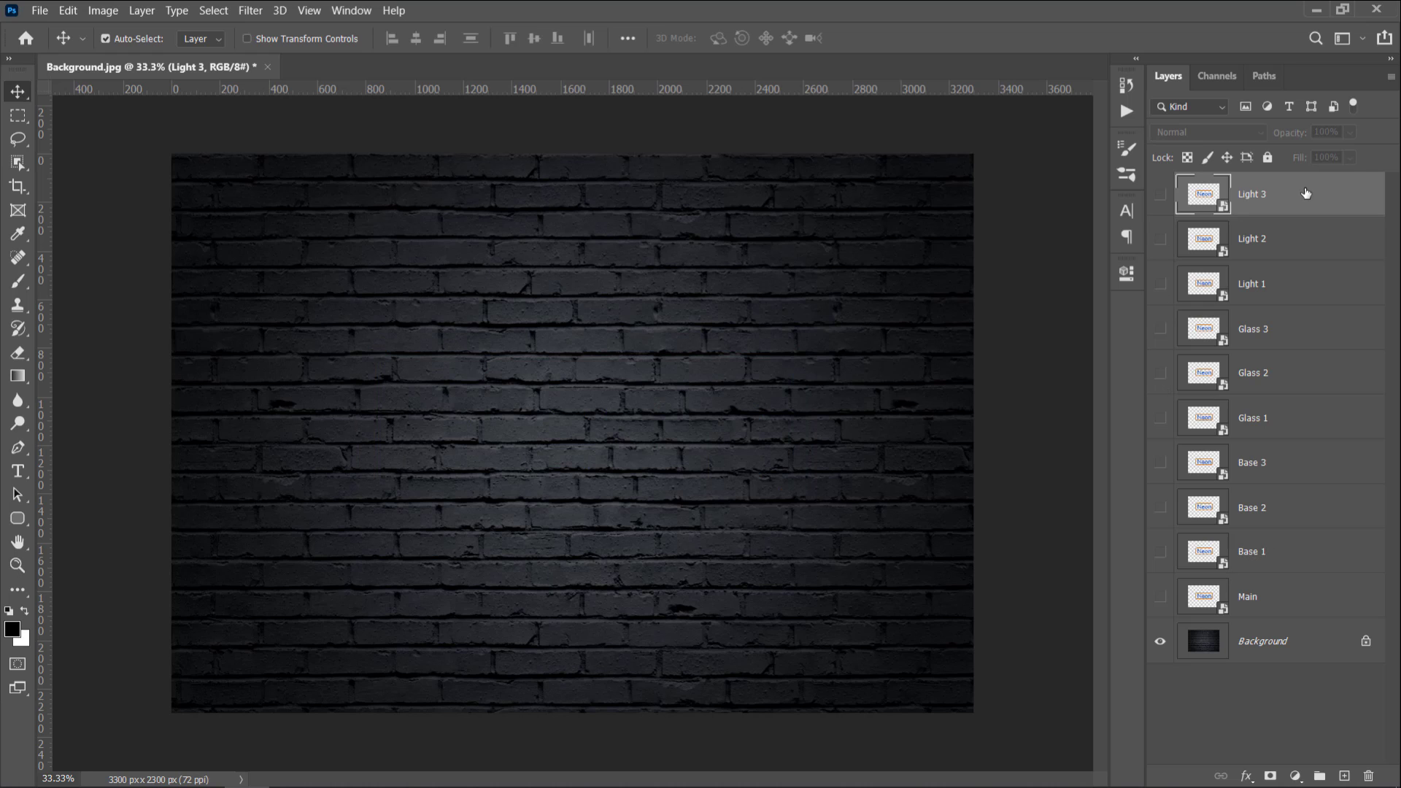
pyautogui.keyDown('shift'); pyautogui.click(1299, 542); pyautogui.keyUp('shift')
pyautogui.moveTo(1299, 544); pyautogui.dragTo(1321, 776)
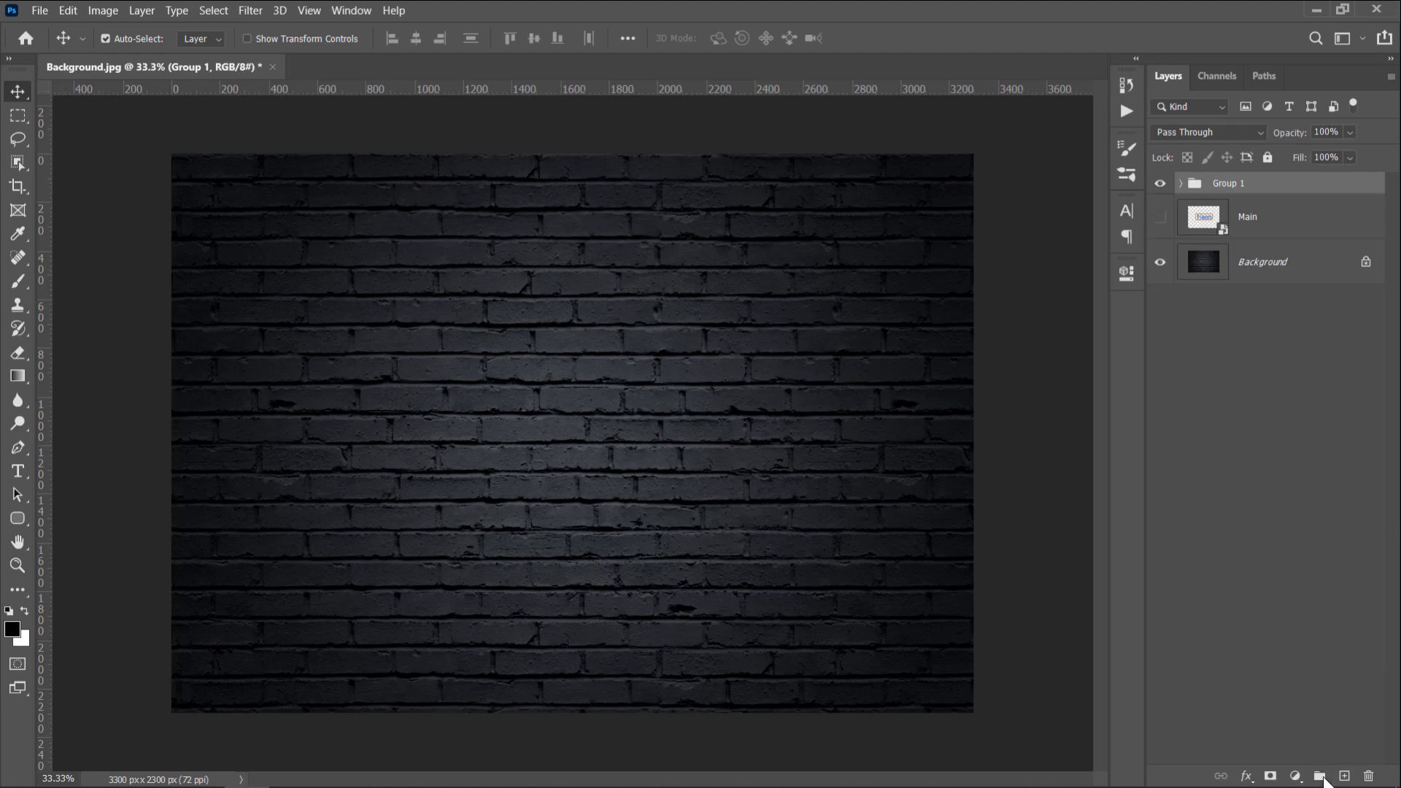
pyautogui.doubleClick(1229, 189)
pyautogui.write('Neon')
pyautogui.press('Return')
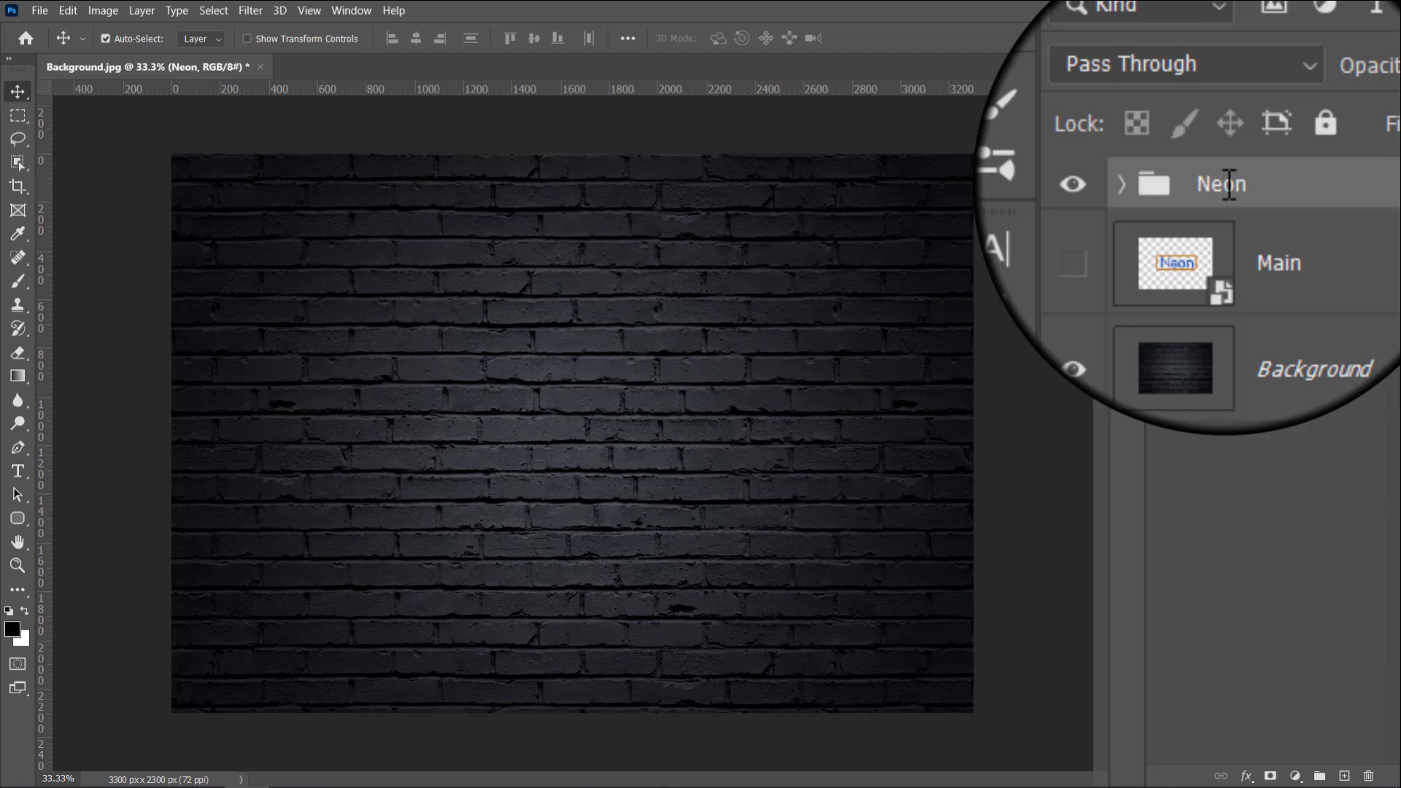
# Step: Expand the Neon group and make Base 2 the only visible copy
pyautogui.click(1181, 184)
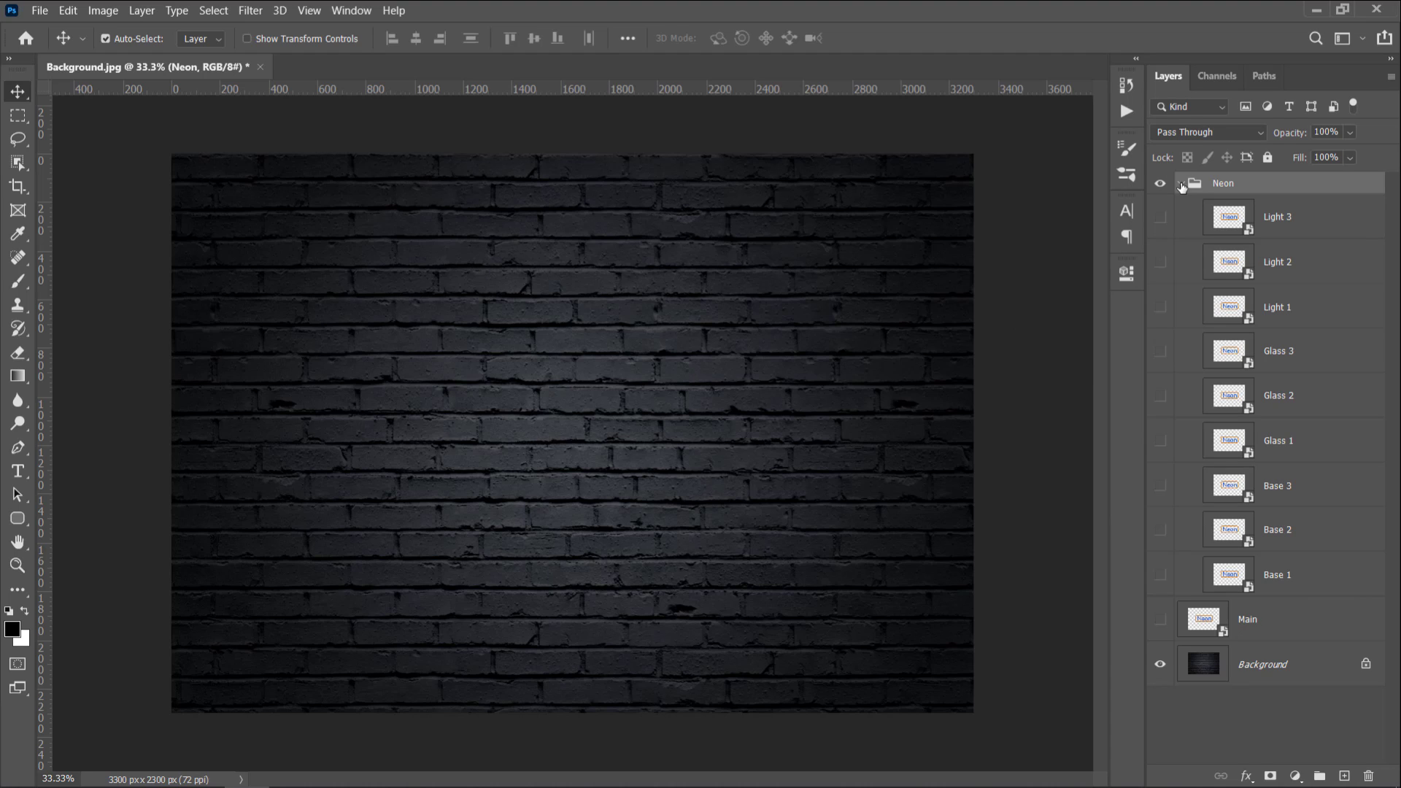
pyautogui.click(1185, 575)
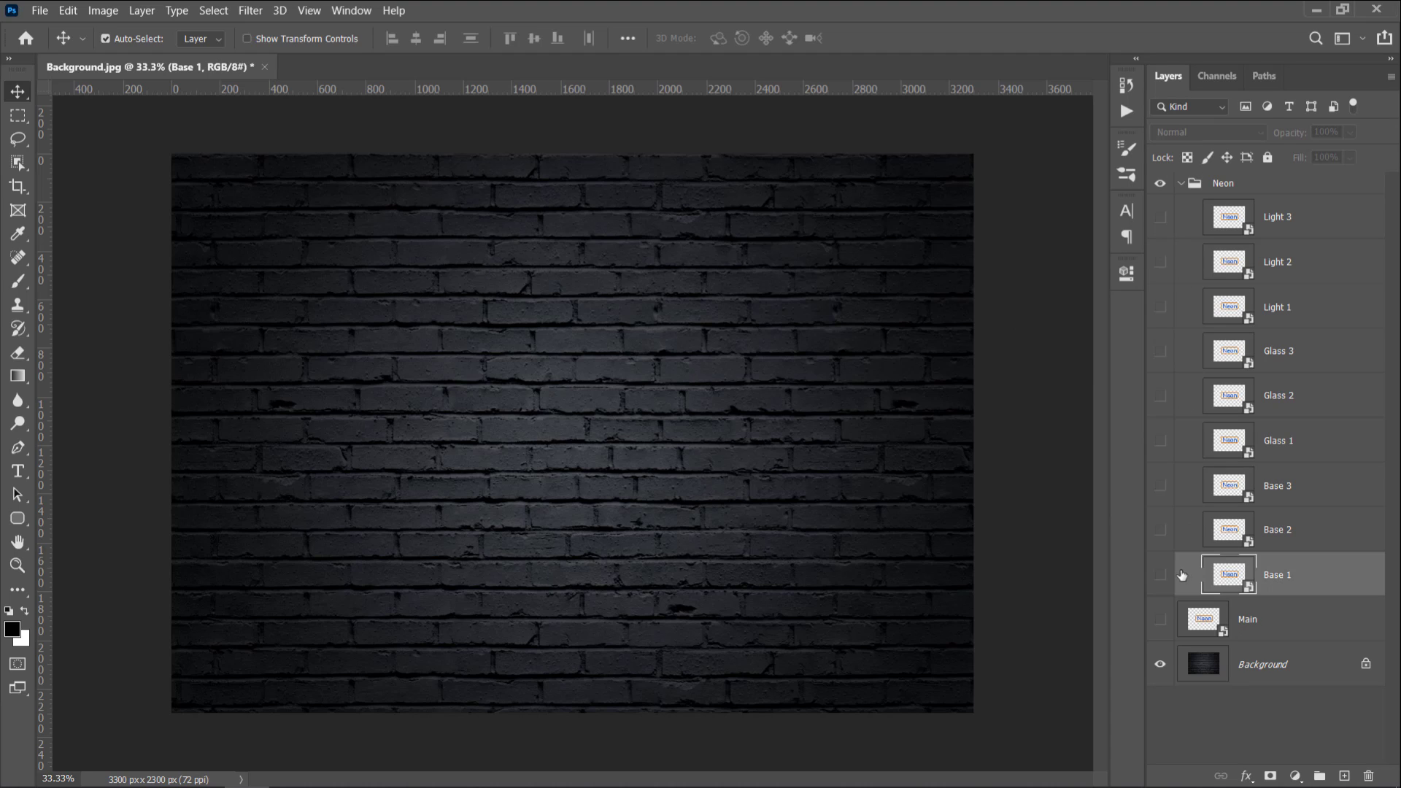
pyautogui.click(1161, 575)
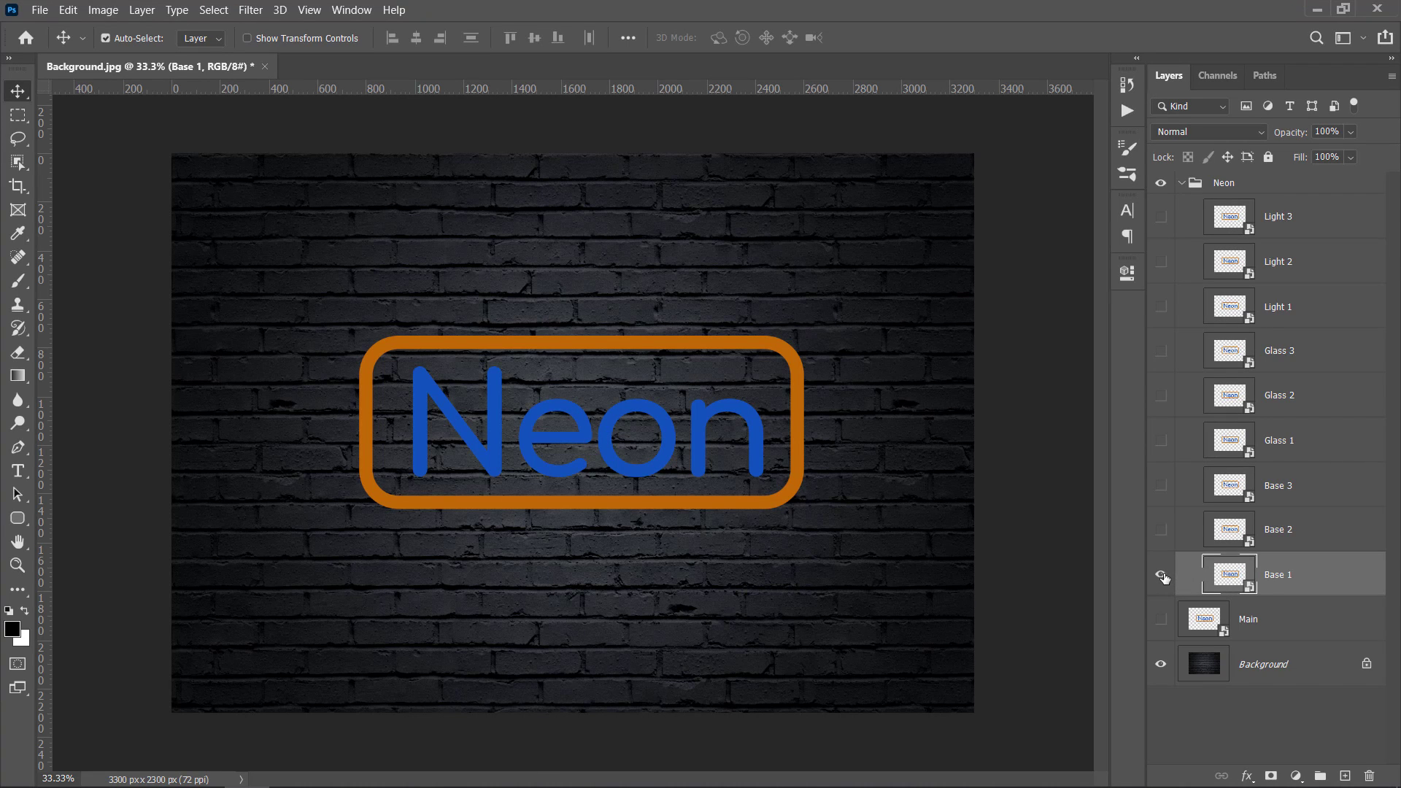
pyautogui.click(1162, 576)
pyautogui.click(1187, 532)
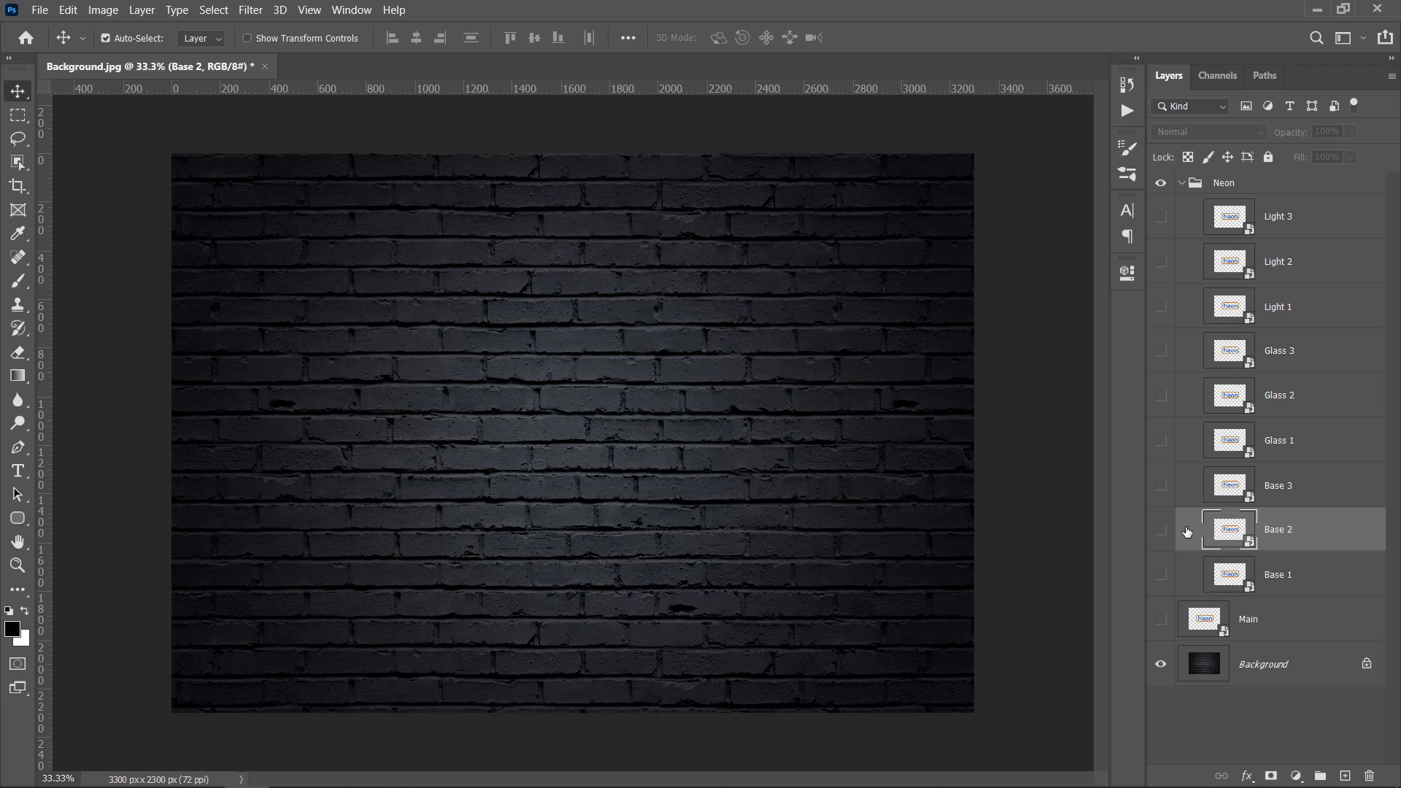
pyautogui.click(1161, 530)
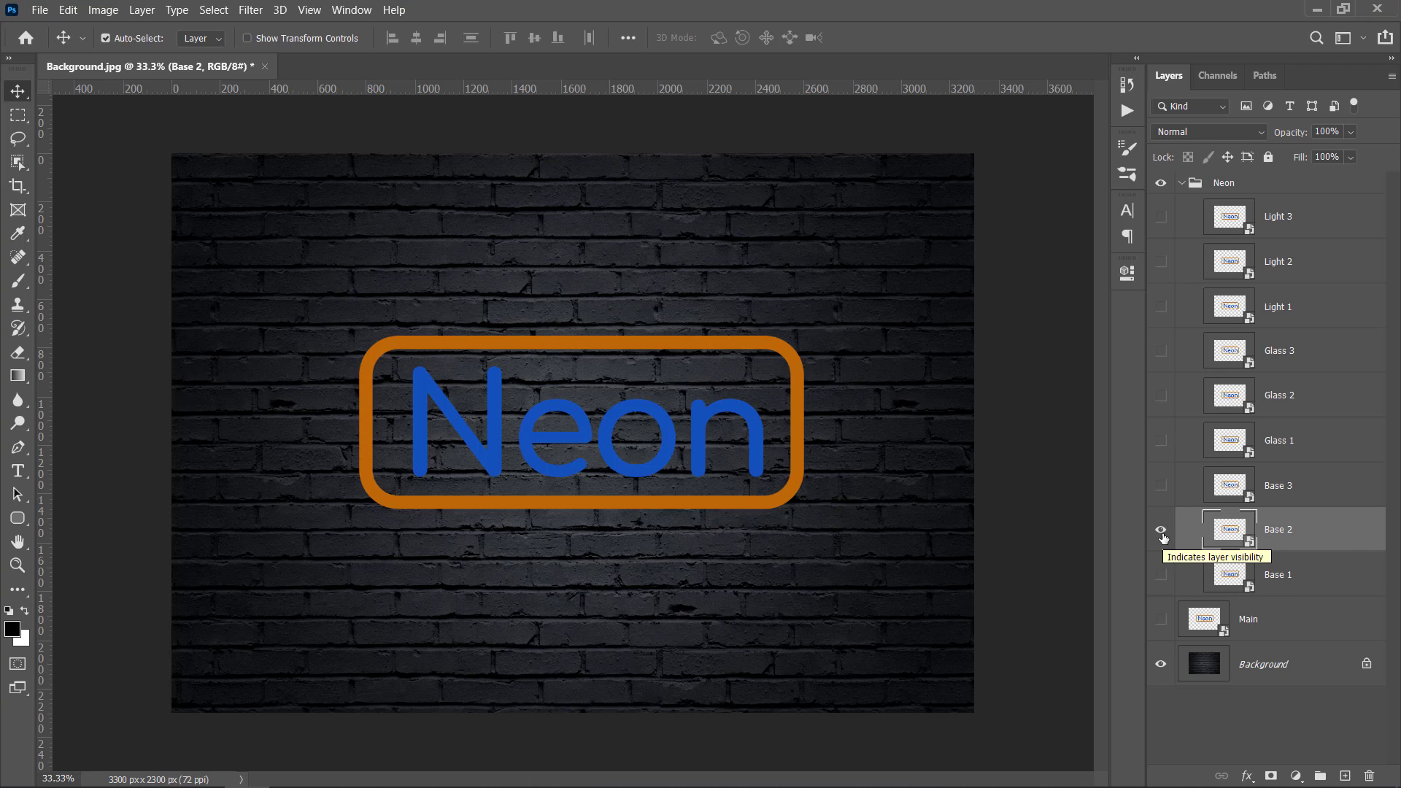
# Step: In Base 2's layer style, enable a white Inner Shadow with Normal blend mode
pyautogui.doubleClick(1347, 534)
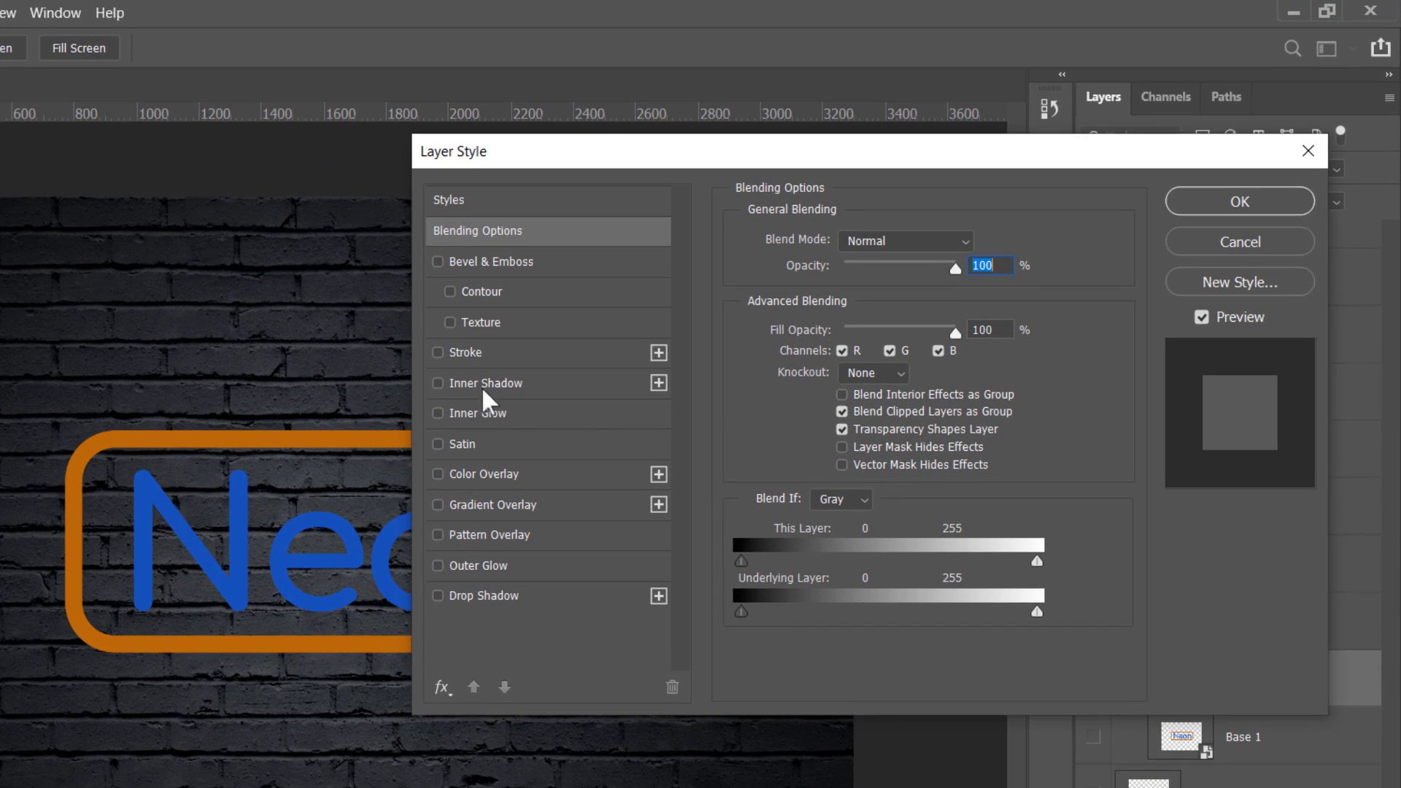
pyautogui.click(683, 302)
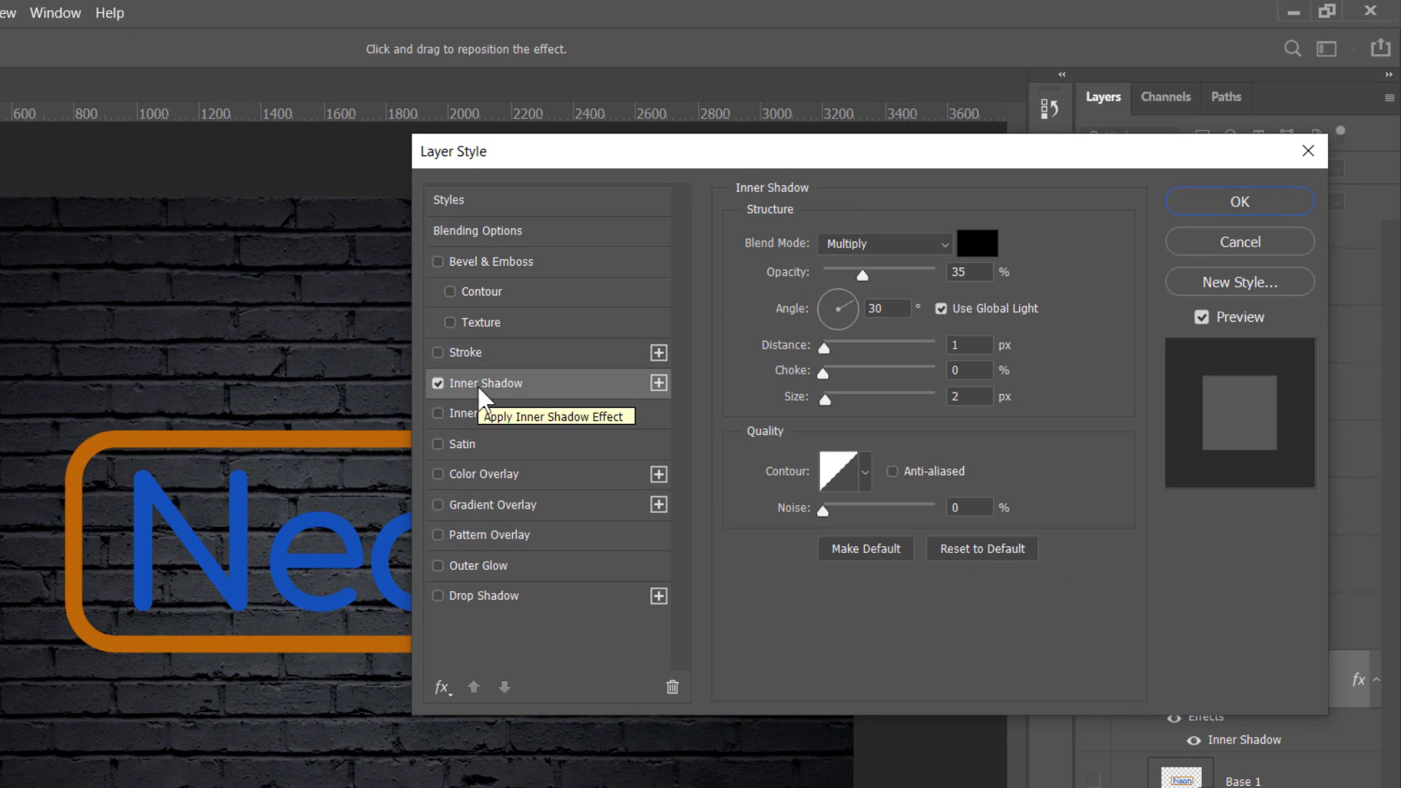
pyautogui.click(989, 251)
pyautogui.moveTo(451, 211); pyautogui.dragTo(109, 57)
pyautogui.click(717, 100)
pyautogui.click(863, 243)
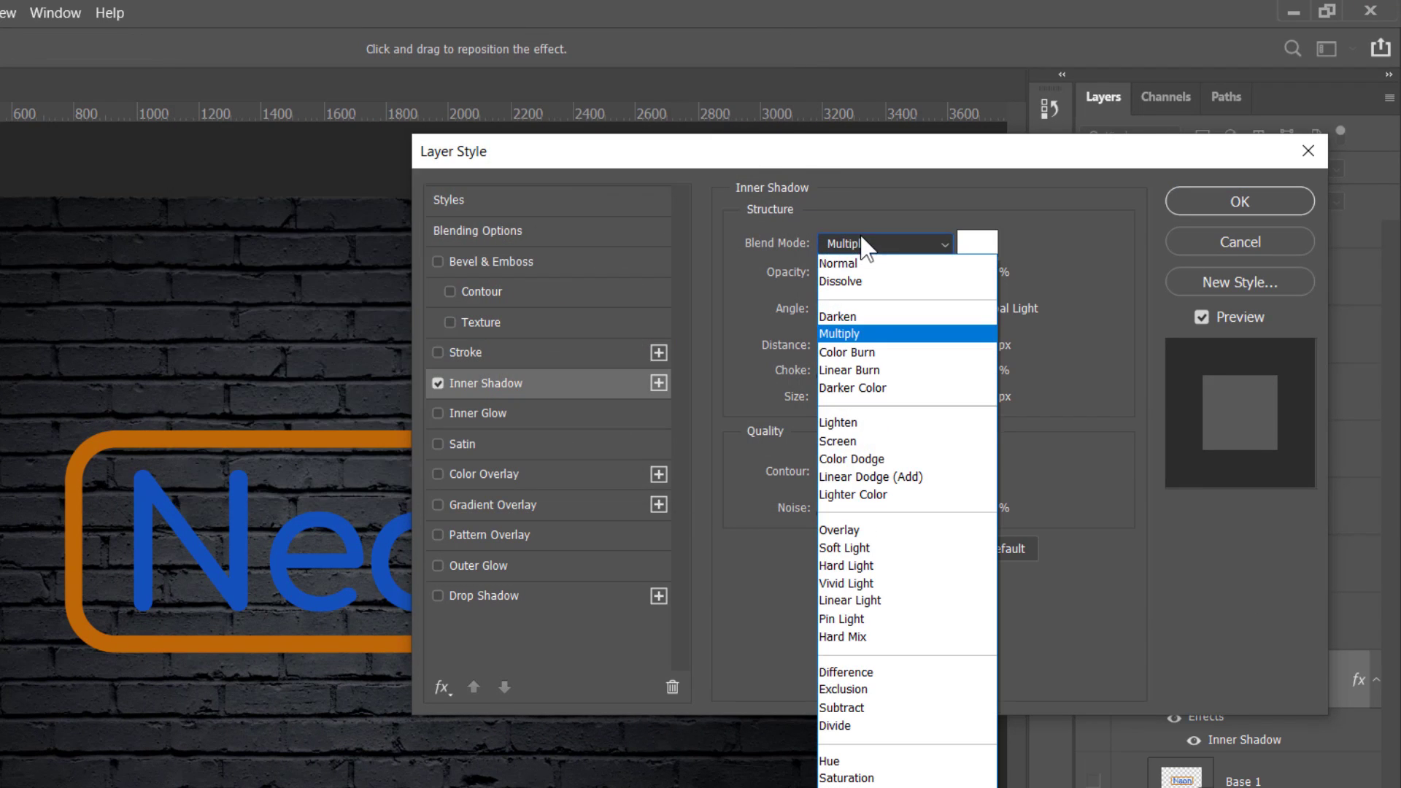
pyautogui.click(860, 263)
# Step: Set the inner shadow to 50% opacity, 90° angle, 10 px distance, 20% choke, 70 px size
pyautogui.moveTo(983, 273); pyautogui.dragTo(934, 277)
pyautogui.write('50')
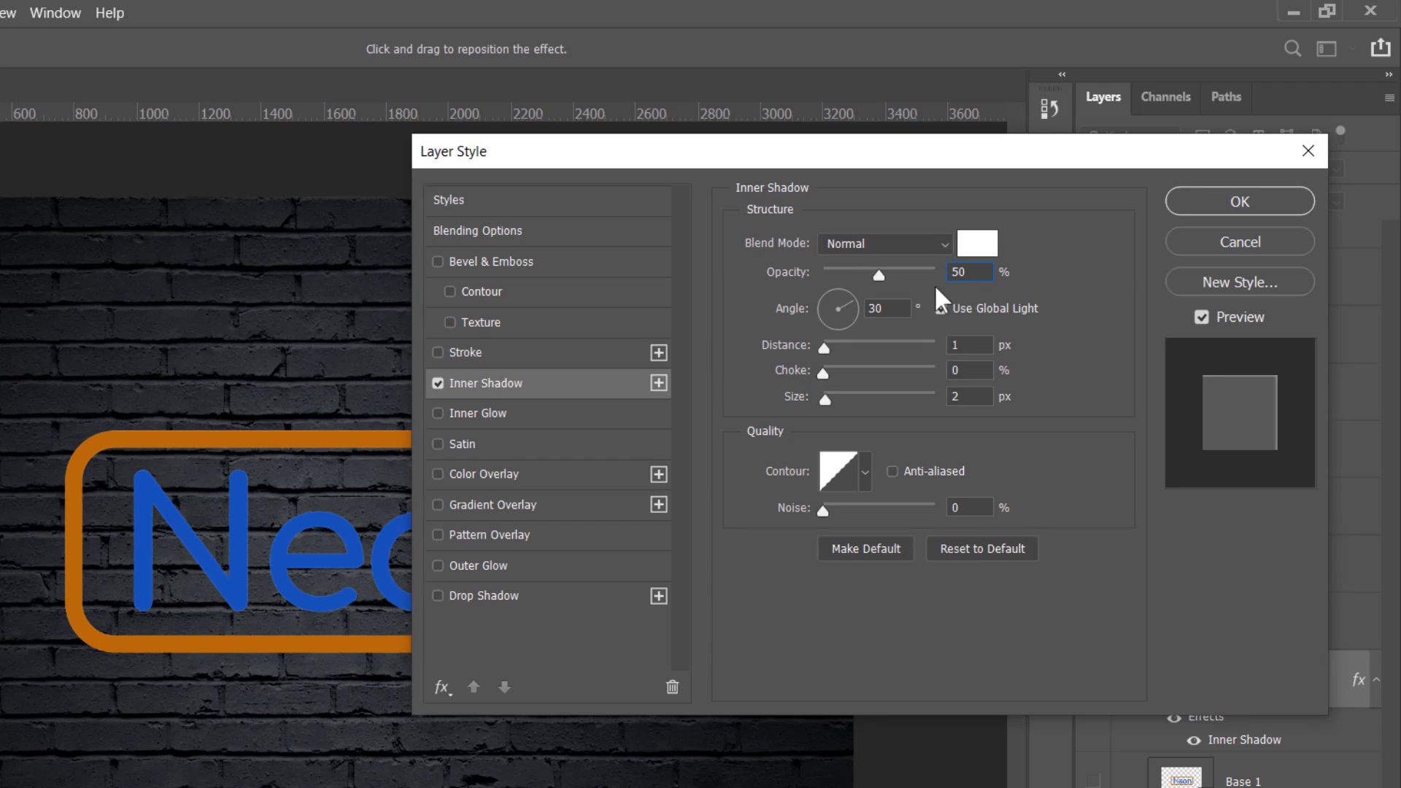
pyautogui.click(839, 295)
pyautogui.moveTo(969, 344); pyautogui.dragTo(936, 348)
pyautogui.write('10')
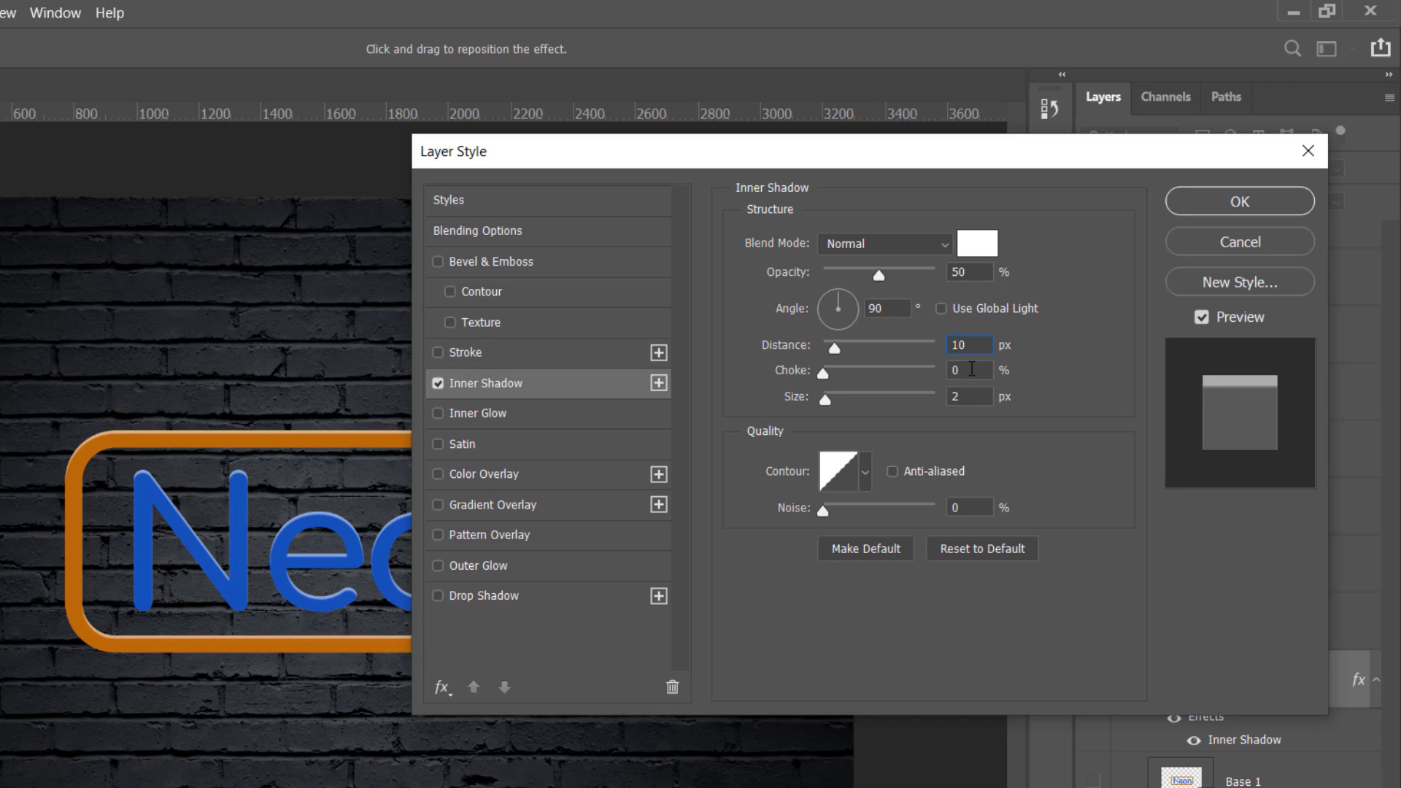
pyautogui.press('Tab')
pyautogui.write('20')
pyautogui.press('Tab')
pyautogui.write('70')
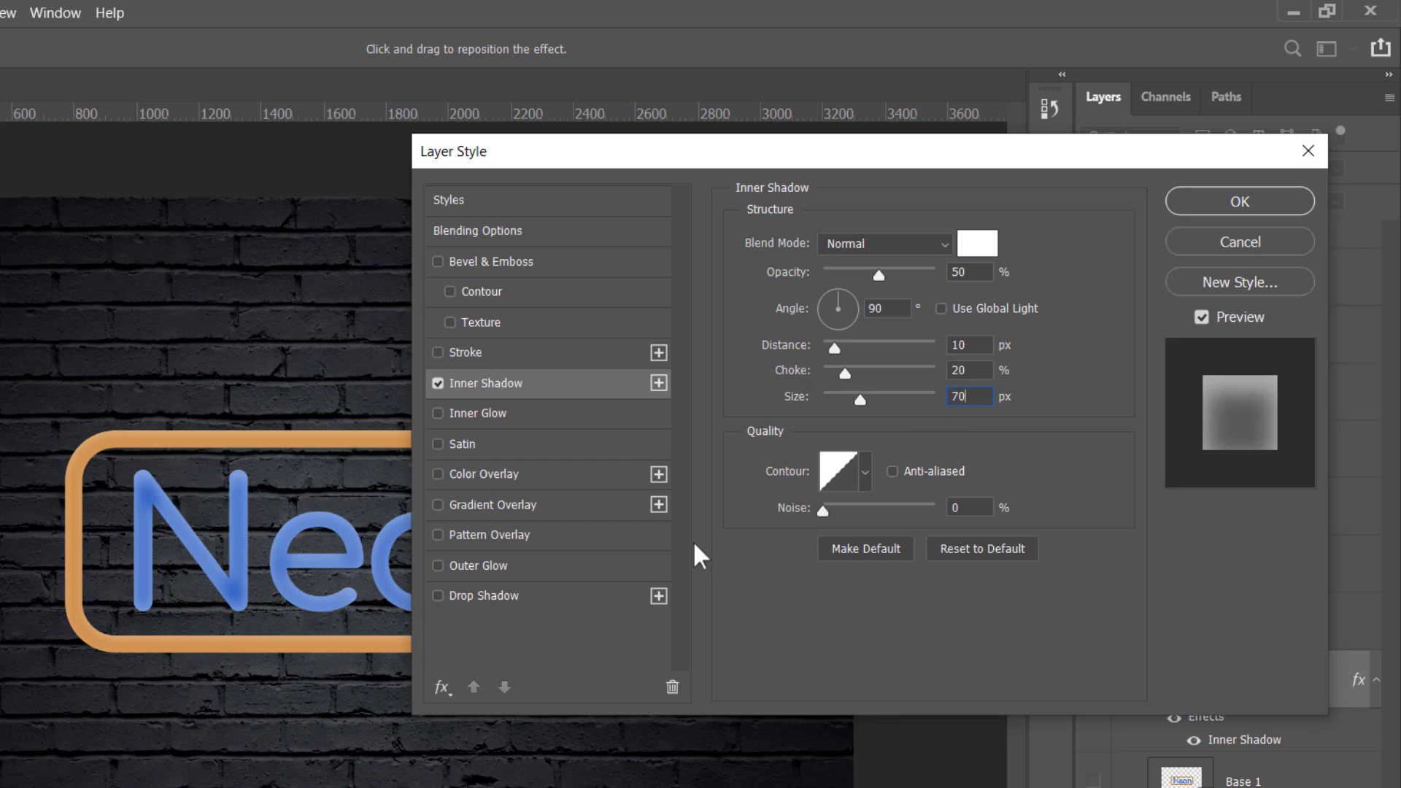
# Step: Add a black drop shadow: 45% opacity, 90° angle, distance 40, size 40, Layer Knocks Out off
pyautogui.click(599, 595)
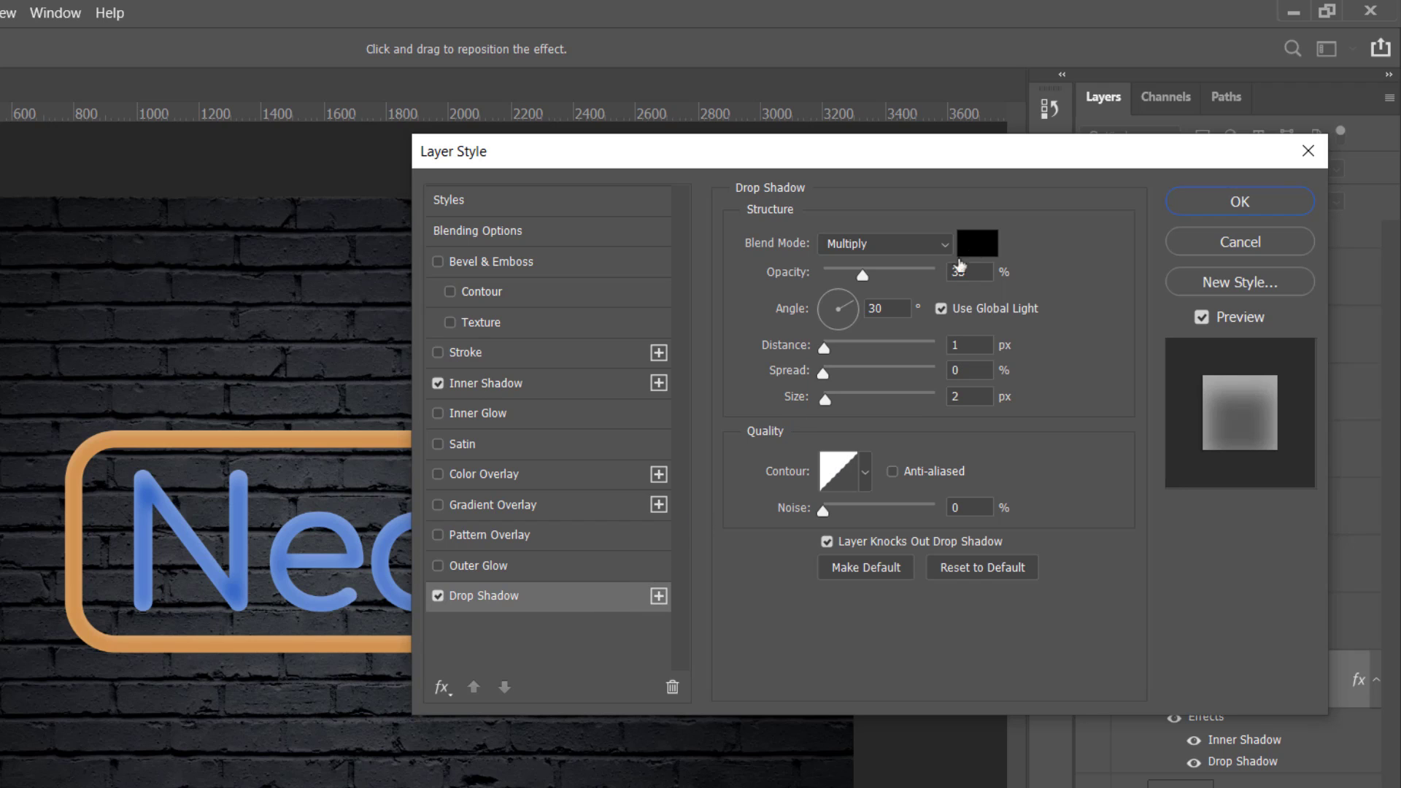
pyautogui.click(977, 243)
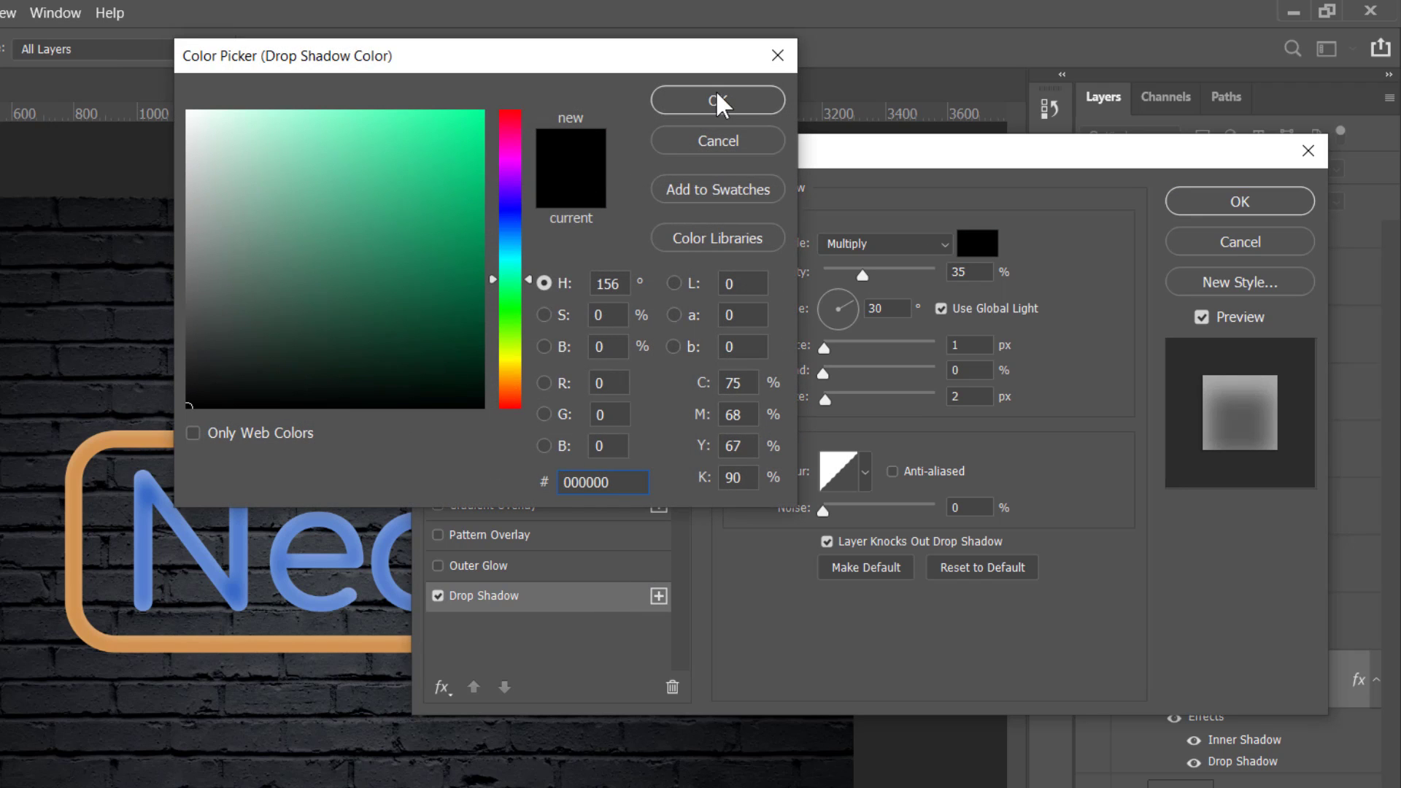
pyautogui.click(717, 100)
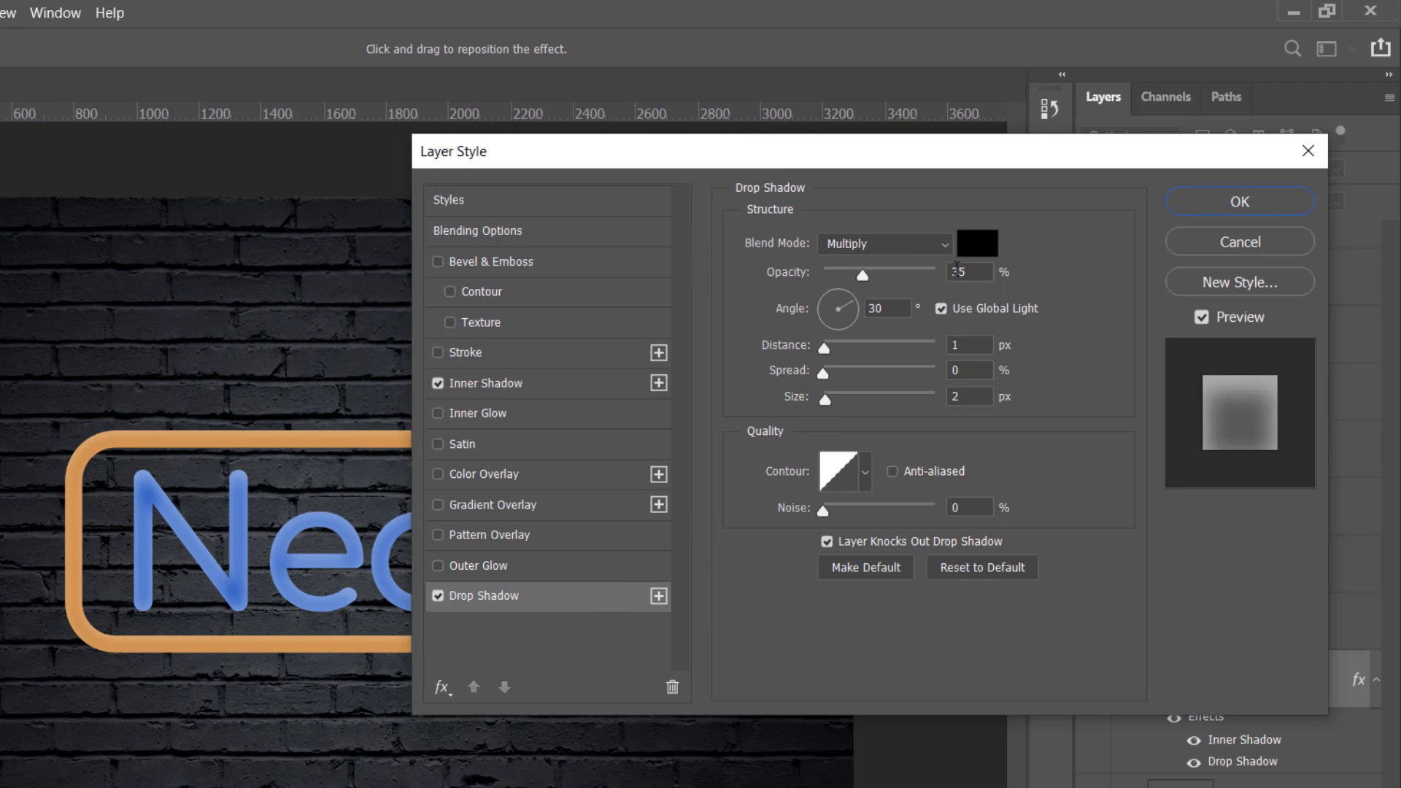
pyautogui.moveTo(976, 274); pyautogui.dragTo(941, 274)
pyautogui.write('45')
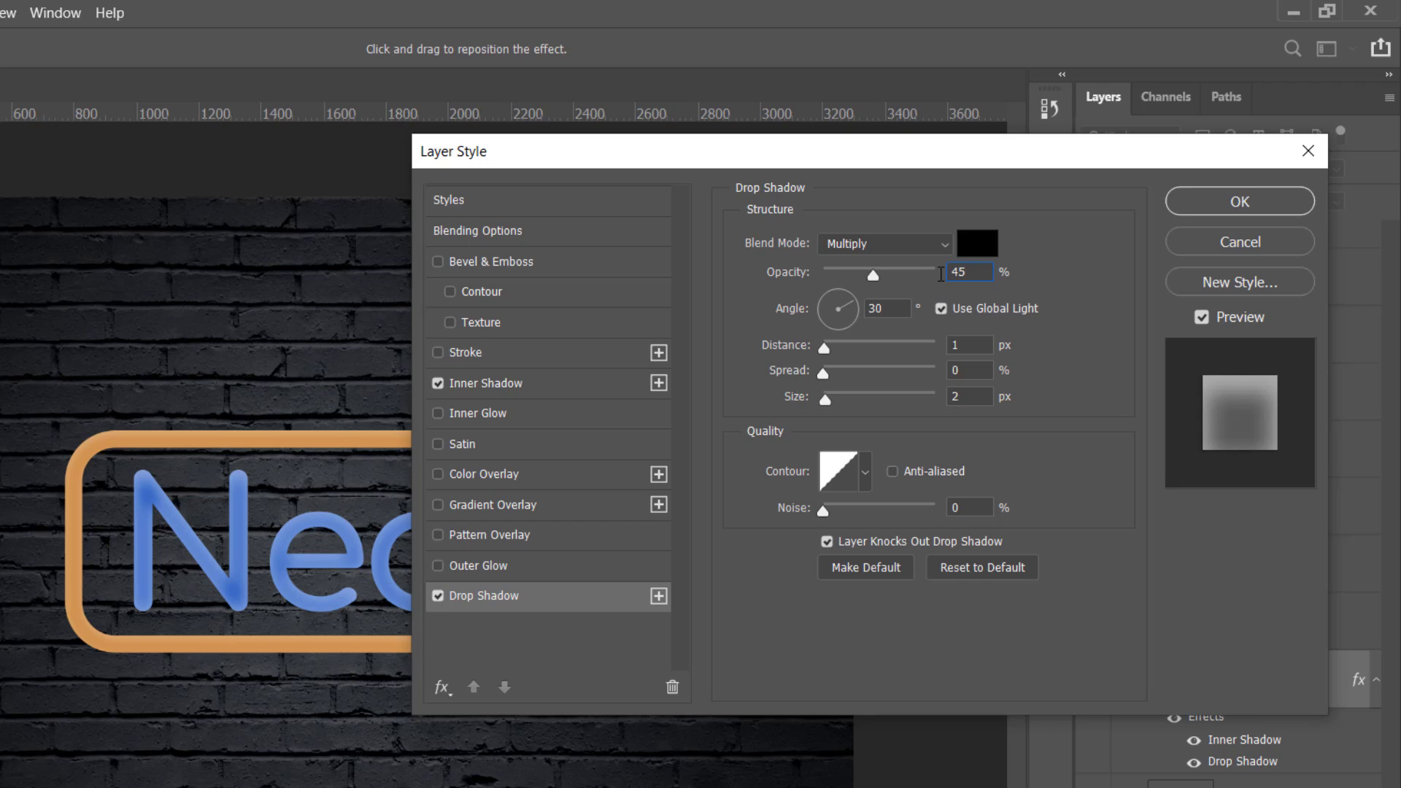
pyautogui.click(941, 308)
pyautogui.moveTo(918, 310); pyautogui.dragTo(865, 309)
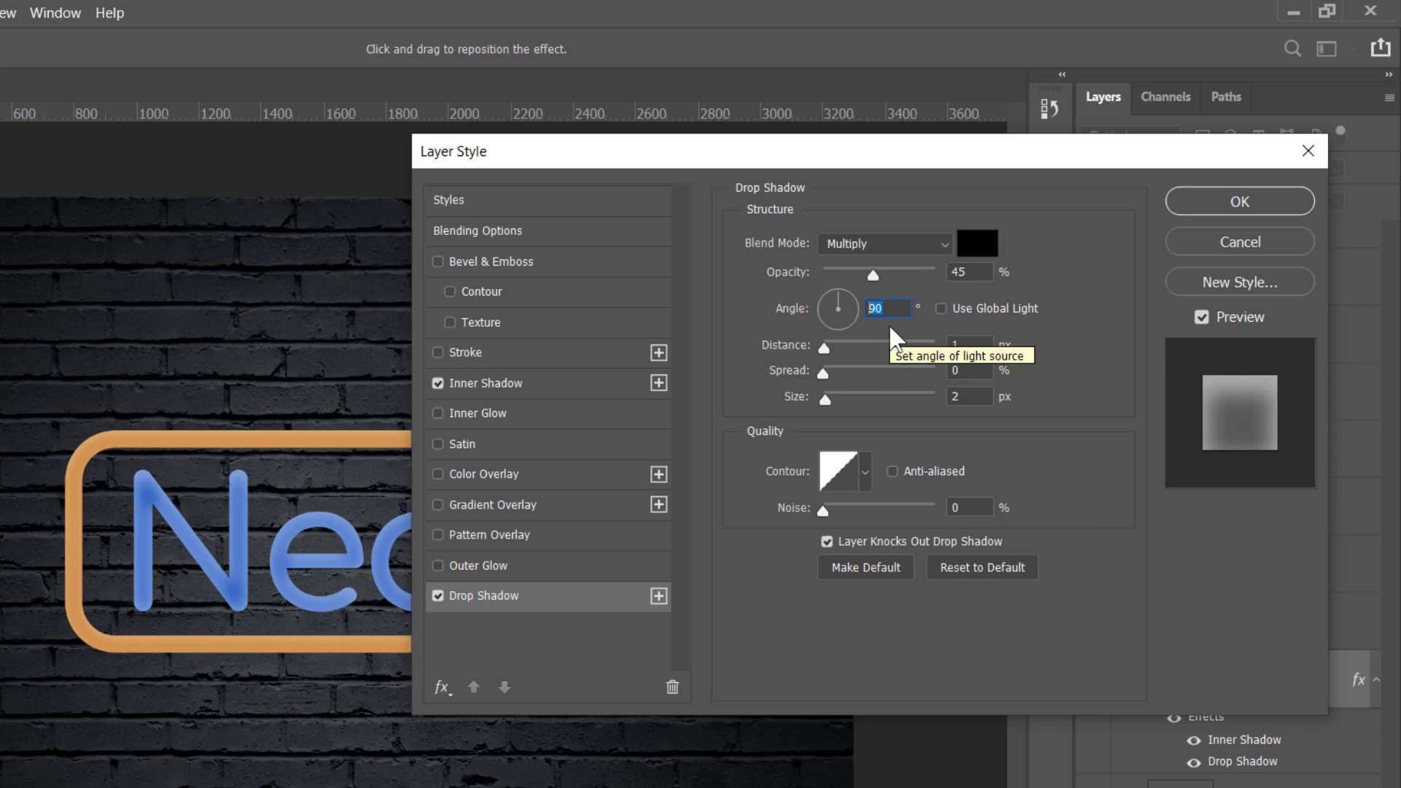
pyautogui.moveTo(982, 345); pyautogui.dragTo(945, 347)
pyautogui.write('40')
pyautogui.press('Tab')
pyautogui.doubleClick(970, 396)
pyautogui.write('40')
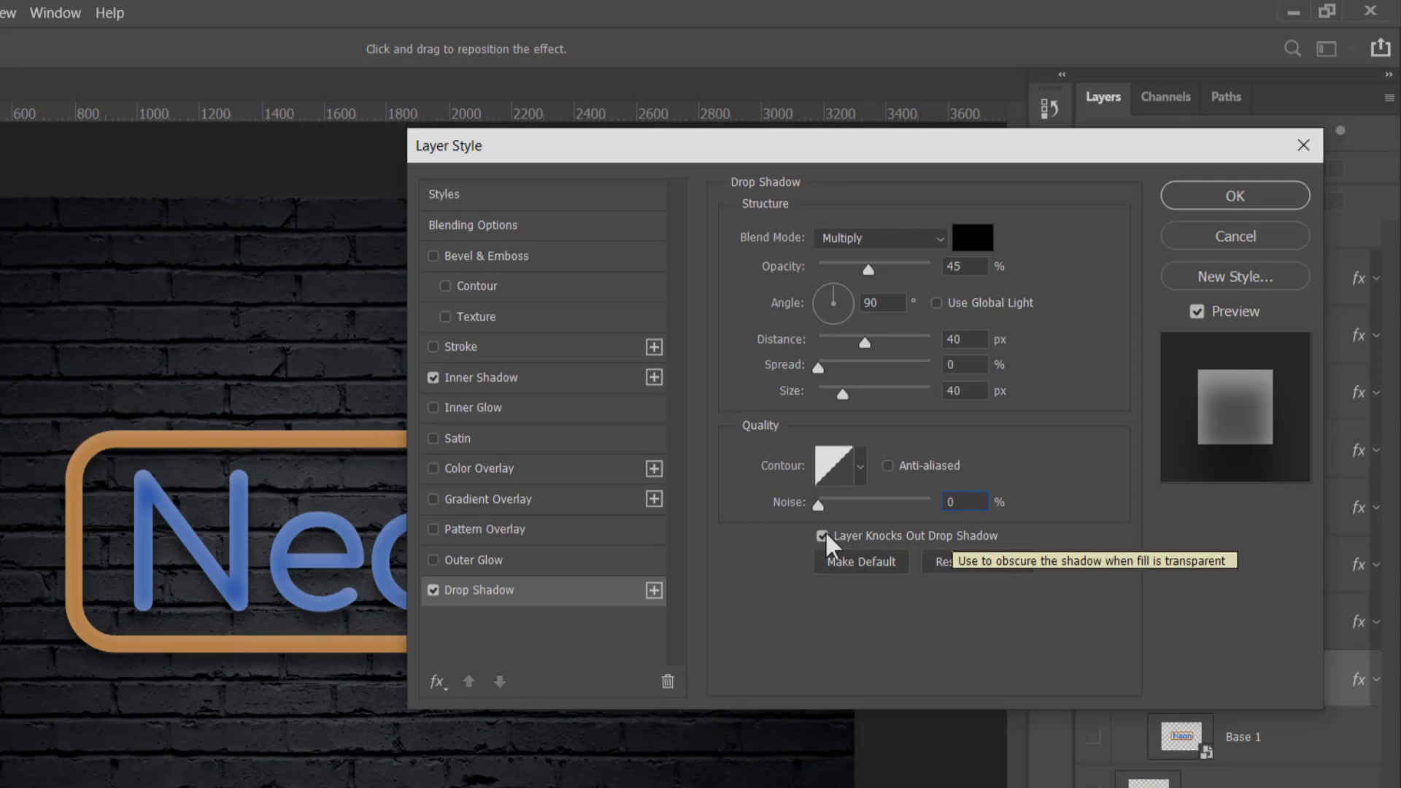
pyautogui.click(823, 537)
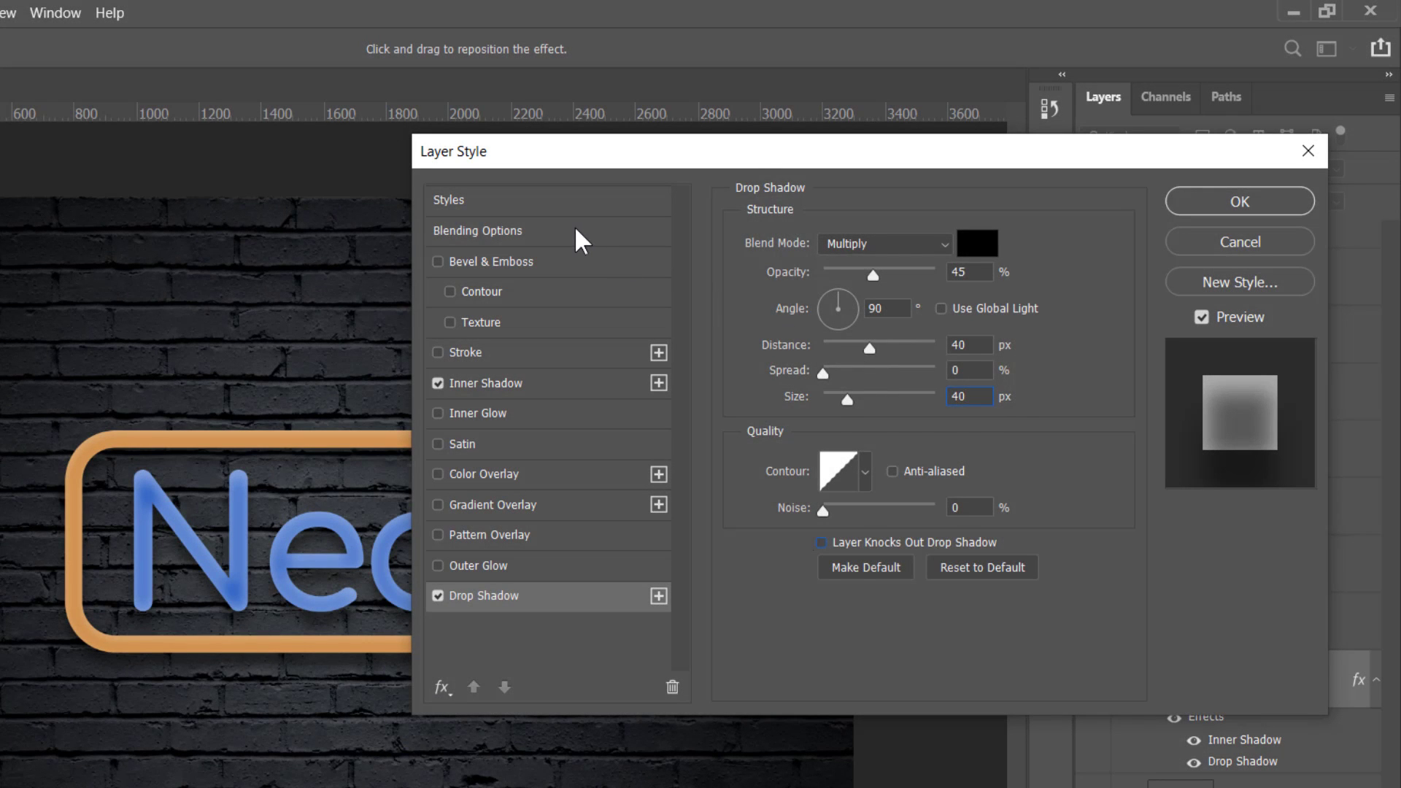
# Step: Set Base 2's fill opacity to 0% and apply the layer style
pyautogui.click(578, 232)
pyautogui.moveTo(956, 332); pyautogui.dragTo(768, 347)
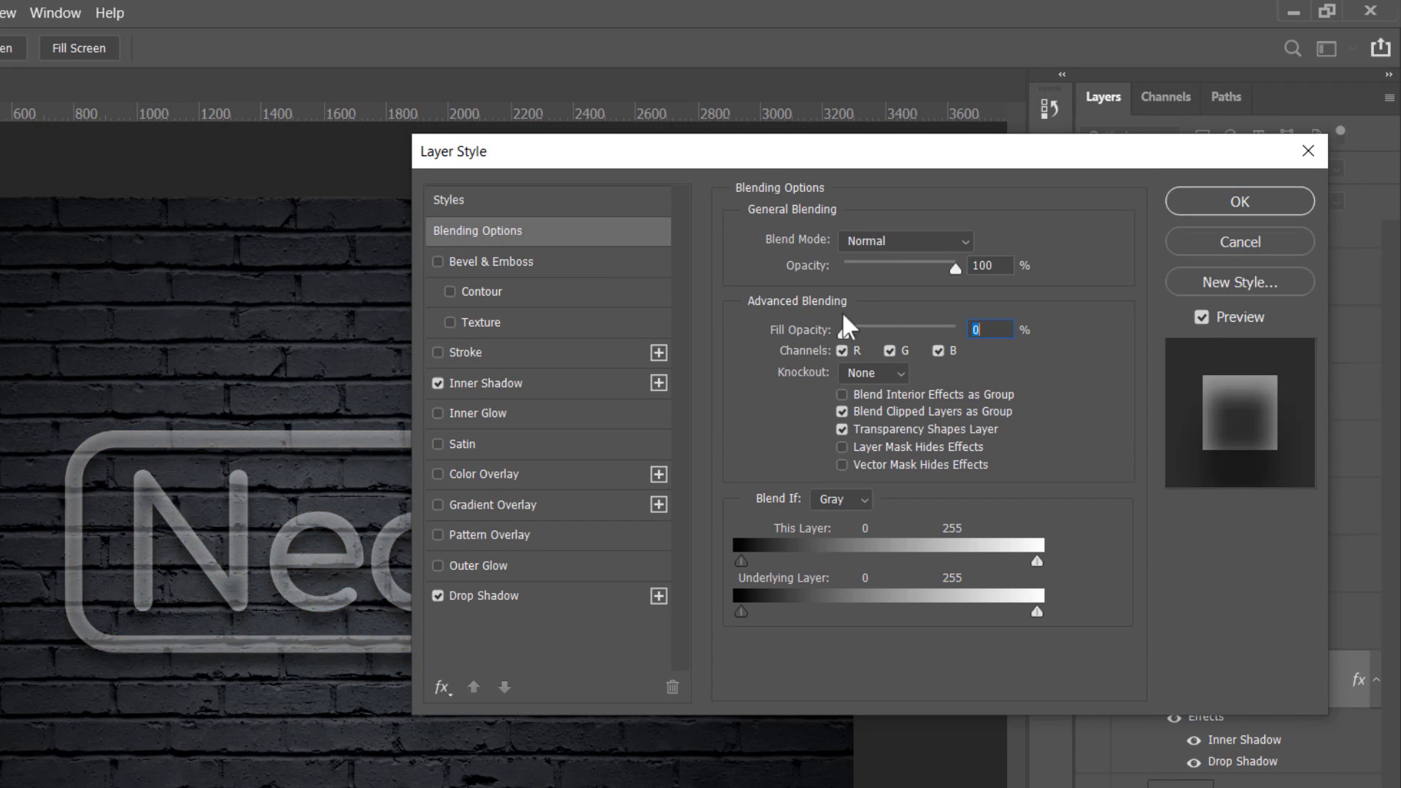
pyautogui.click(1240, 201)
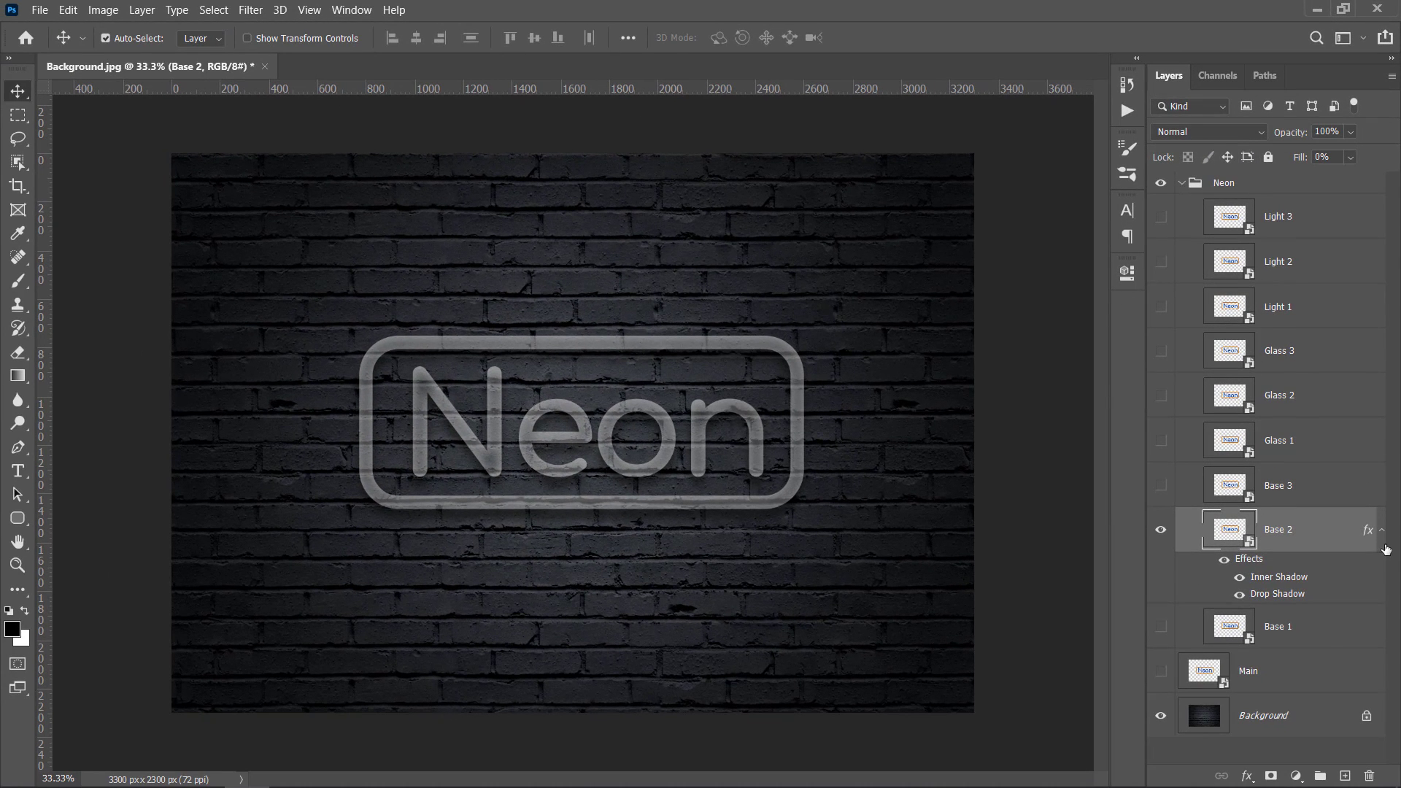
pyautogui.click(1381, 531)
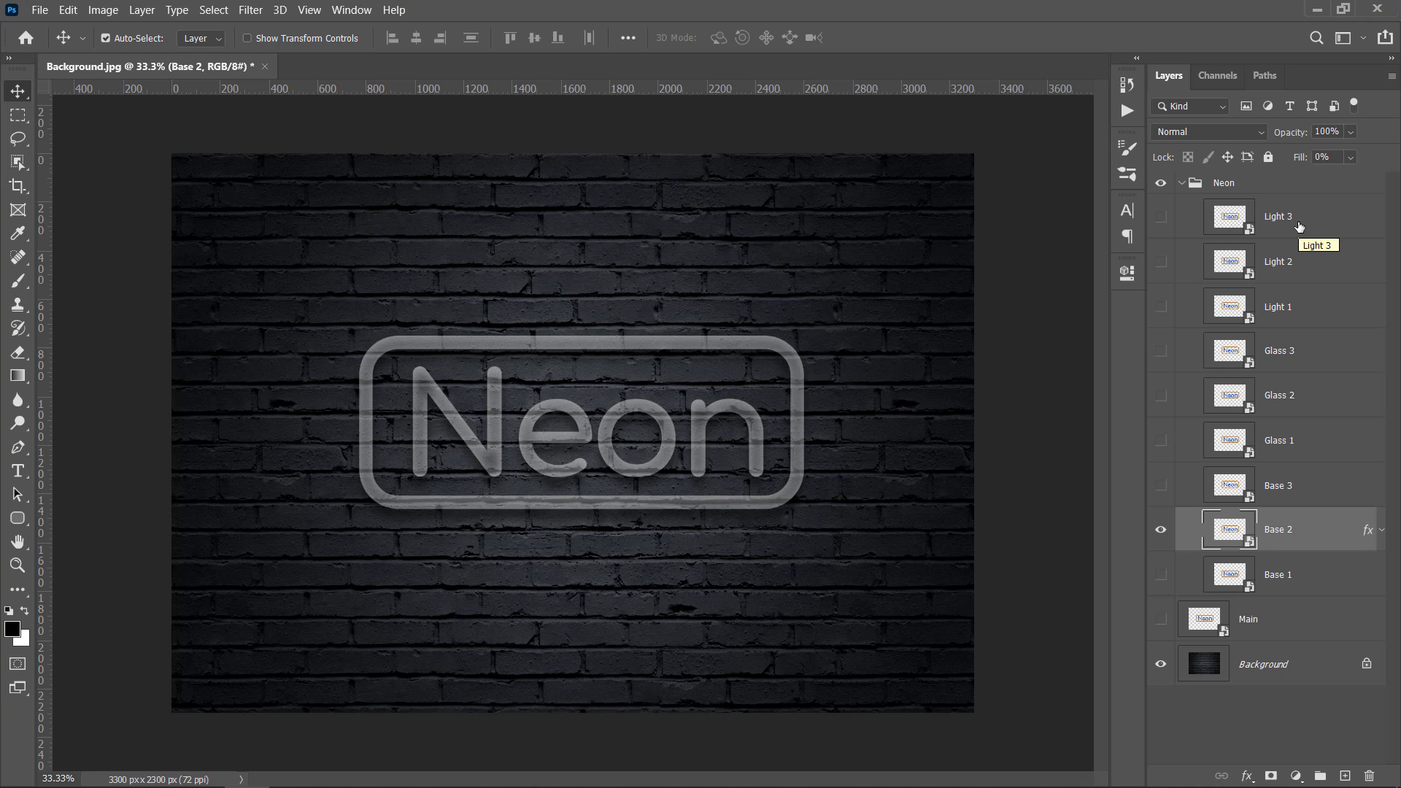
# Step: Glance at the Assets folder, close it, and hide the Base 2 layer
pyautogui.hotkey('alt', 'Tab')
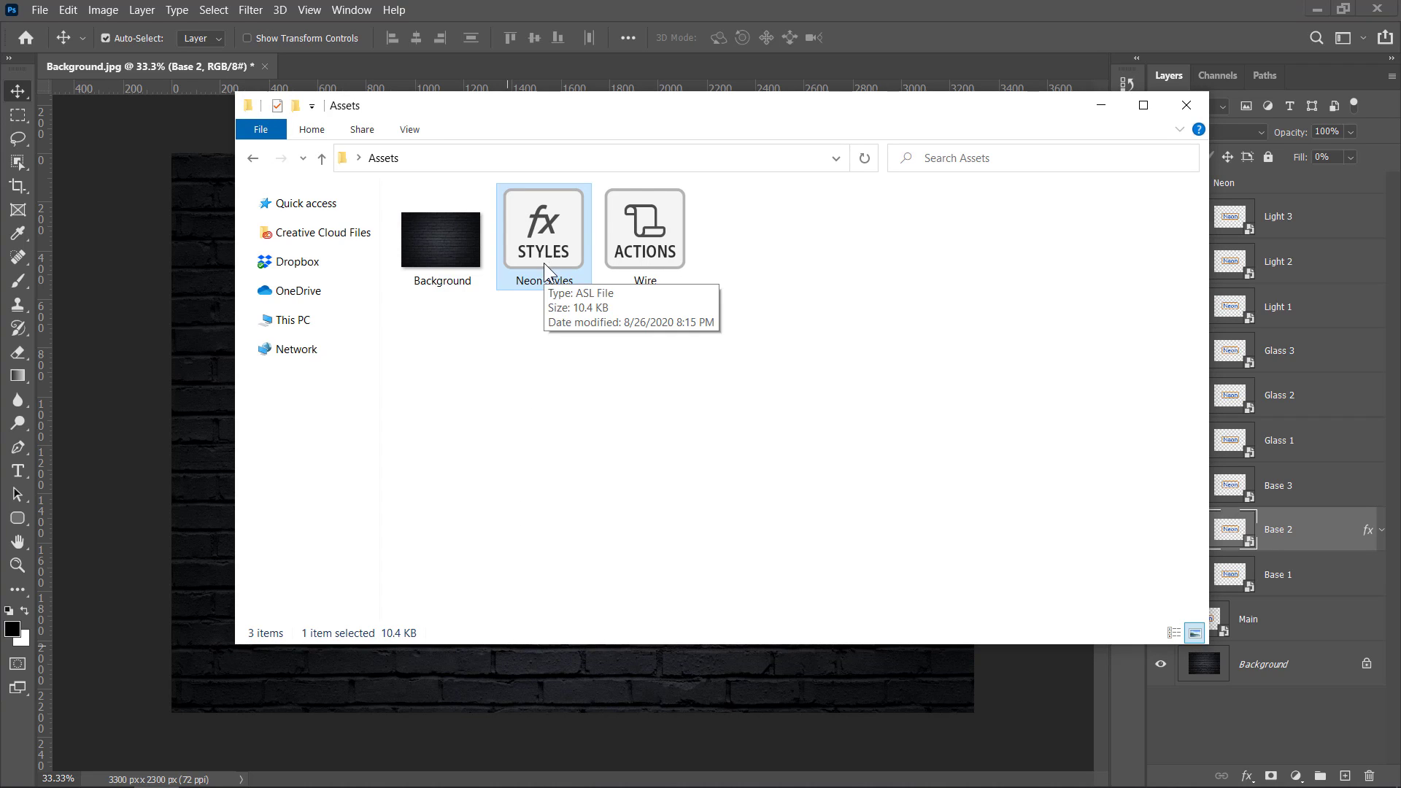
pyautogui.click(1187, 105)
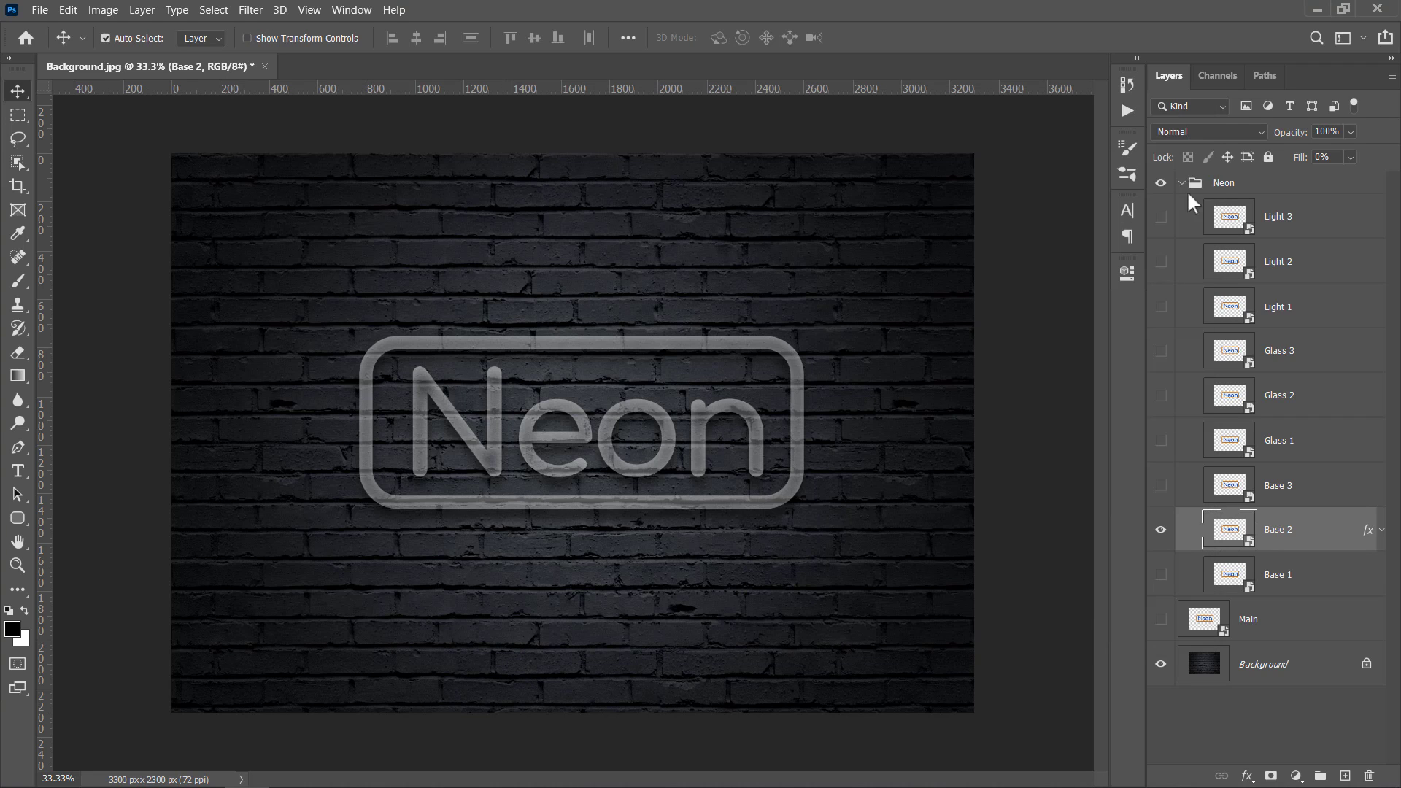
pyautogui.click(1162, 531)
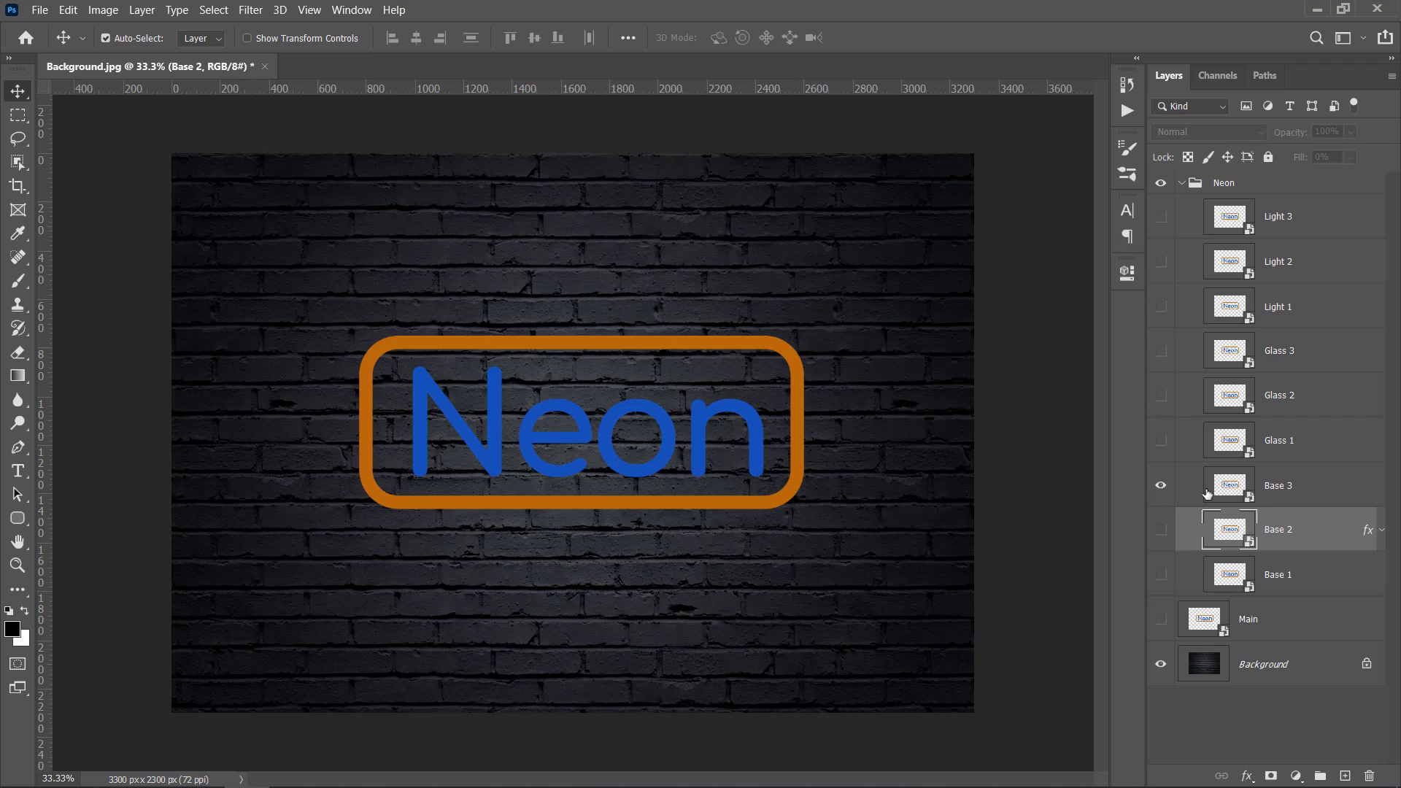
# Step: Show Base 3 and import the Neon Styles.asl preset set in its layer style Styles list
pyautogui.click(1342, 496)
pyautogui.doubleClick(1348, 495)
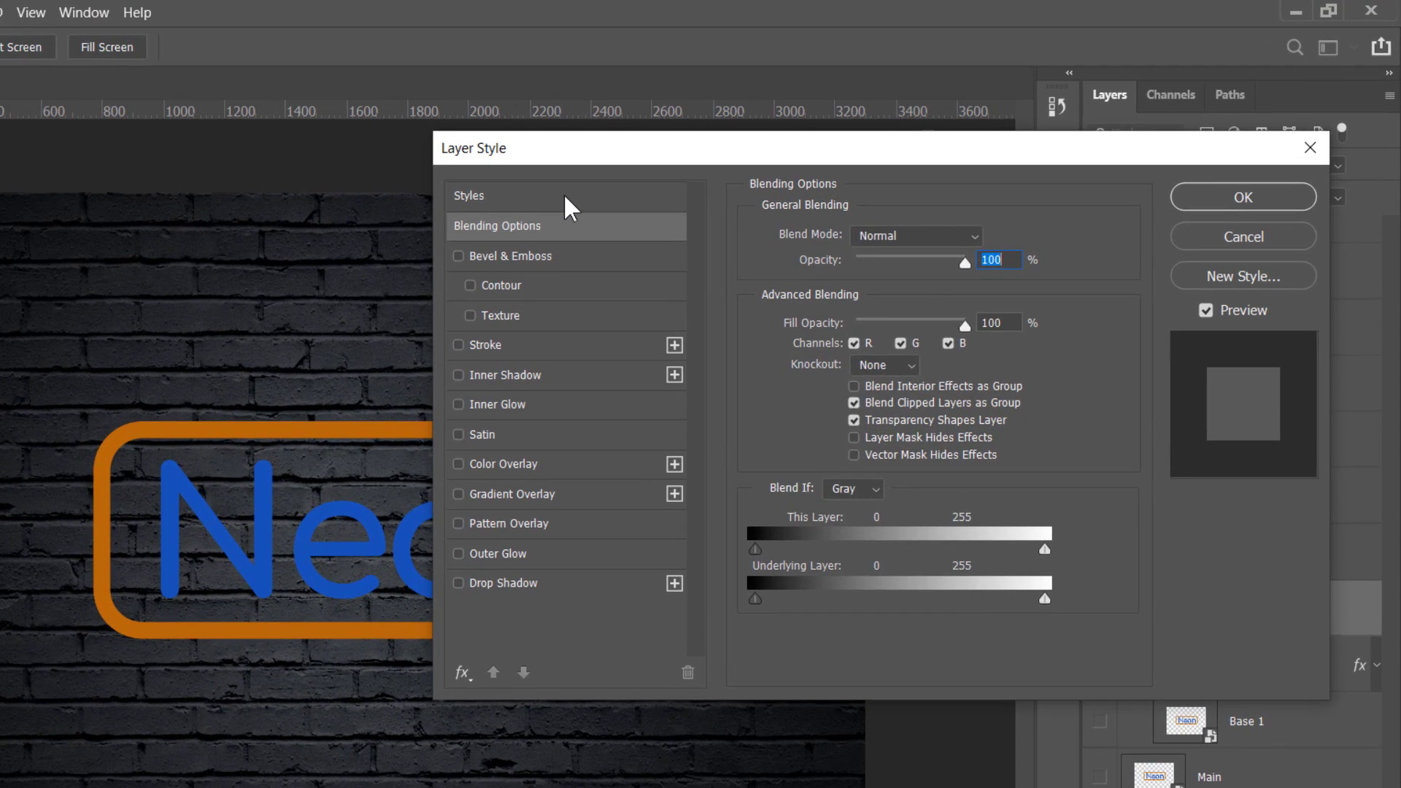
pyautogui.click(733, 154)
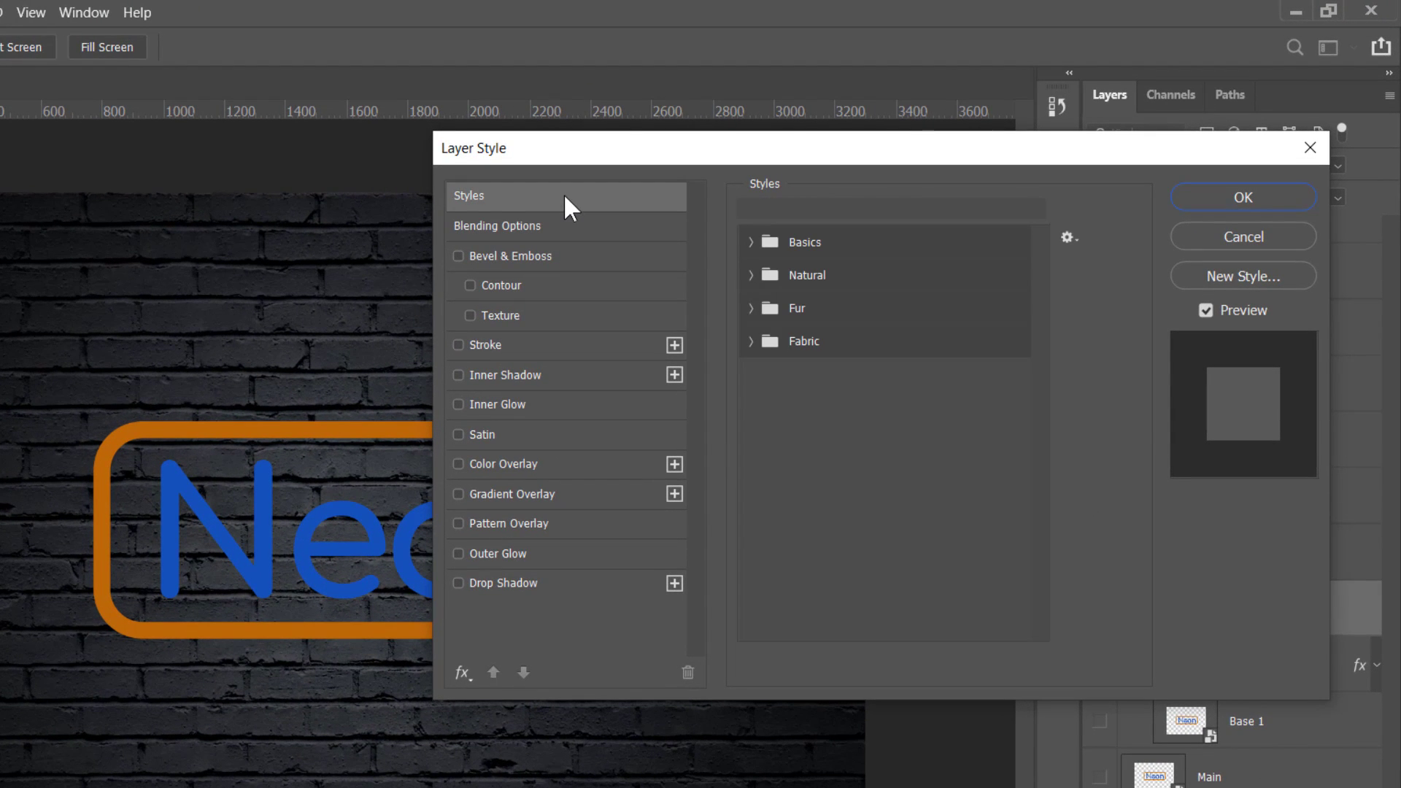
pyautogui.click(1067, 238)
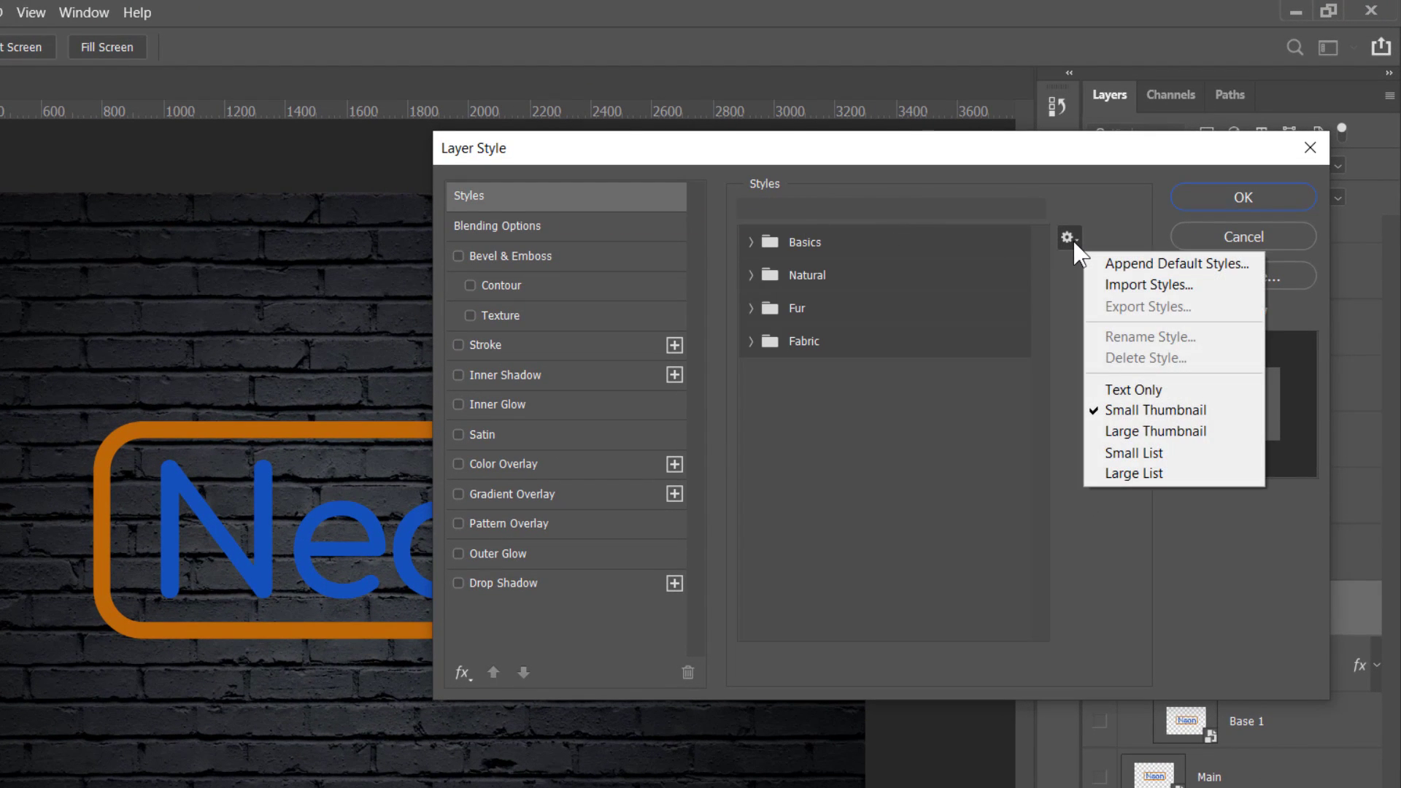
pyautogui.click(1110, 284)
pyautogui.click(739, 378)
pyautogui.click(1175, 677)
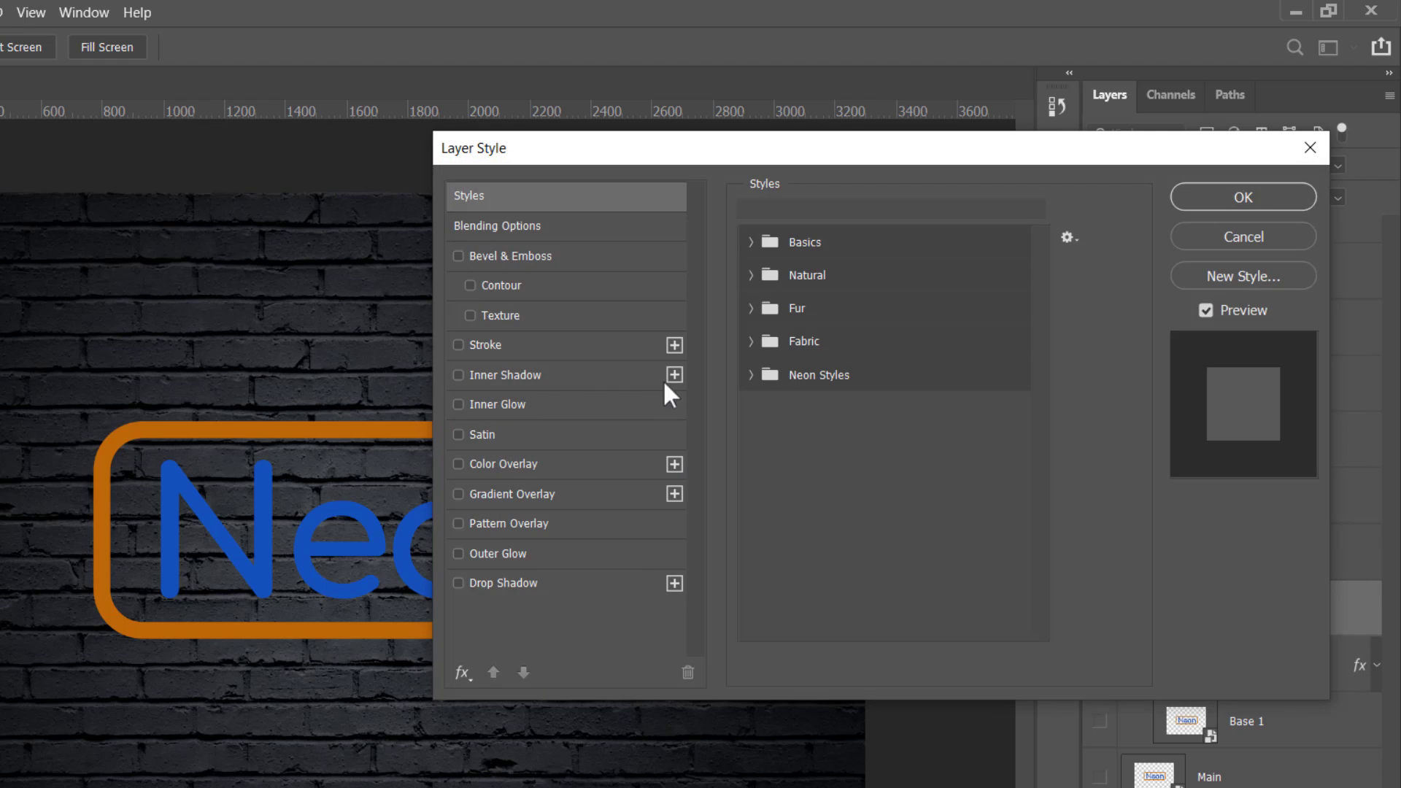
# Step: Apply the second Neon Styles preset, an inner glow, to Base 3 and confirm
pyautogui.click(752, 377)
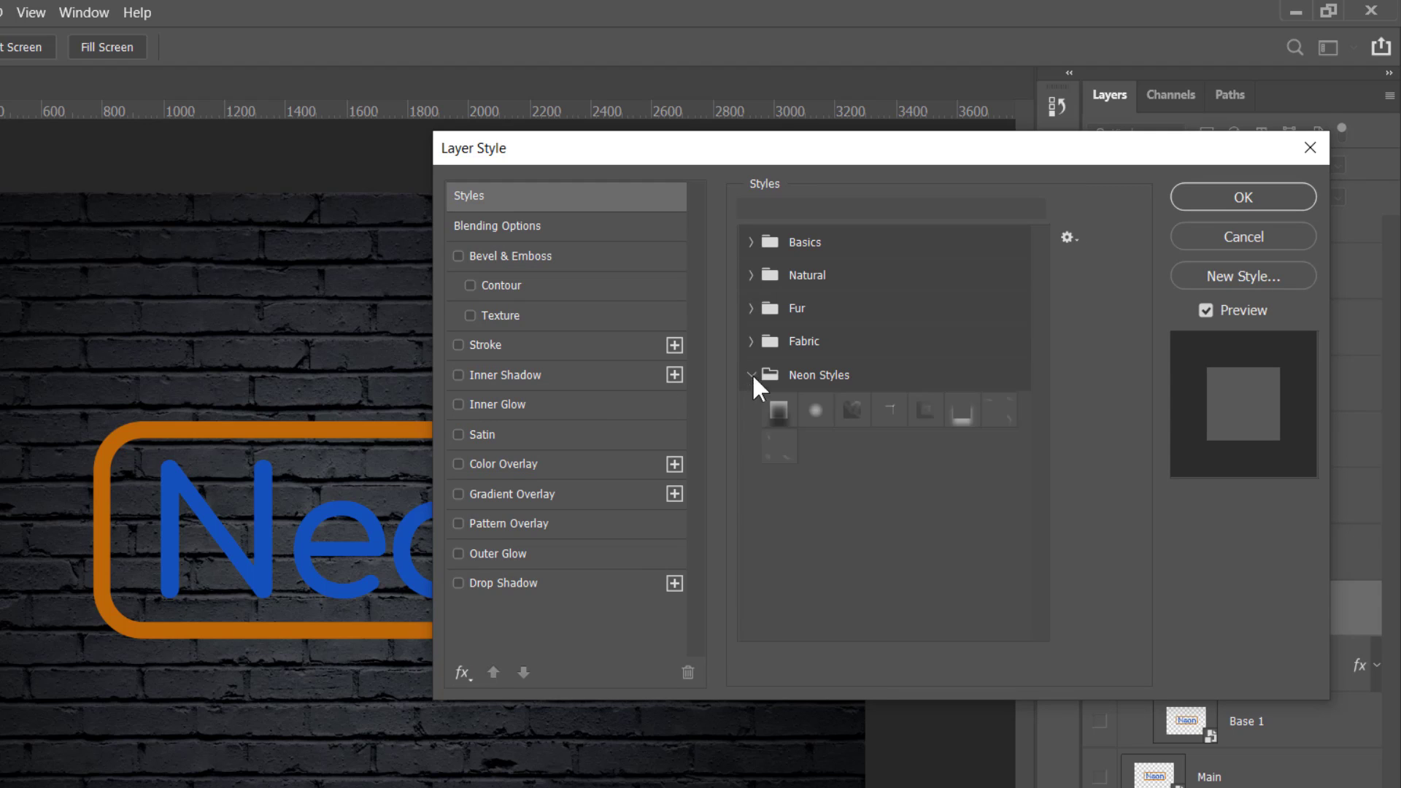
pyautogui.click(776, 411)
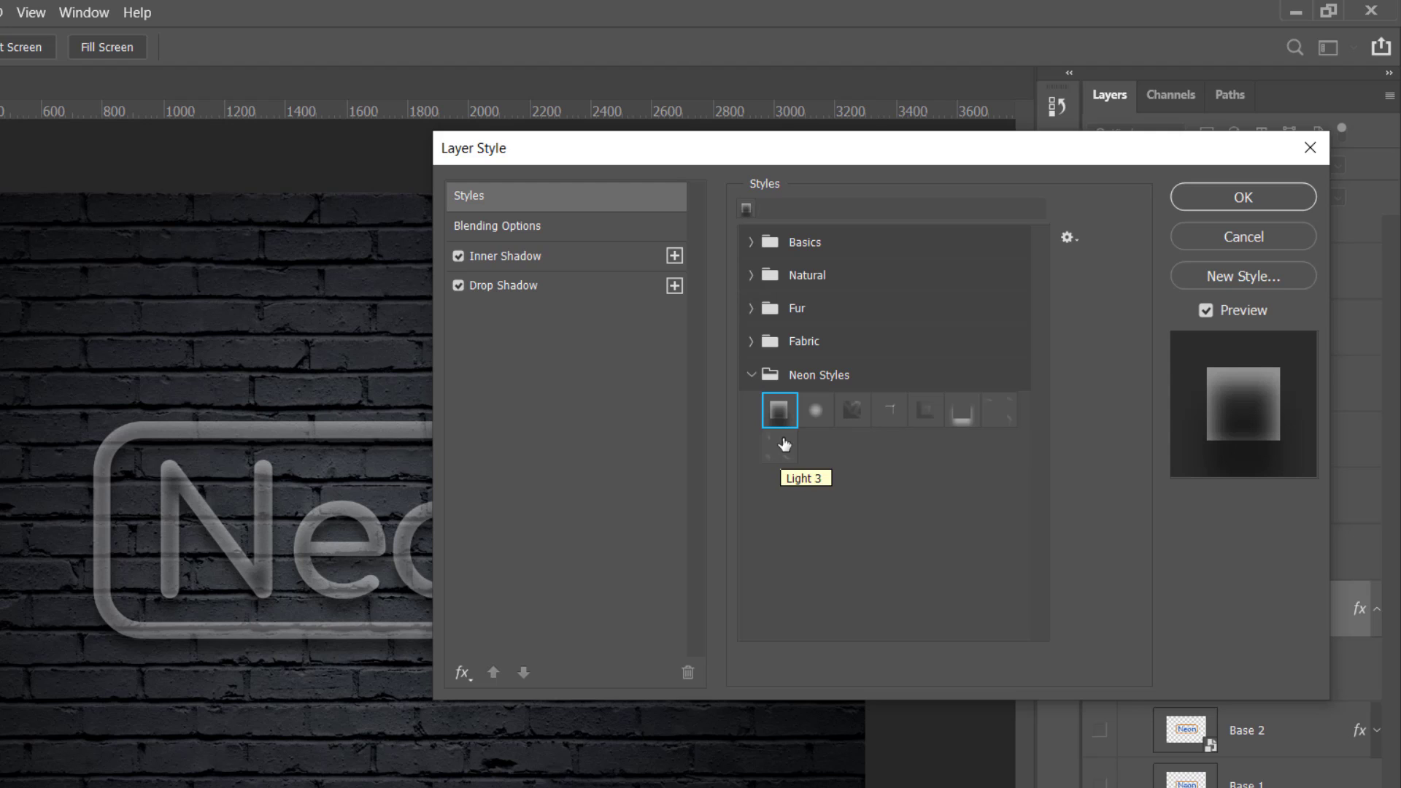
pyautogui.moveTo(854, 155); pyautogui.dragTo(439, 155)
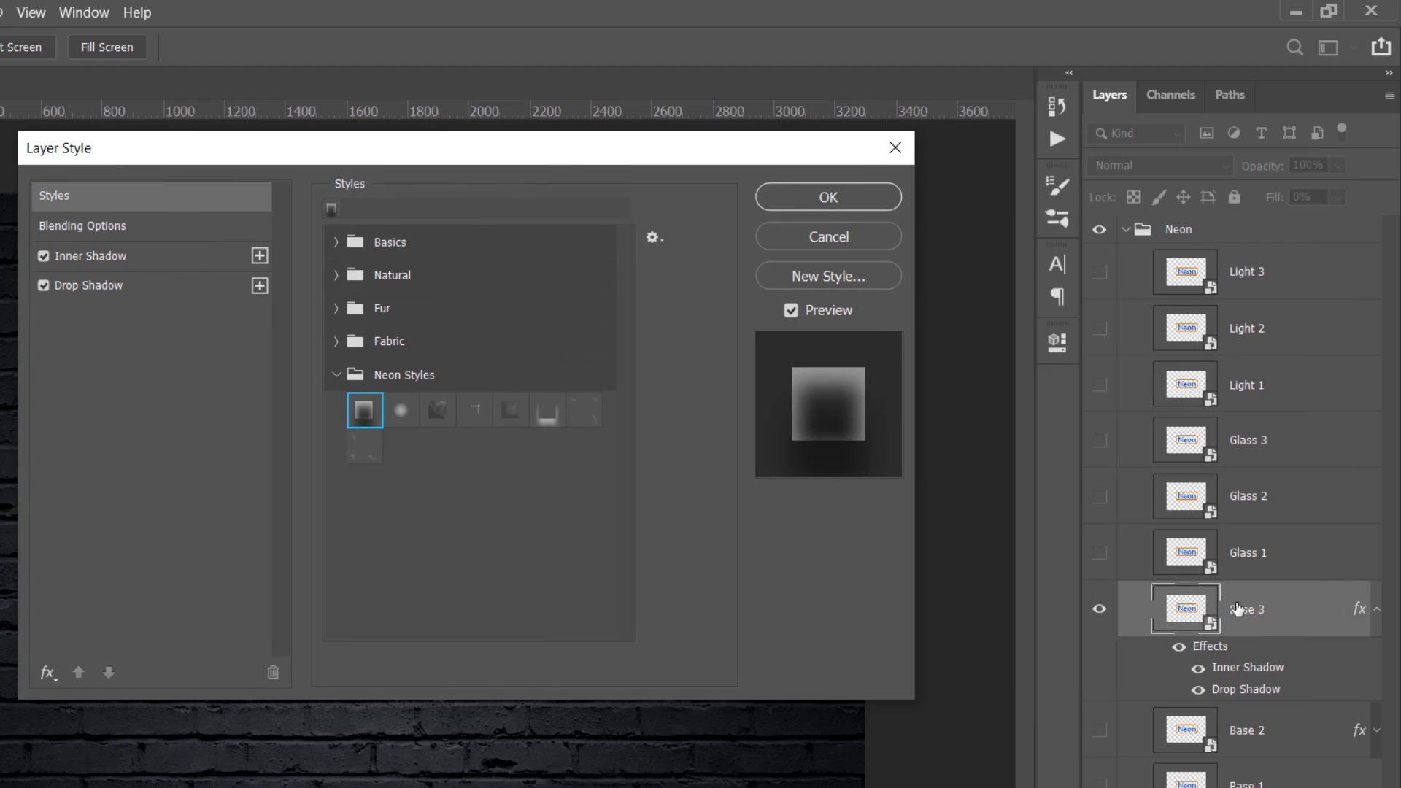
pyautogui.click(399, 418)
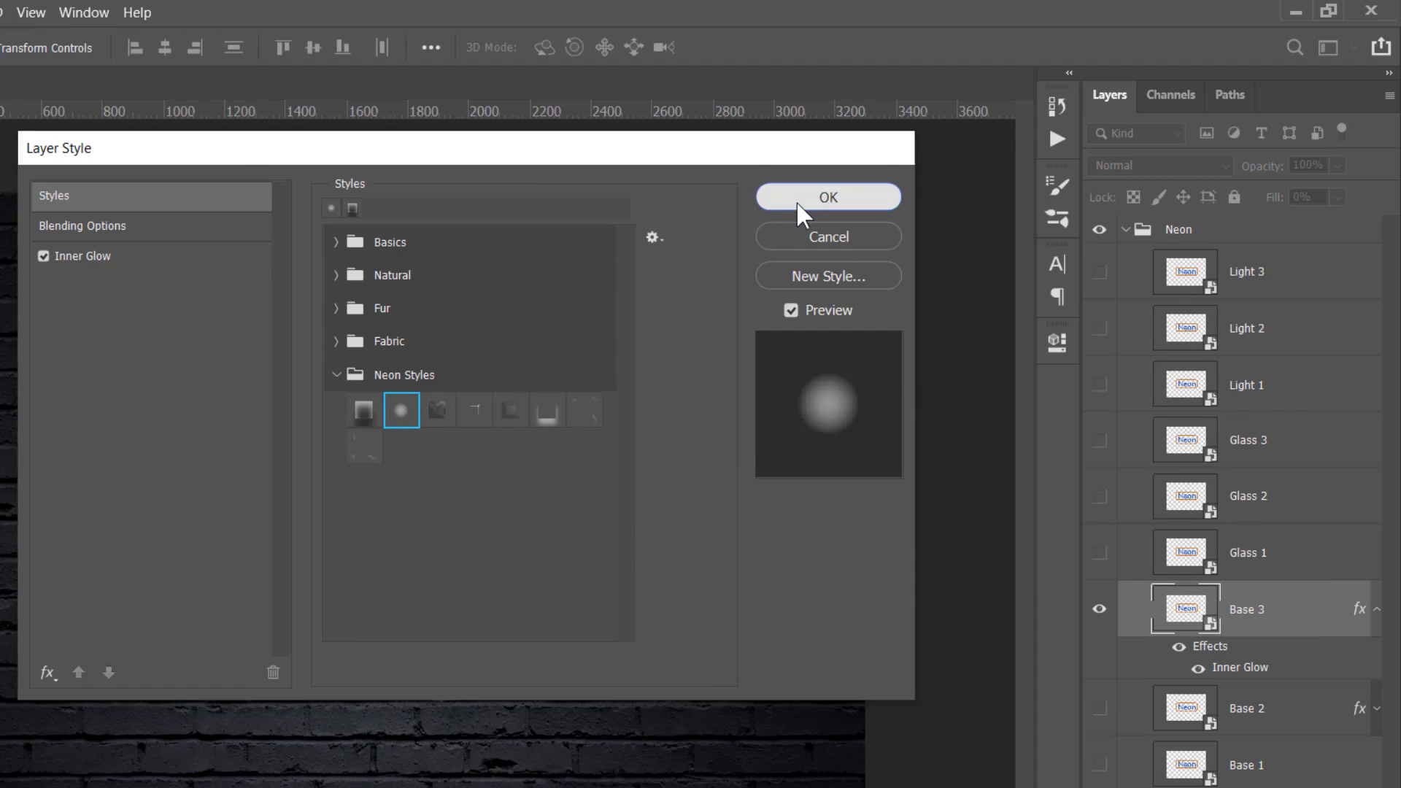
pyautogui.click(797, 205)
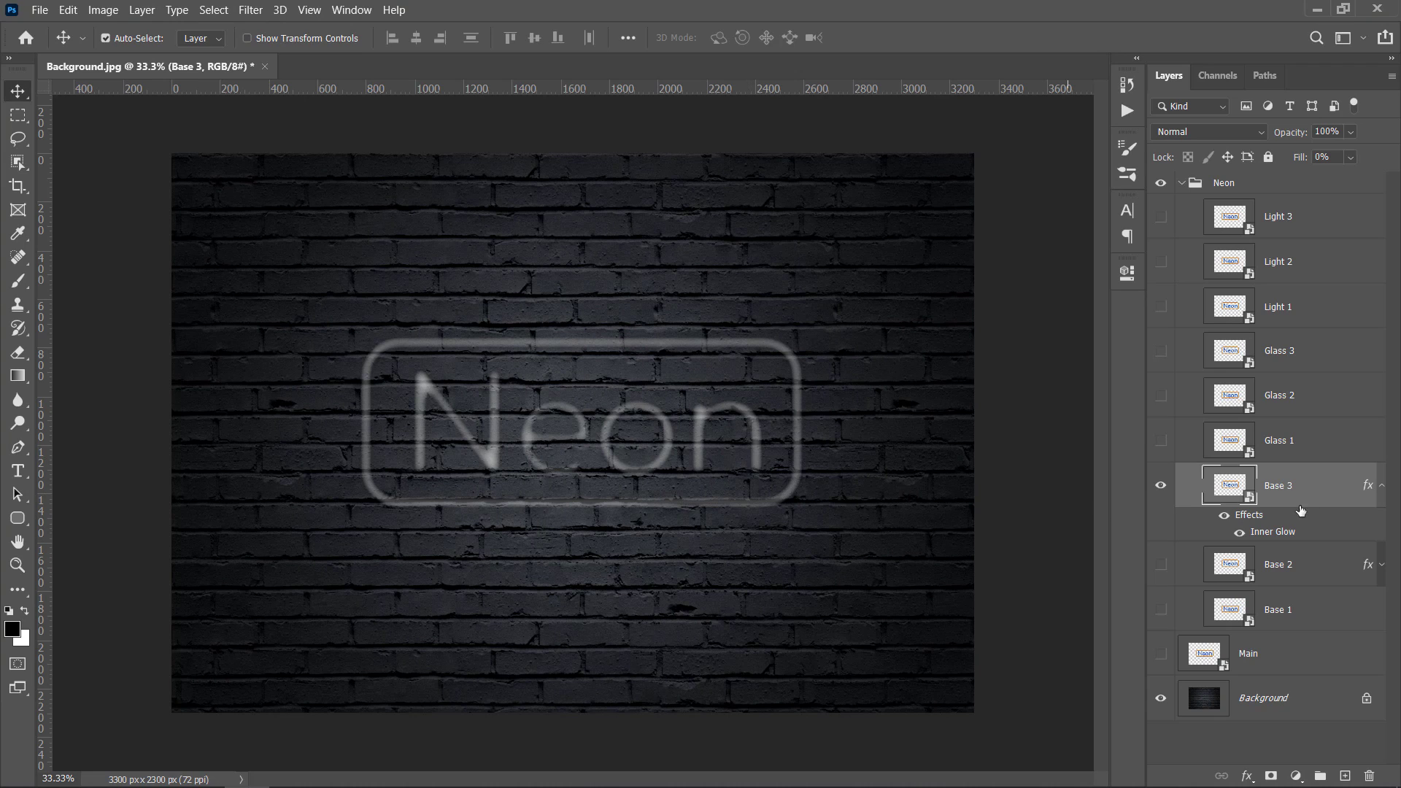
# Step: Hide Base 3 and apply the matching Neon Styles preset to Glass 1
pyautogui.click(1161, 487)
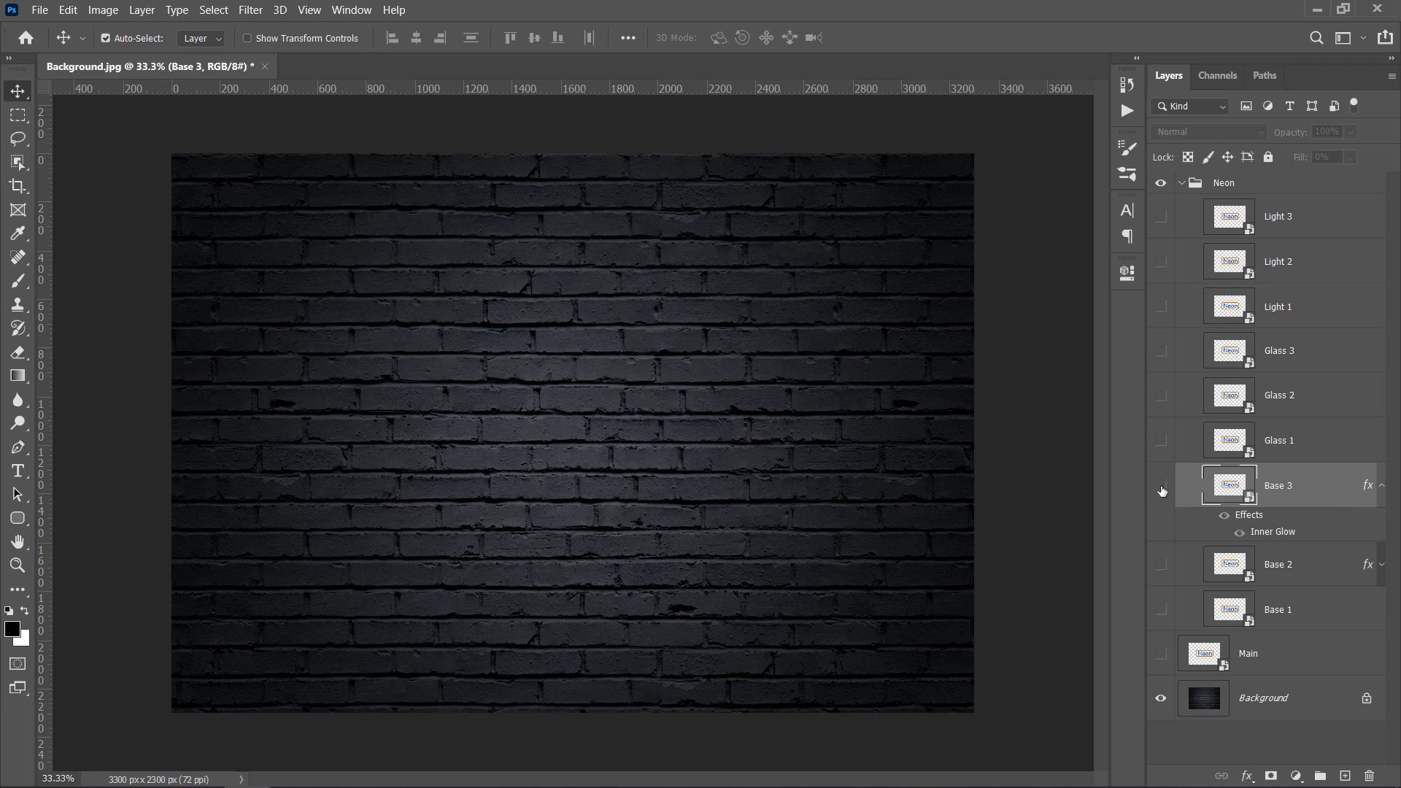
pyautogui.click(1161, 452)
pyautogui.click(1339, 452)
pyautogui.doubleClick(1339, 452)
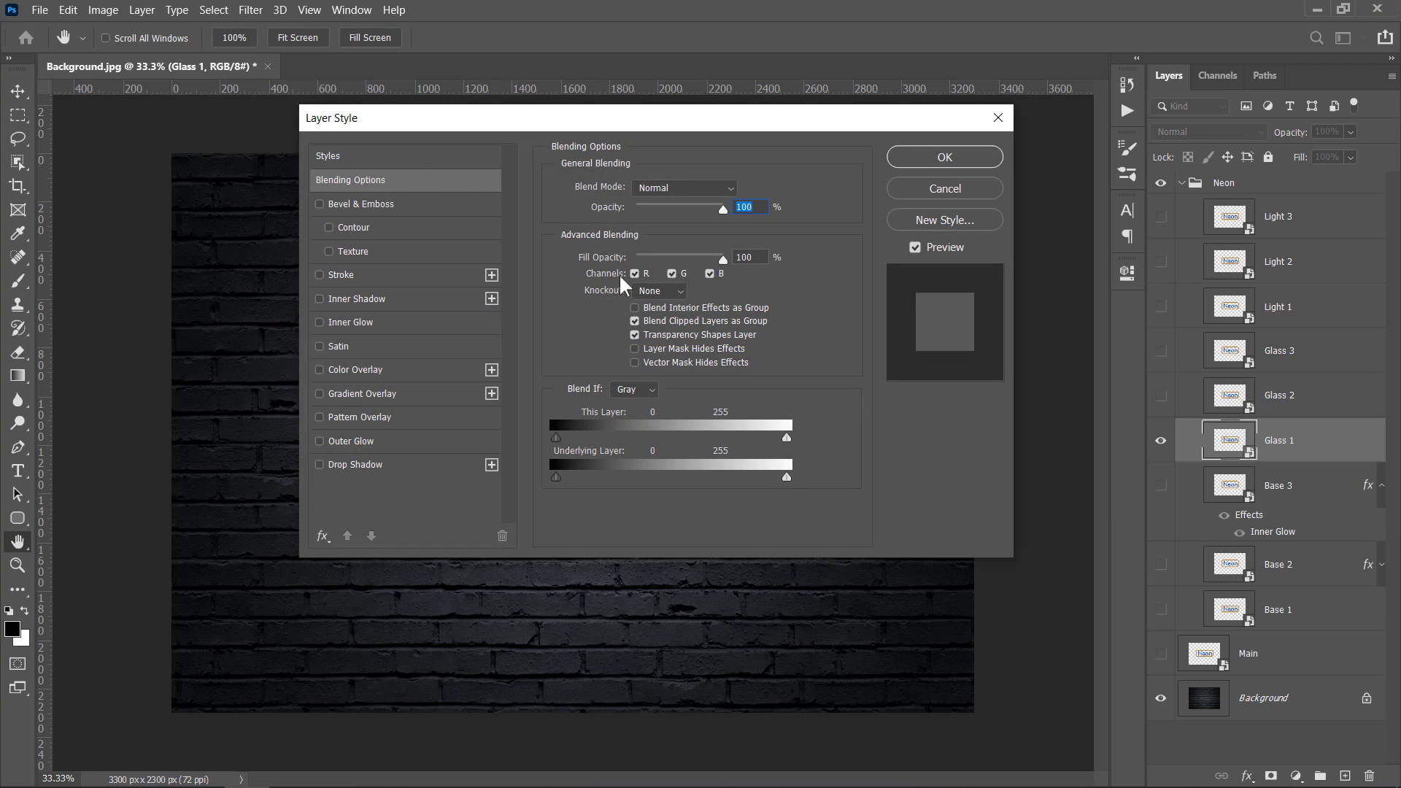
pyautogui.click(404, 159)
pyautogui.click(553, 299)
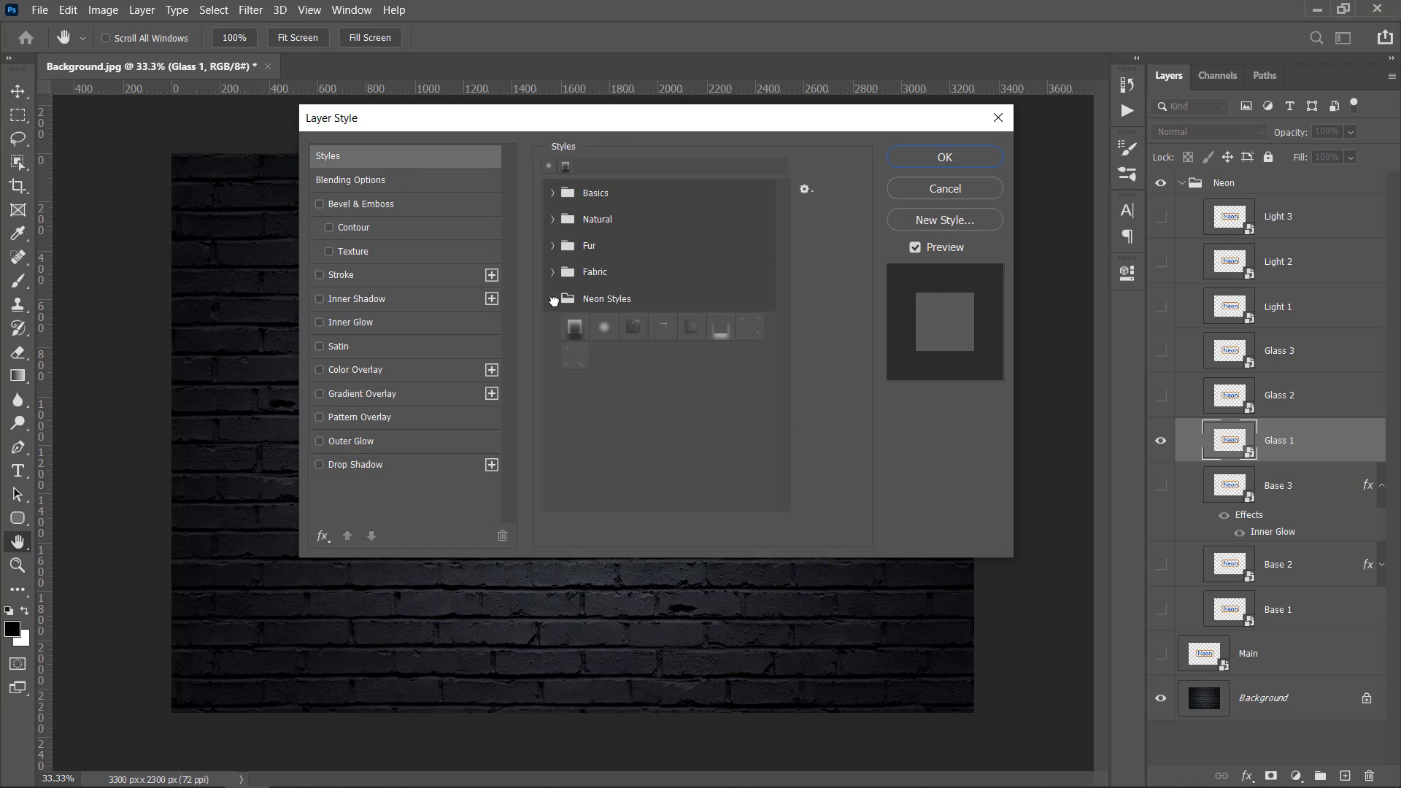
pyautogui.click(635, 332)
pyautogui.click(941, 157)
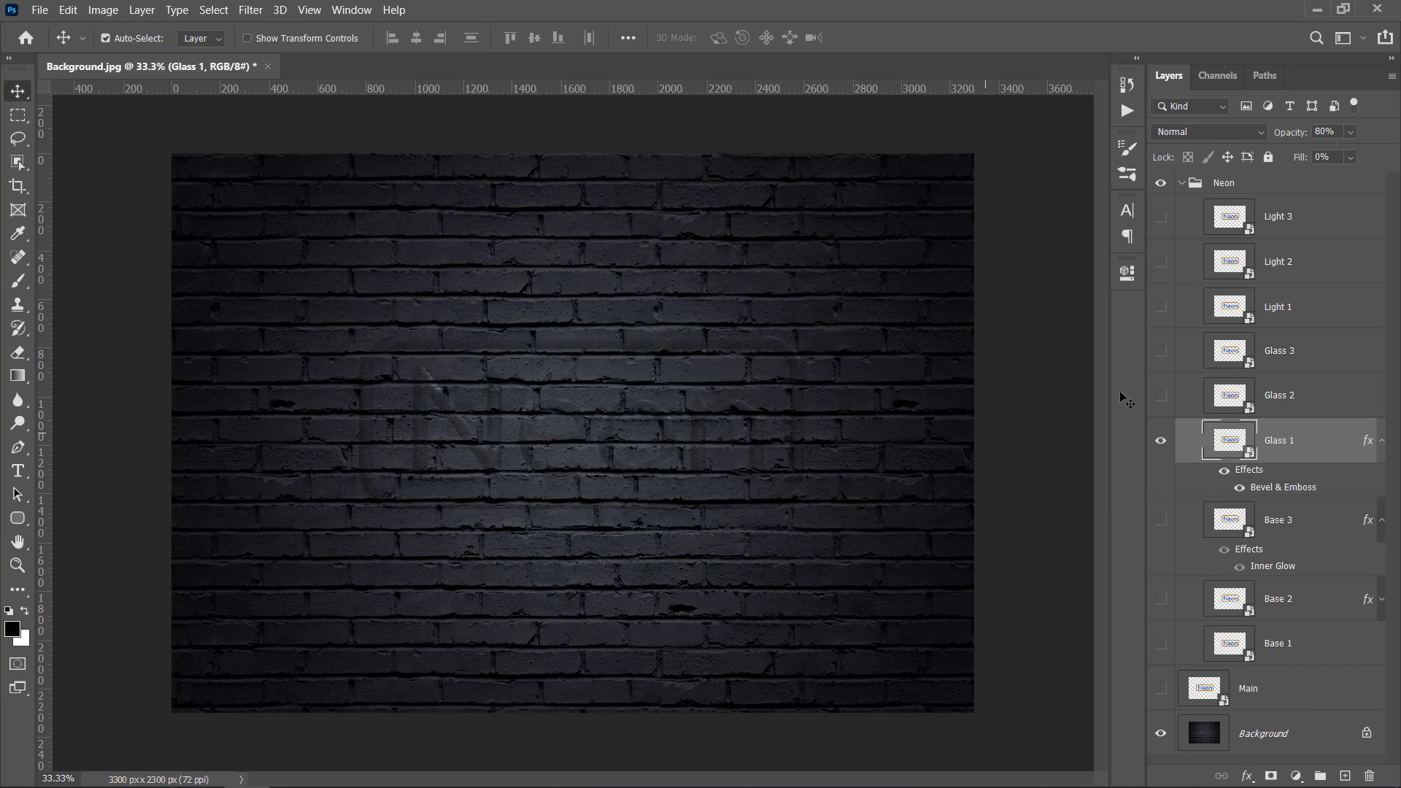
# Step: Show Glass 2 and apply its matching Neon Styles preset
pyautogui.moveTo(1159, 446); pyautogui.dragTo(1160, 395)
pyautogui.click(1324, 407)
pyautogui.doubleClick(1323, 407)
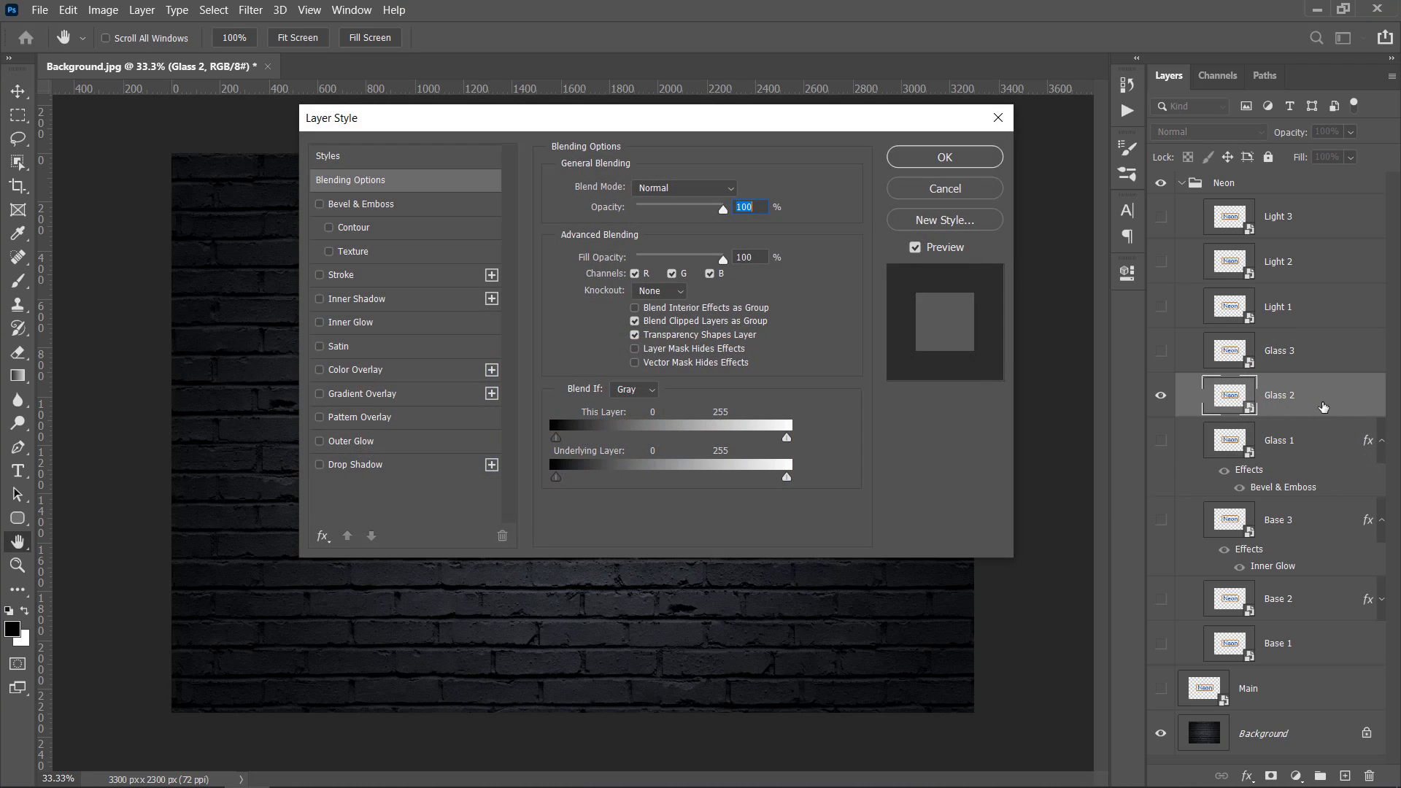
pyautogui.click(399, 157)
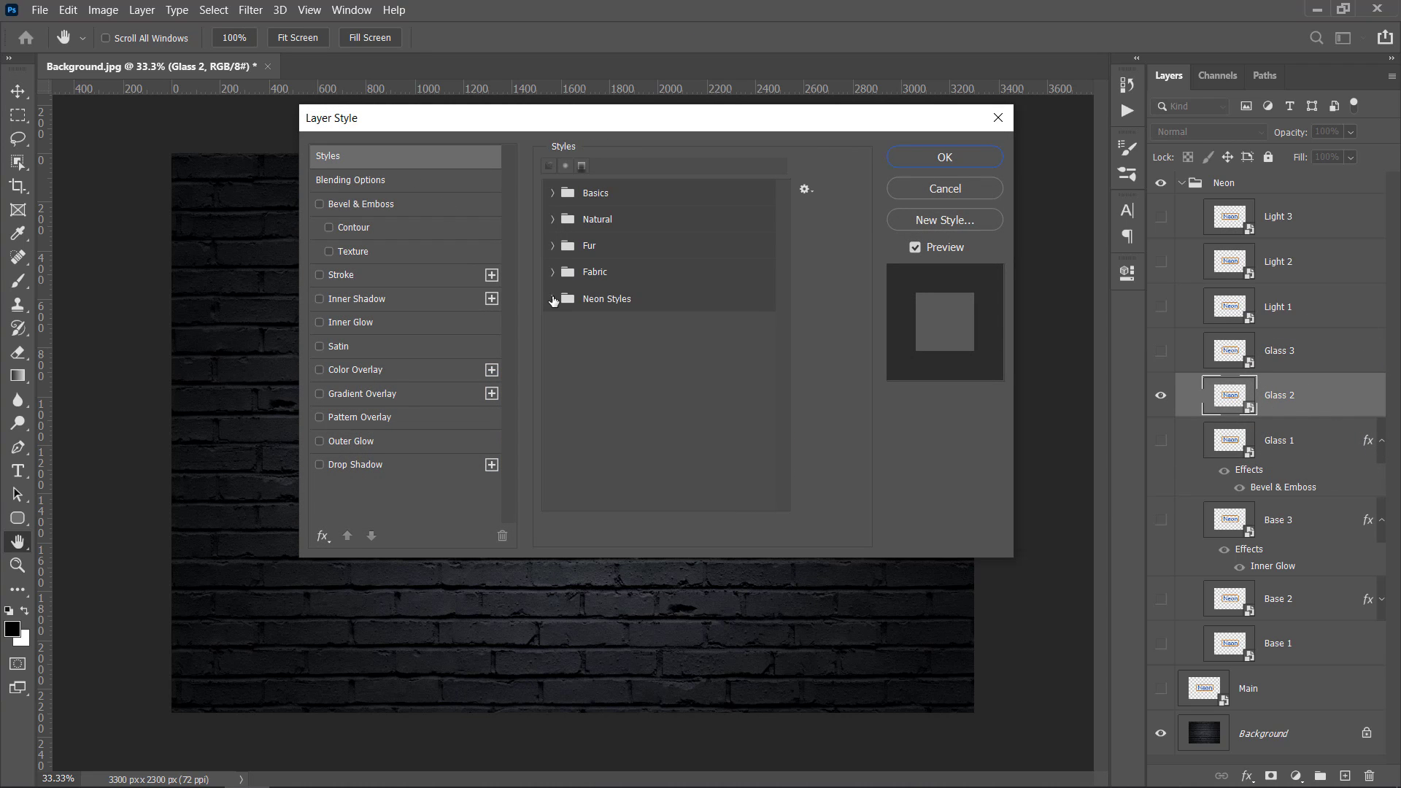
pyautogui.click(552, 298)
pyautogui.click(669, 331)
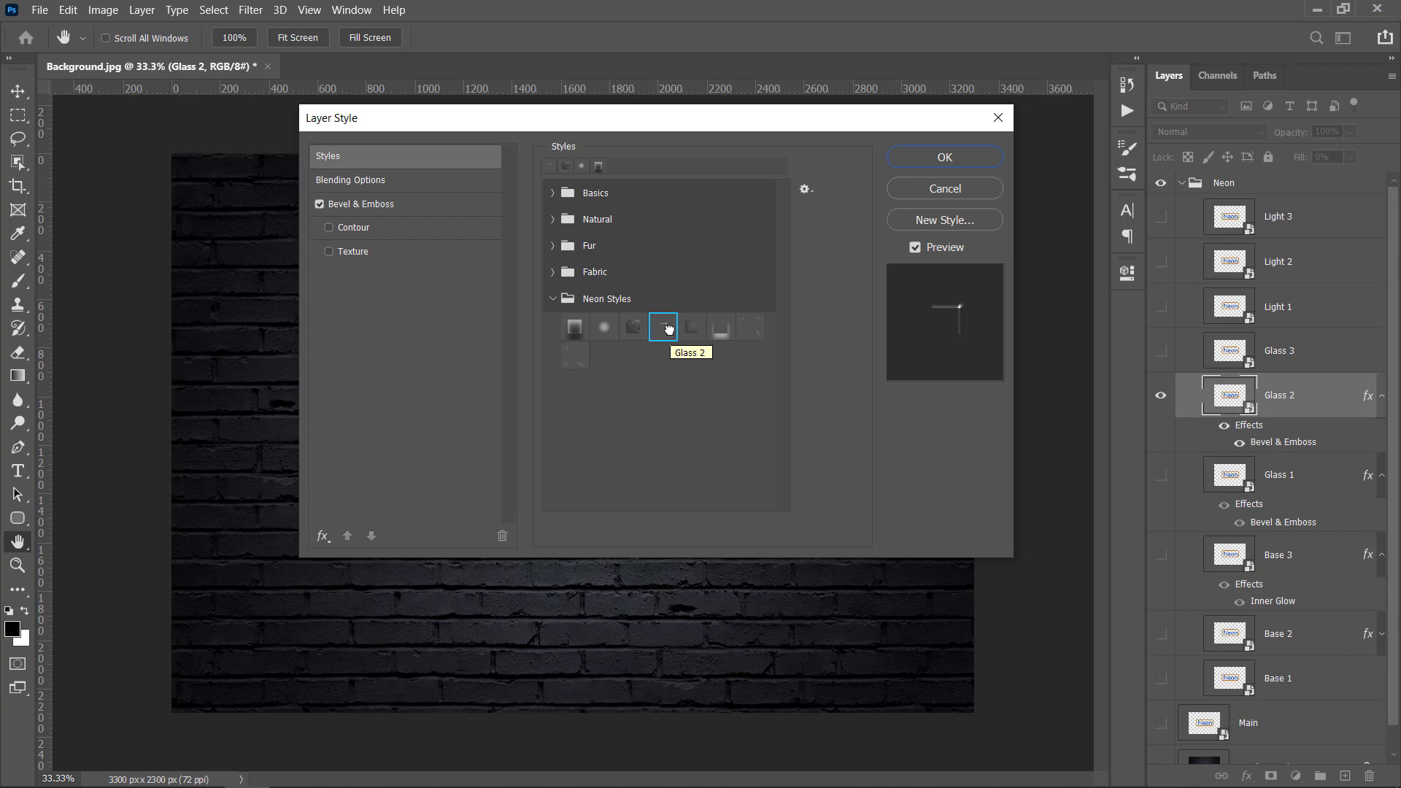
pyautogui.click(944, 157)
# Step: Show Glass 3 and apply its matching Neon Styles preset
pyautogui.click(1161, 395)
pyautogui.click(1160, 350)
pyautogui.doubleClick(1190, 356)
pyautogui.click(429, 156)
pyautogui.click(553, 299)
pyautogui.click(692, 328)
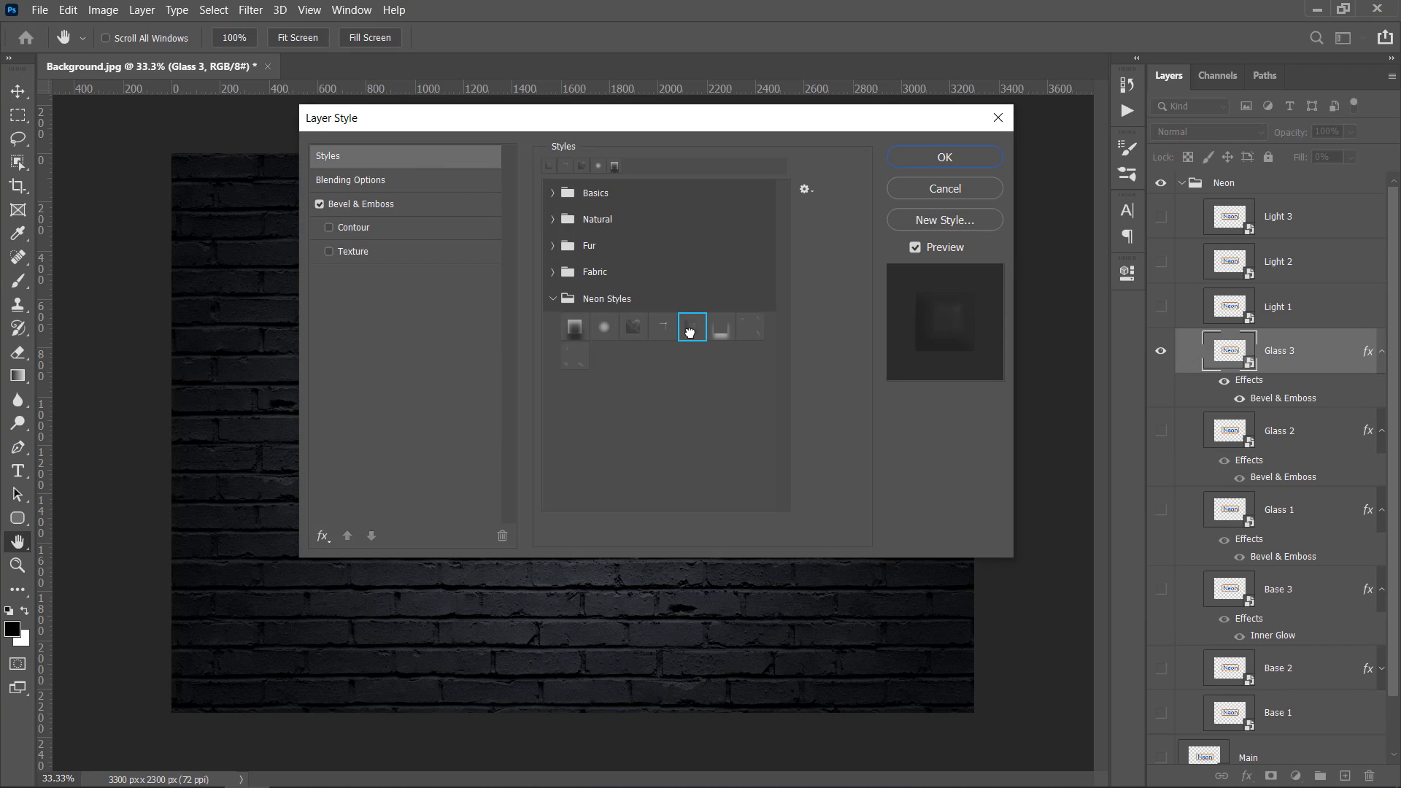
pyautogui.click(945, 157)
# Step: Show Light 1 and apply its matching Neon Styles preset
pyautogui.click(1160, 351)
pyautogui.click(1161, 307)
pyautogui.doubleClick(1190, 312)
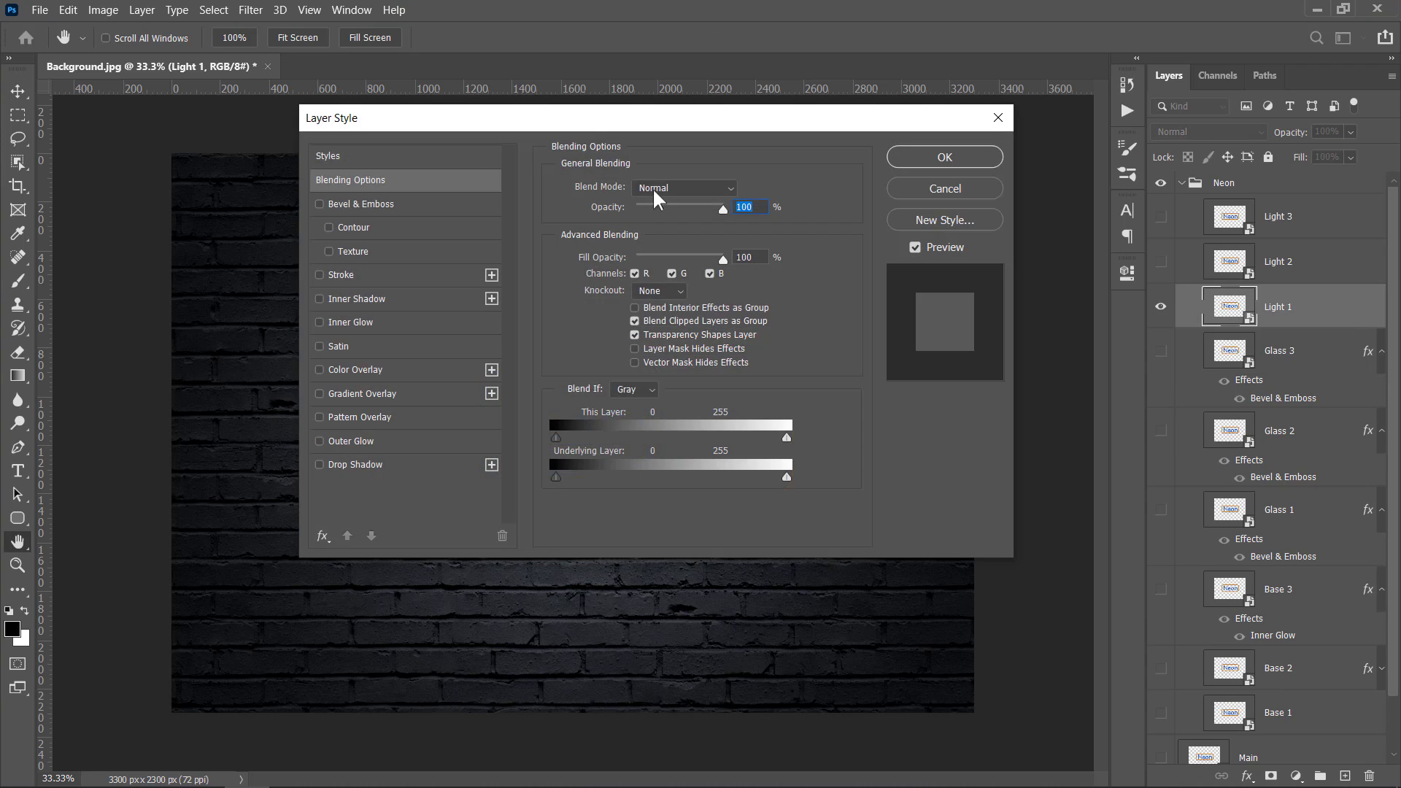
pyautogui.click(474, 155)
pyautogui.click(554, 298)
pyautogui.click(721, 328)
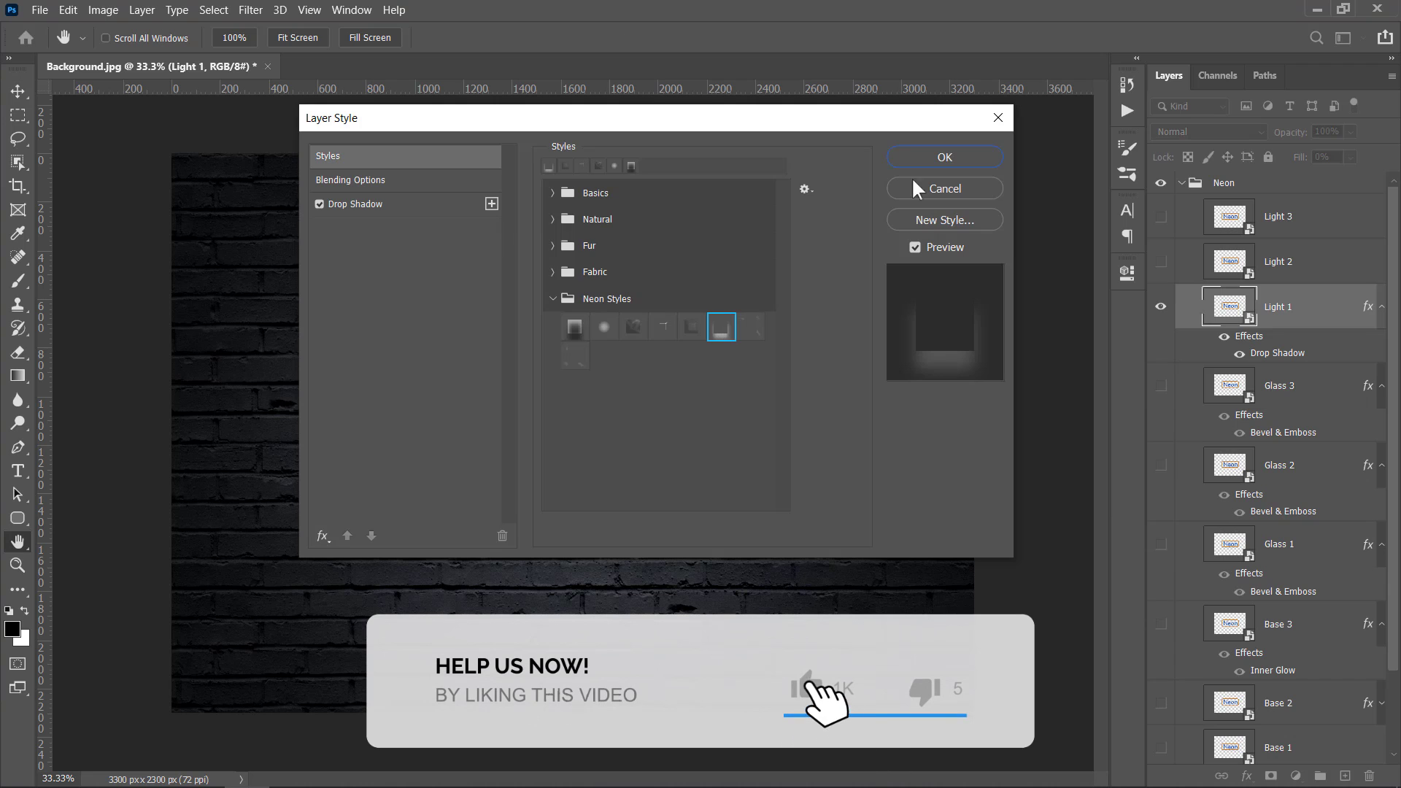
pyautogui.click(944, 157)
# Step: Show Light 2 and apply its matching Neon Styles preset
pyautogui.click(1160, 307)
pyautogui.click(1161, 262)
pyautogui.doubleClick(1190, 267)
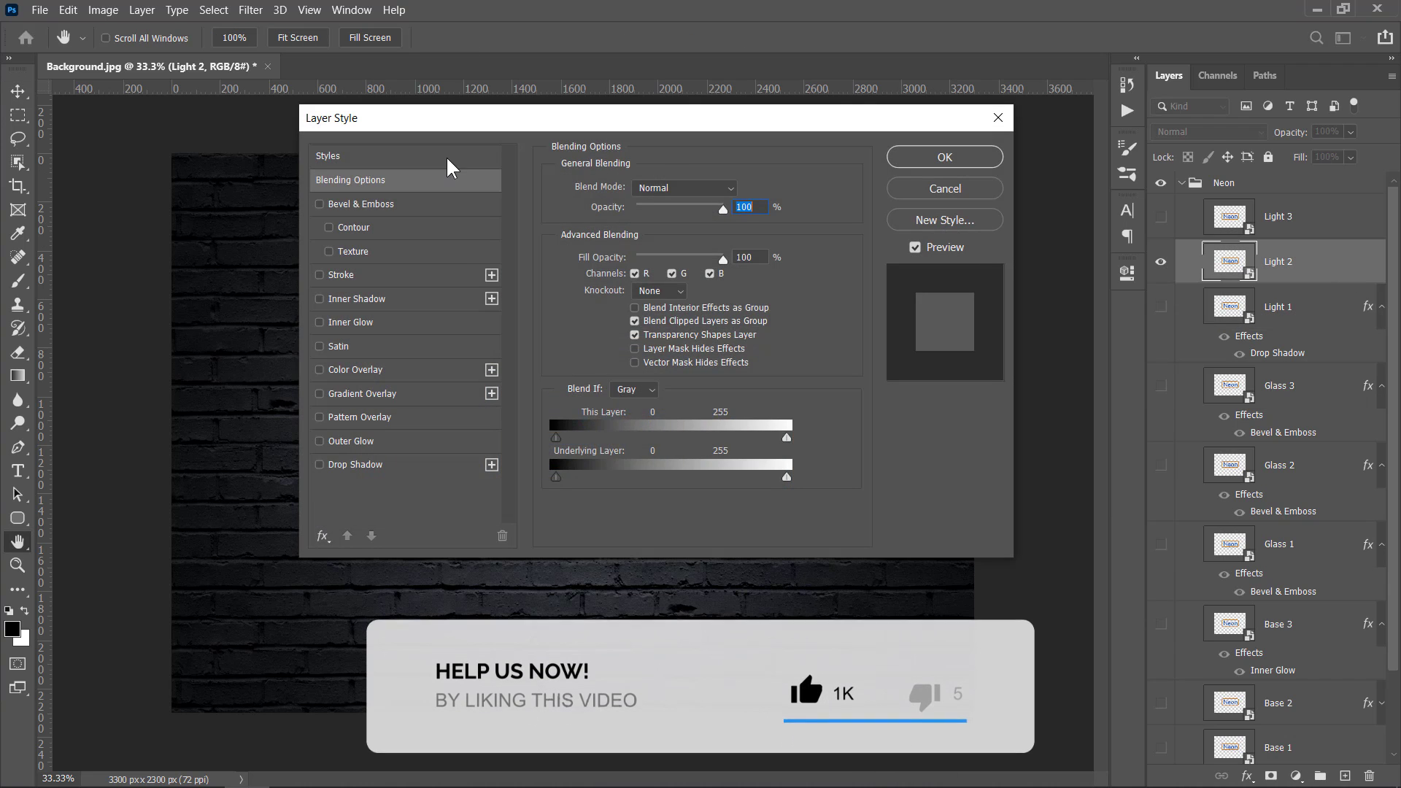
pyautogui.click(448, 162)
pyautogui.click(553, 298)
pyautogui.click(750, 326)
pyautogui.click(944, 157)
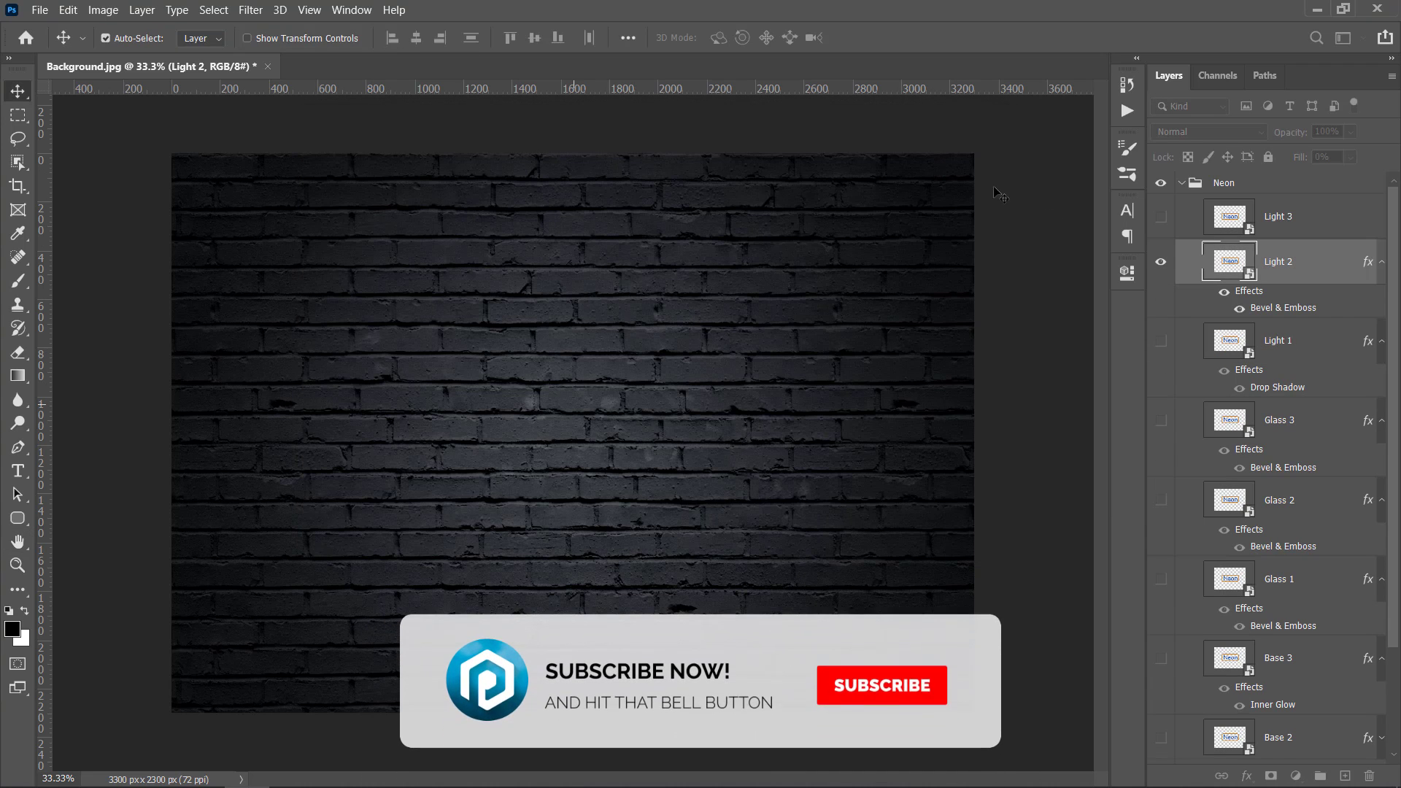
# Step: Show Light 3 and apply its matching Neon Styles preset
pyautogui.click(1160, 261)
pyautogui.click(1161, 216)
pyautogui.doubleClick(1190, 219)
pyautogui.click(329, 155)
pyautogui.click(554, 299)
pyautogui.click(576, 356)
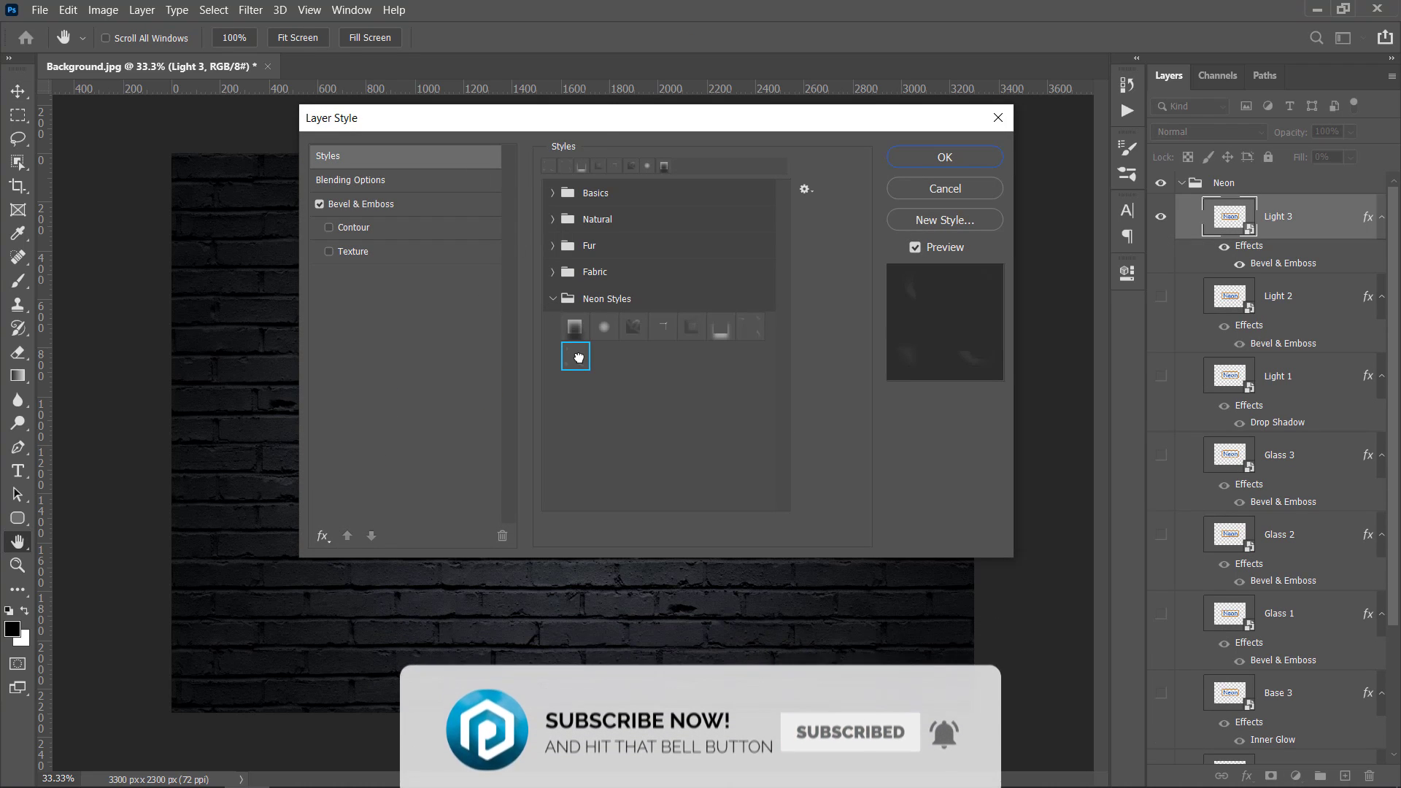
pyautogui.click(939, 162)
# Step: Turn on all nine Neon-group layers to reveal the blue Neon sign, then collapse the group
pyautogui.scroll(-3, 1347, 697)
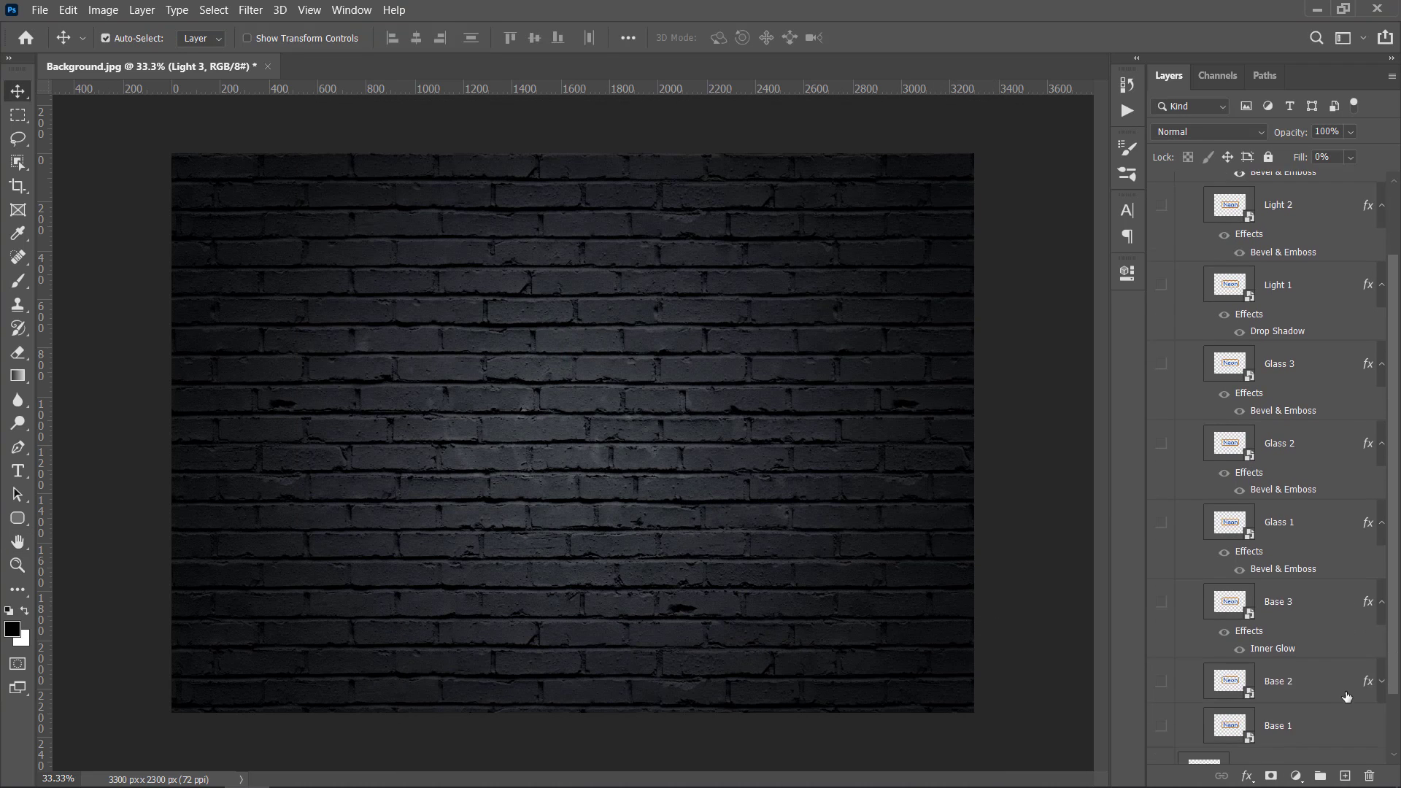
pyautogui.scroll(3, 1347, 697)
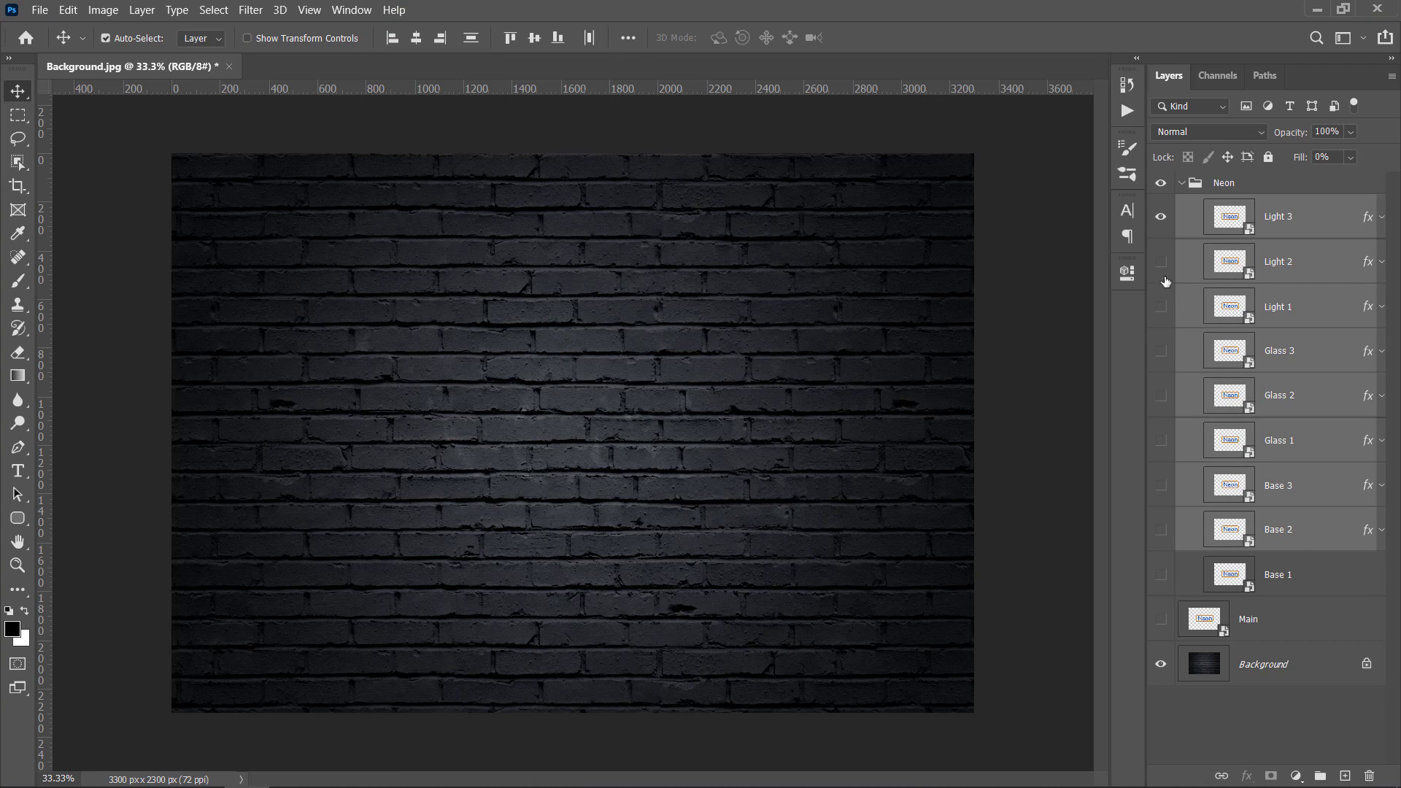
pyautogui.moveTo(1162, 264); pyautogui.dragTo(1163, 572)
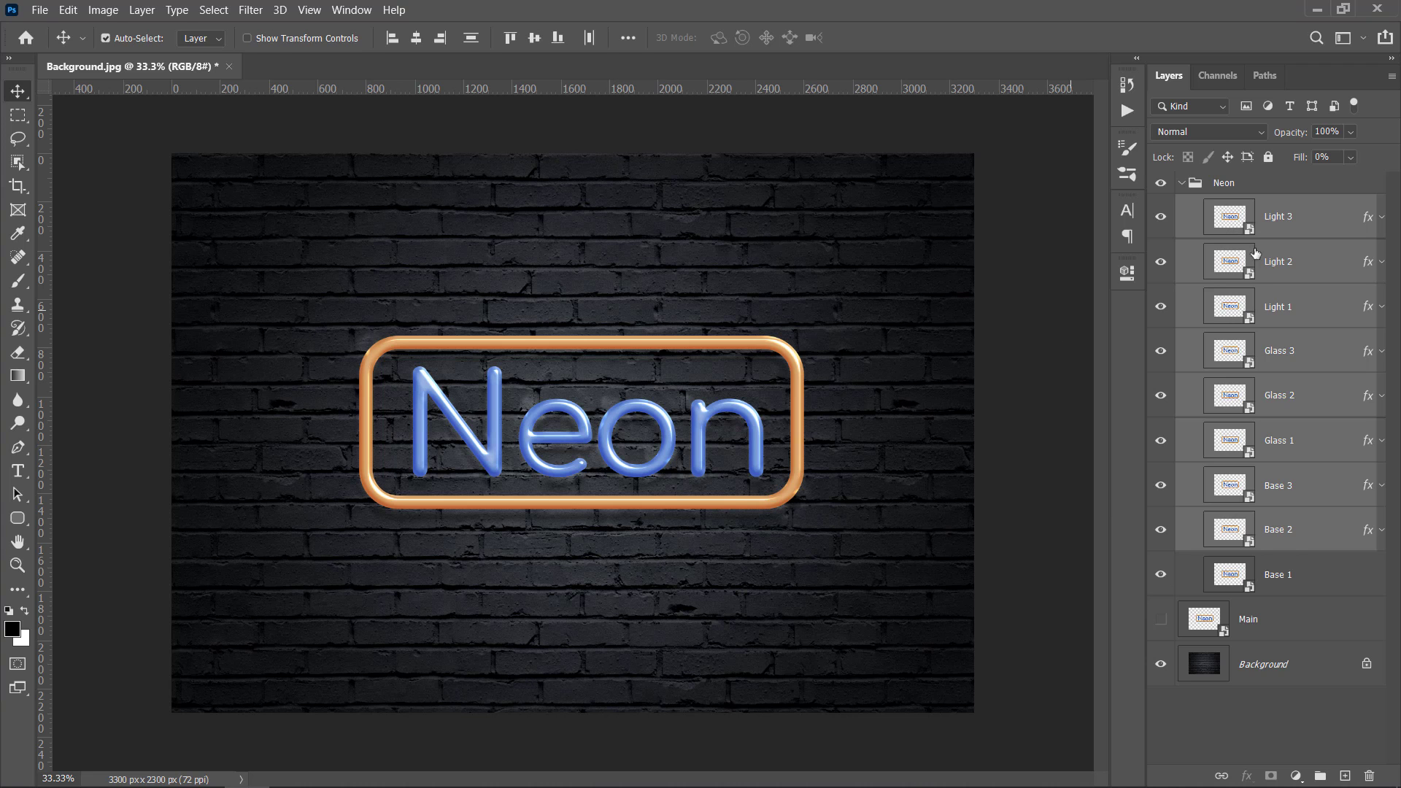
pyautogui.click(1329, 223)
pyautogui.click(1183, 184)
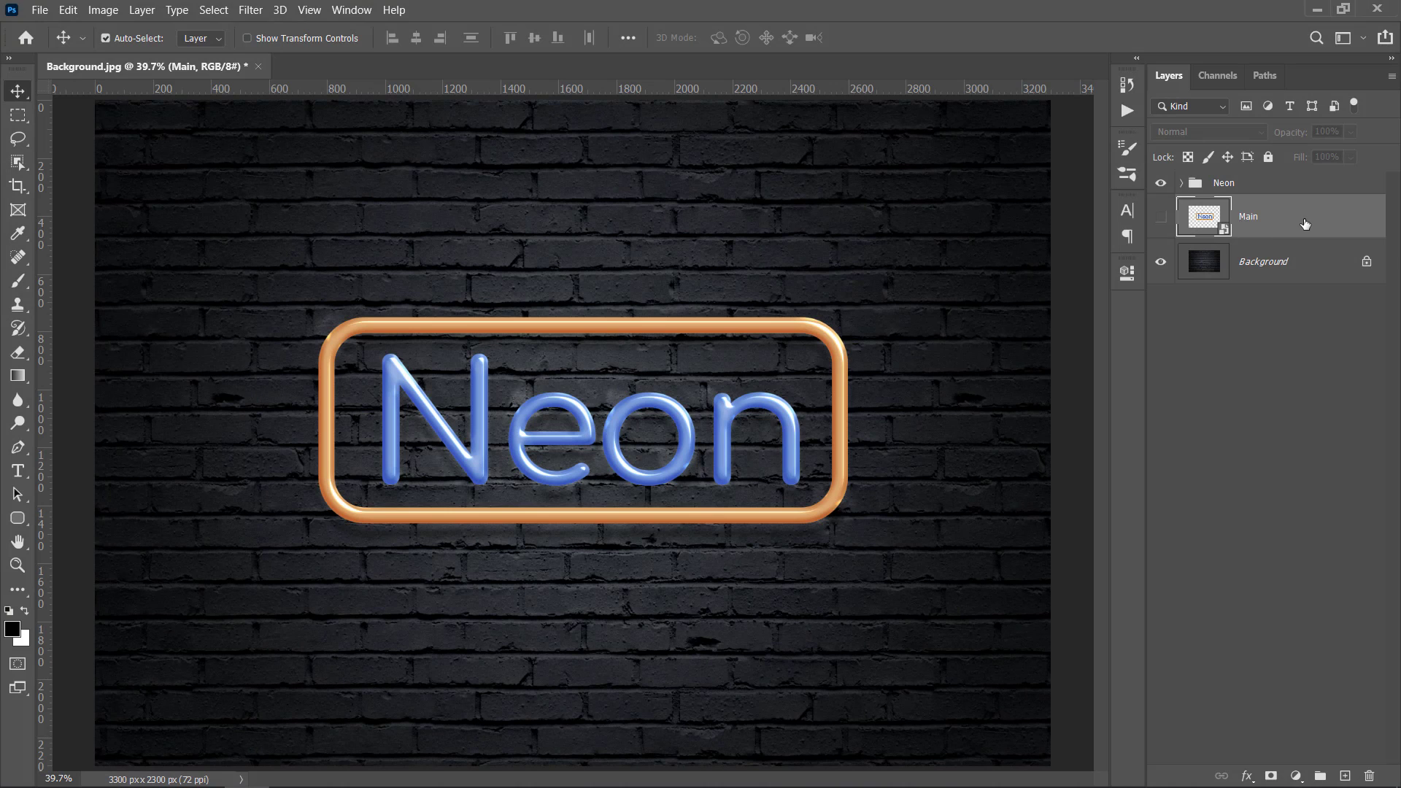
# Step: Duplicate the Main layer, show the copy, and give it a 20-pixel Gaussian Blur
pyautogui.hotkey('ctrl', 'j')
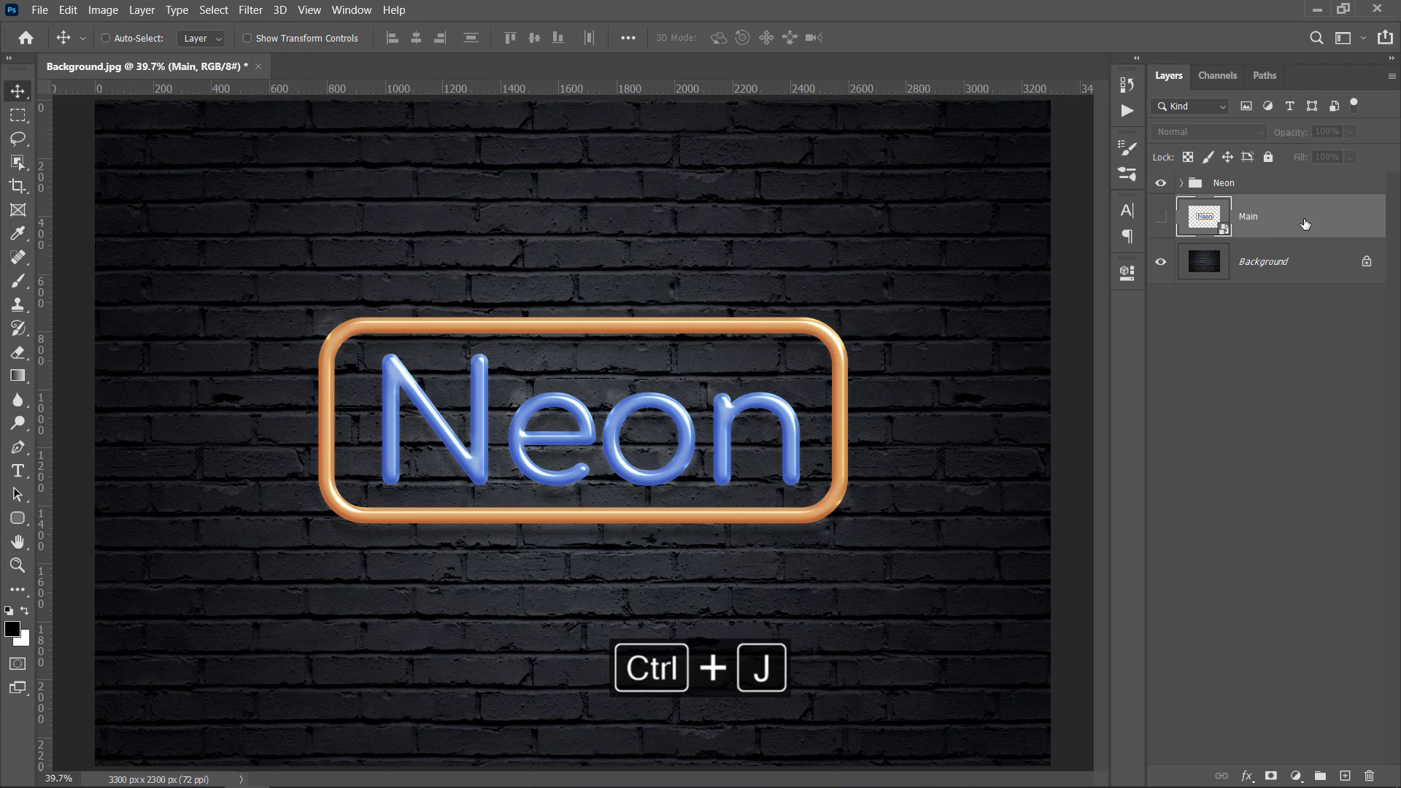
pyautogui.click(1160, 217)
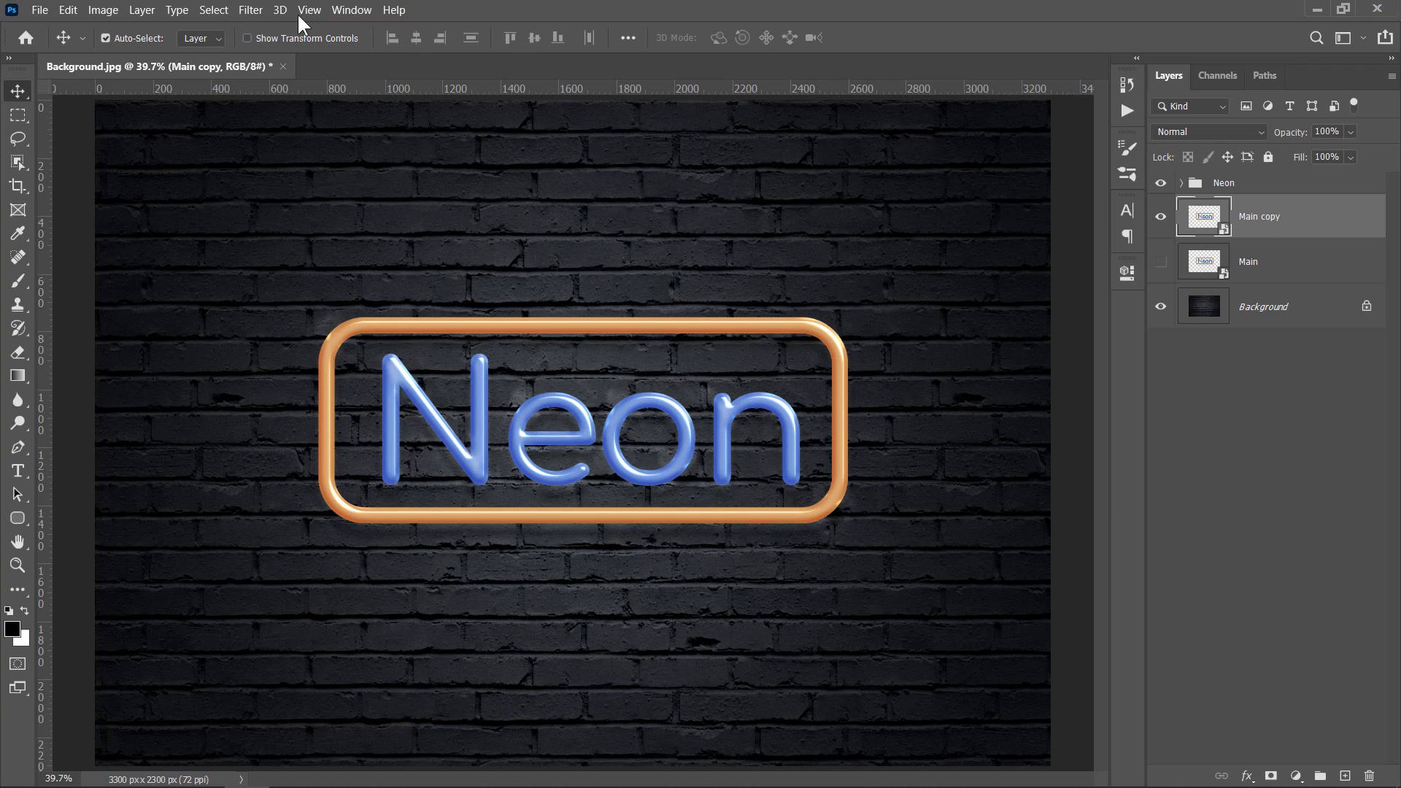
pyautogui.click(251, 10)
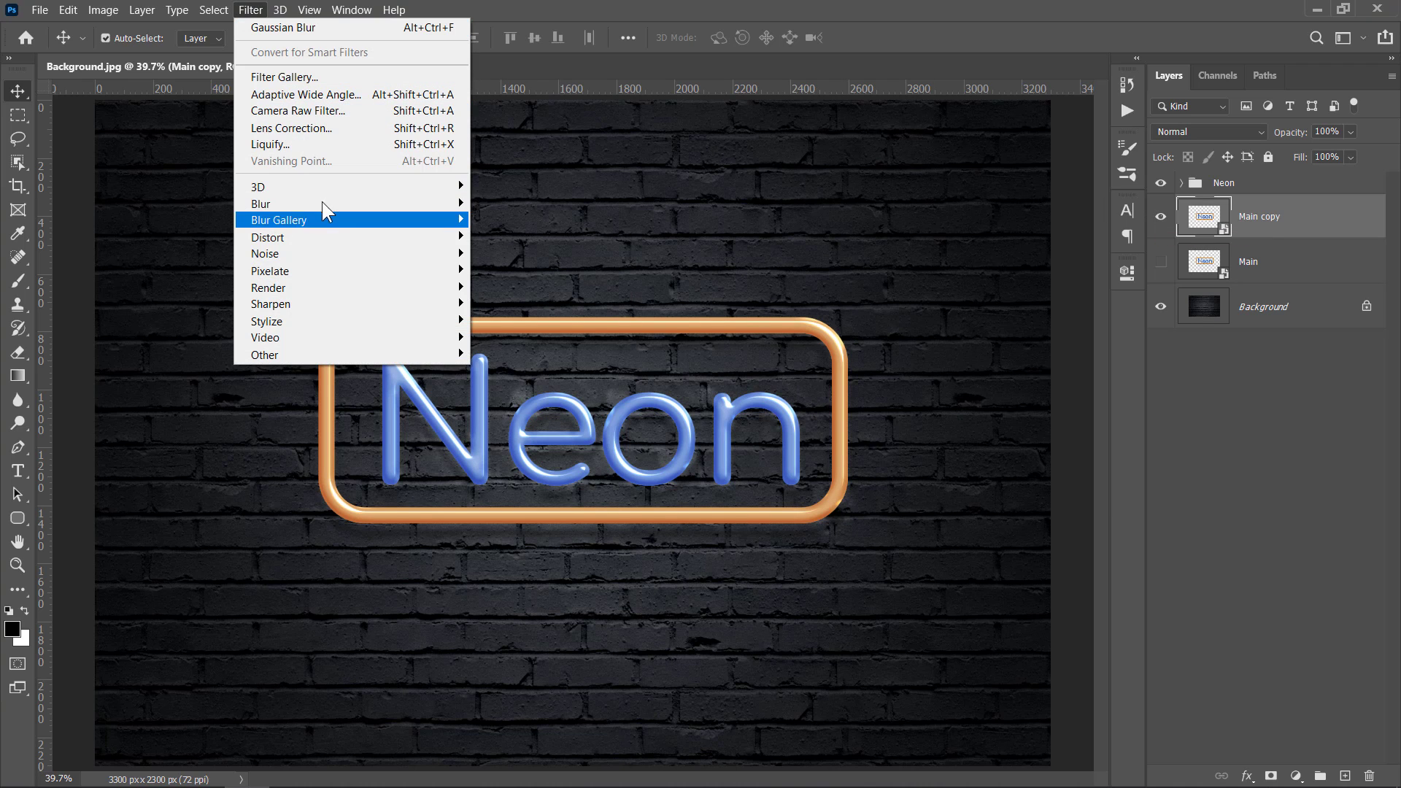
pyautogui.moveTo(409, 206)
pyautogui.click(515, 271)
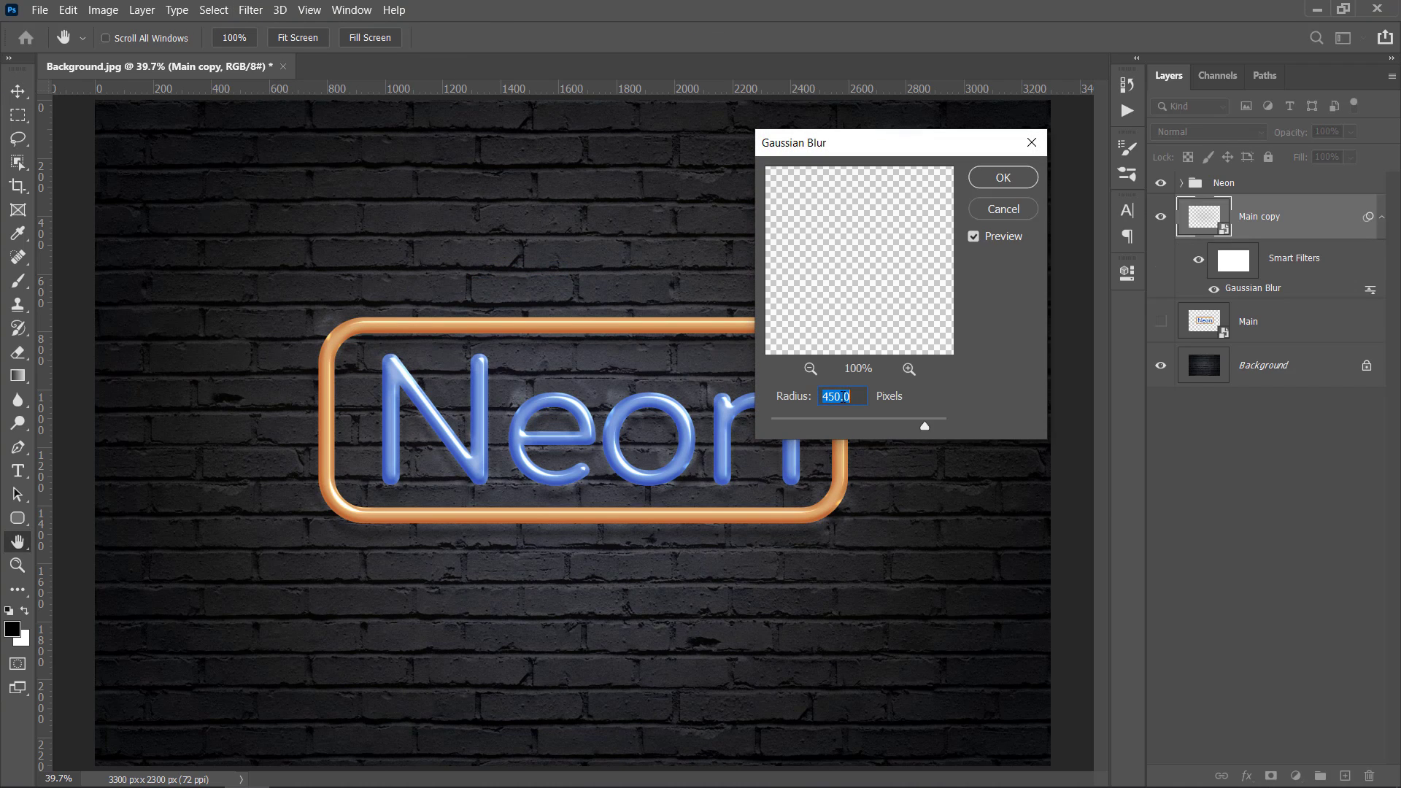
pyautogui.write('20')
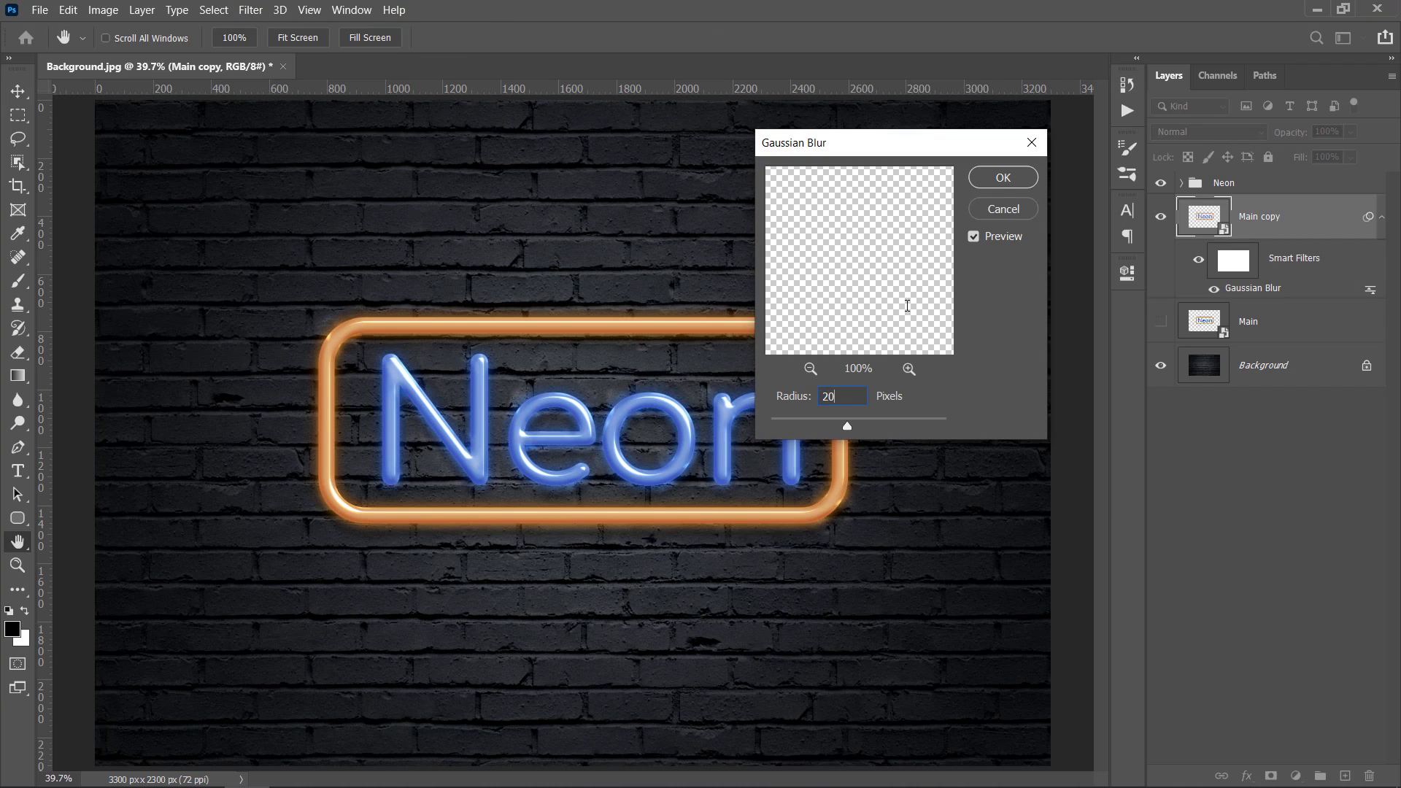
pyautogui.click(1001, 179)
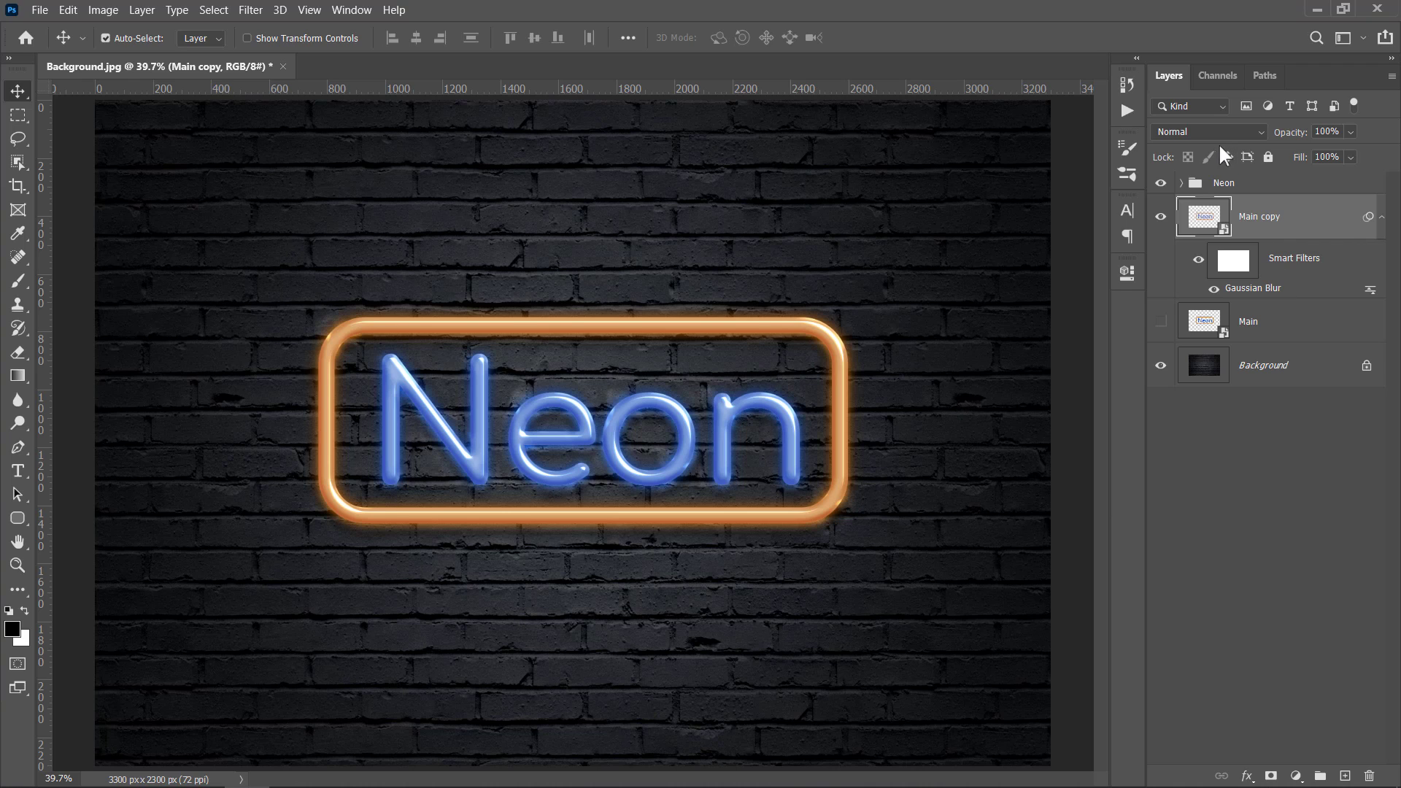
# Step: Duplicate the blurred layer into six copies and group them as 'Glow'
pyautogui.click(1381, 219)
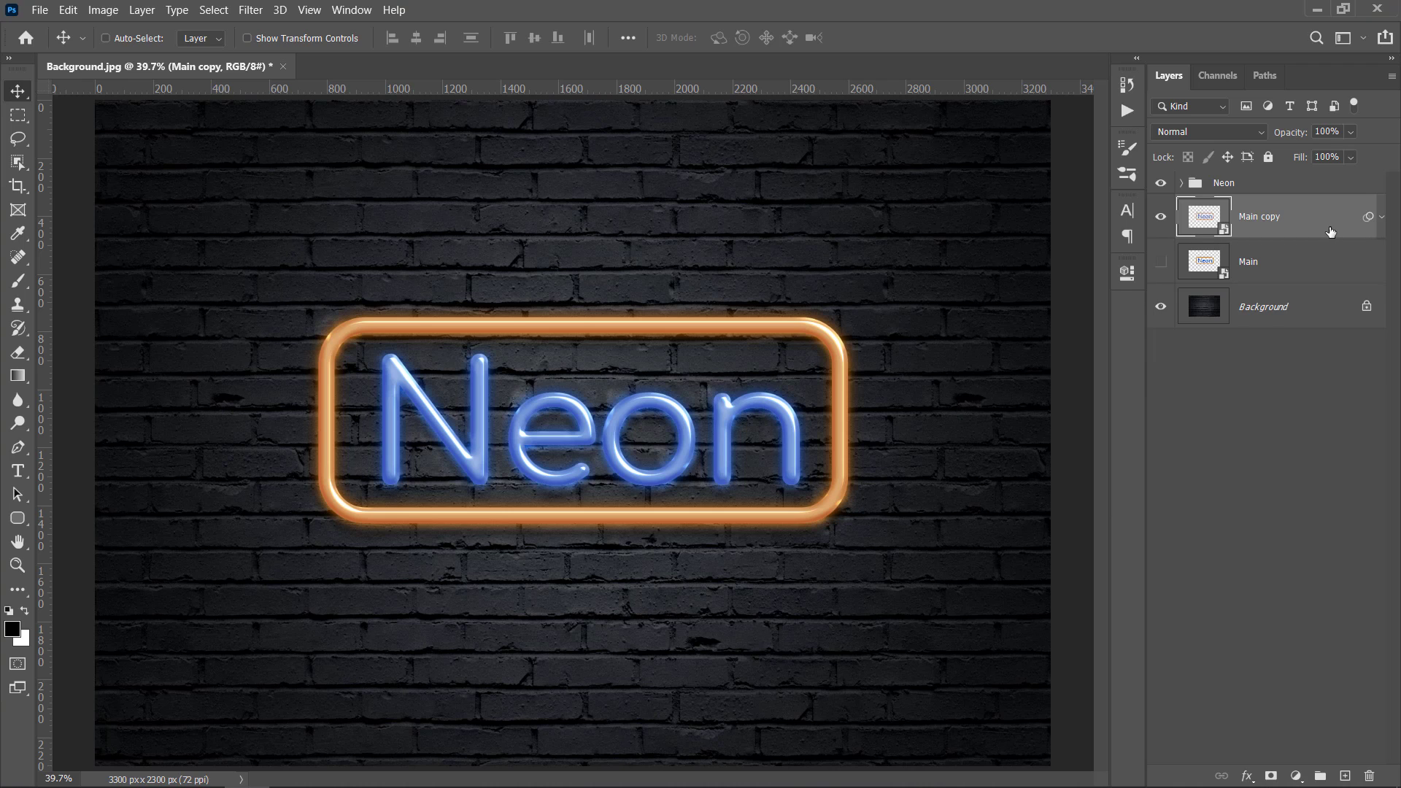
pyautogui.hotkey('ctrl', 'j')
pyautogui.hotkey('ctrl', 'j')
pyautogui.hotkey('ctrl', 'j')
pyautogui.hotkey('ctrl', 'j')
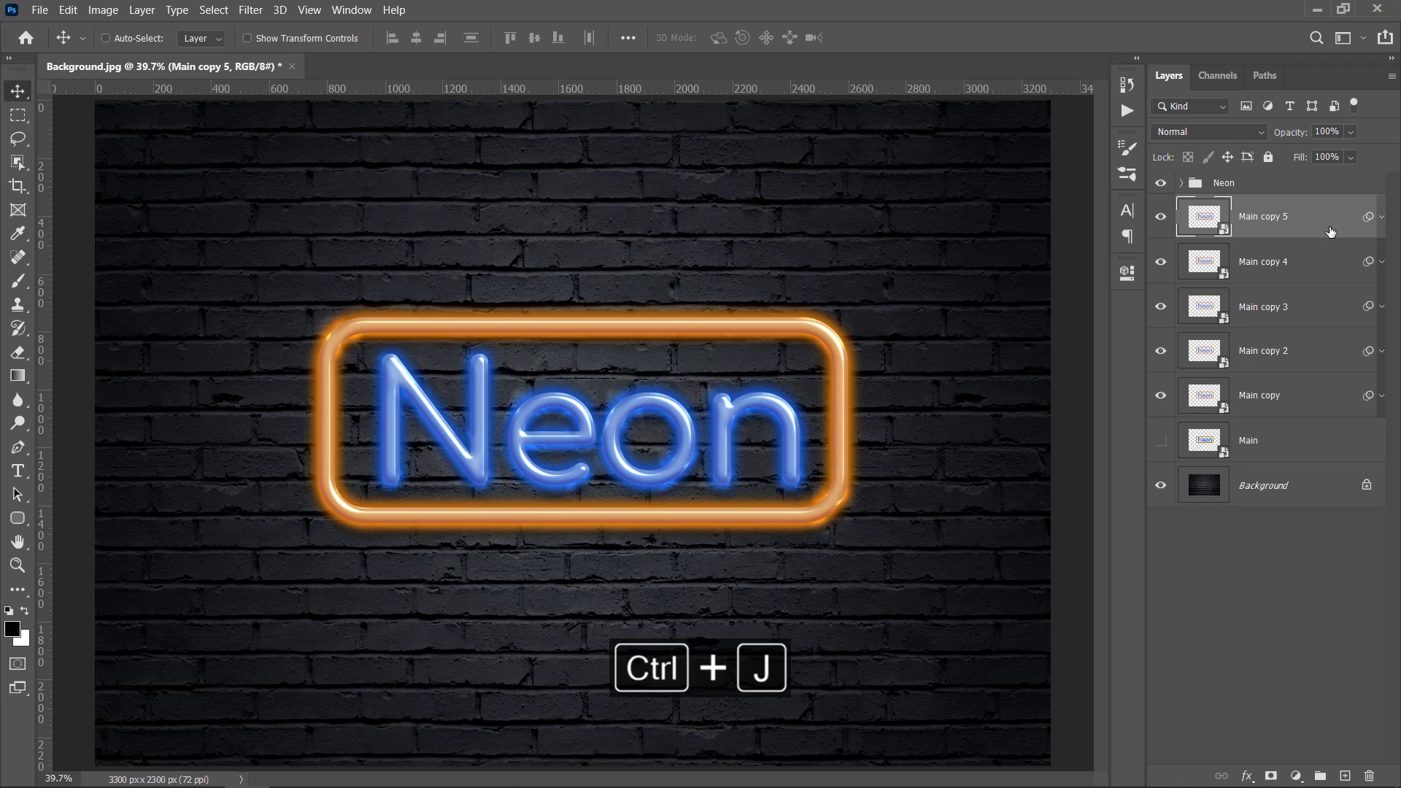
pyautogui.hotkey('ctrl', 'j')
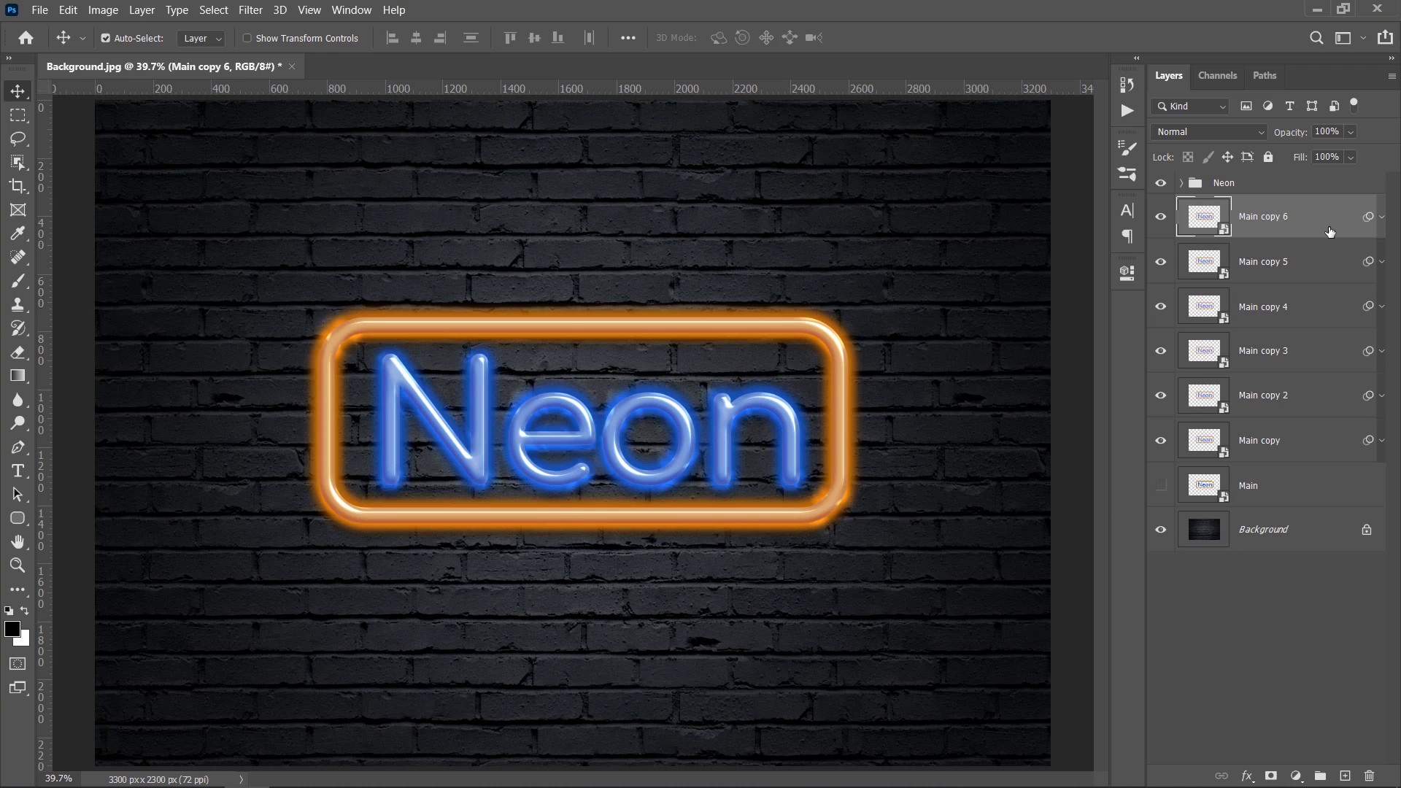
pyautogui.keyDown('shift'); pyautogui.click(1316, 443); pyautogui.keyUp('shift')
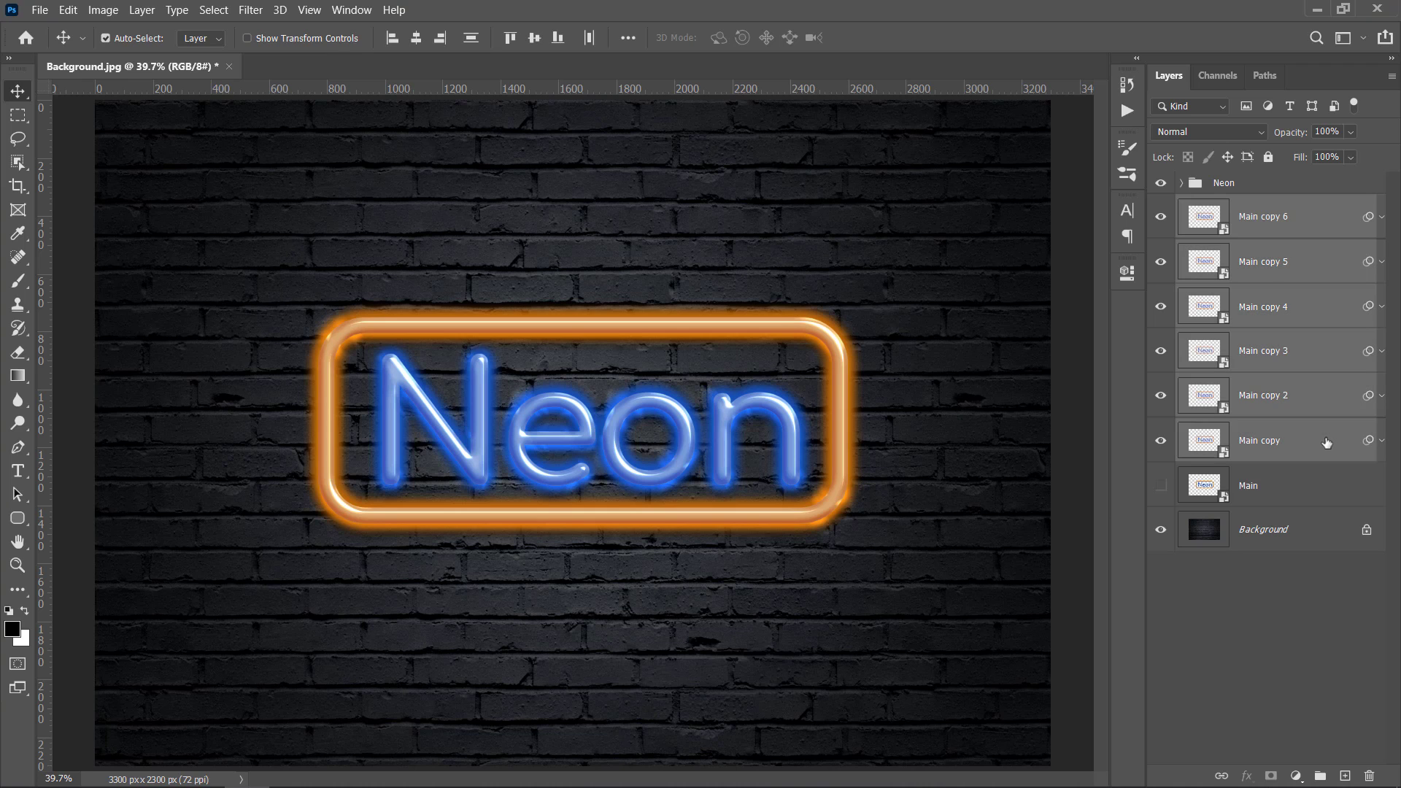
pyautogui.moveTo(1323, 442); pyautogui.dragTo(1321, 776)
pyautogui.doubleClick(1229, 207)
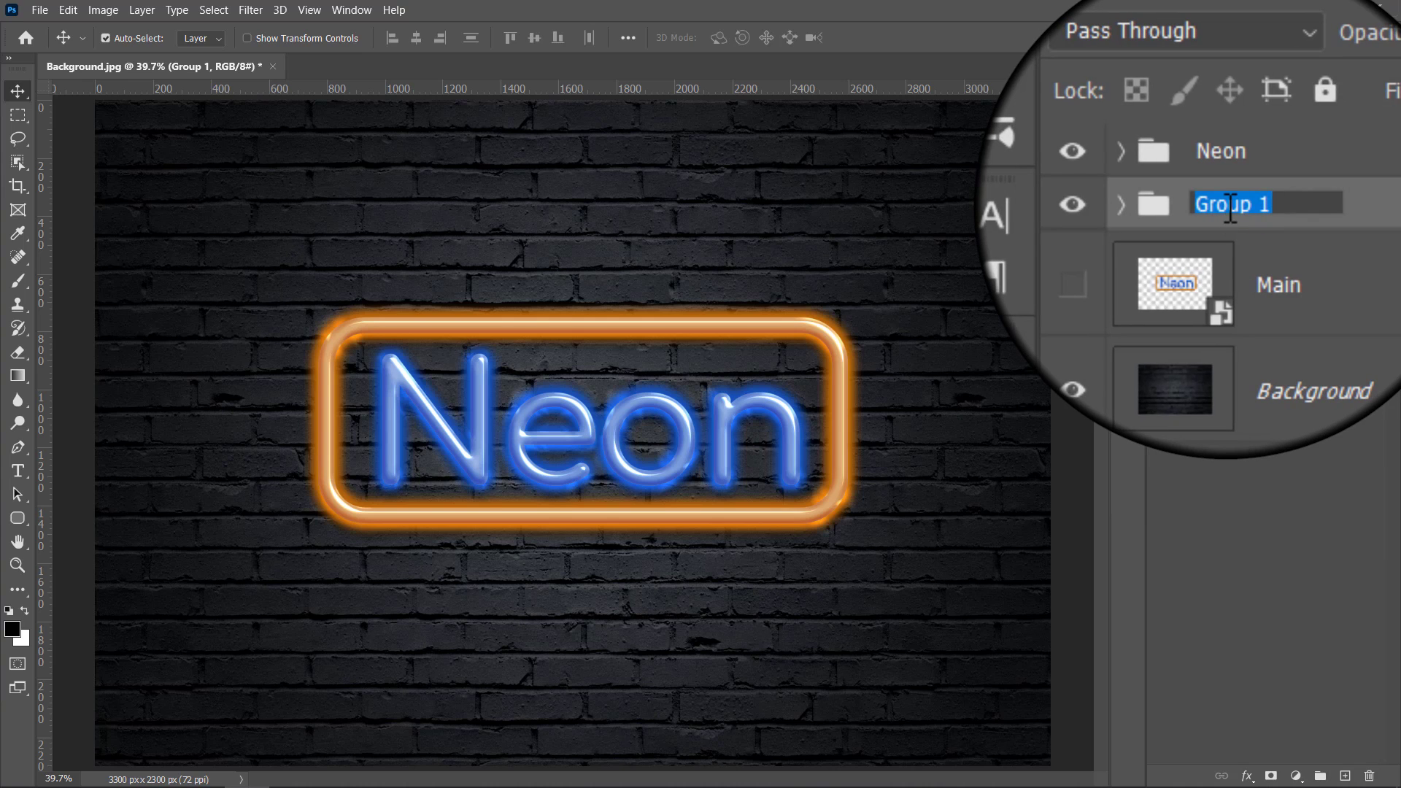
pyautogui.write('Glow')
pyautogui.press('Return')
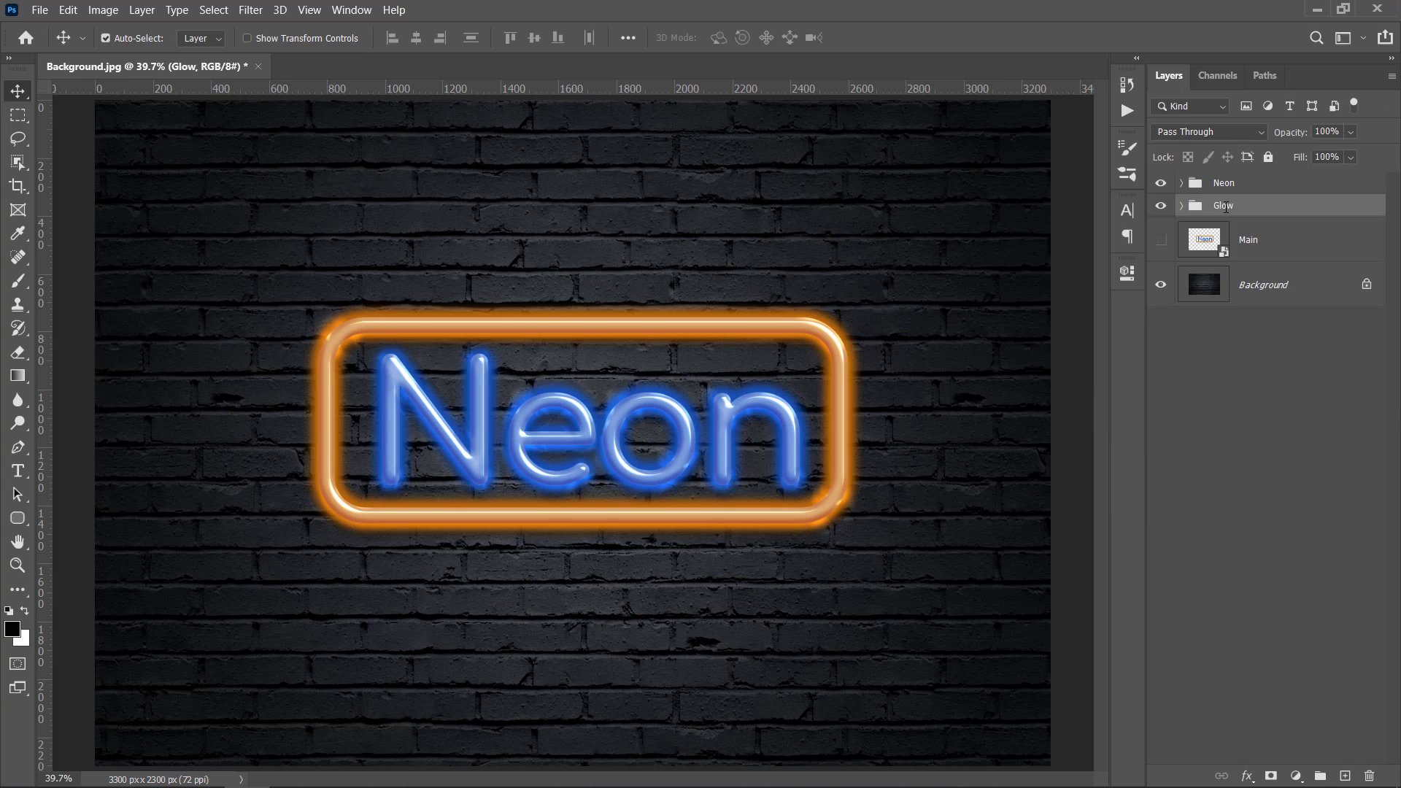
# Step: Hide the upper blurred copies in Glow, leaving only Main copy visible and selected
pyautogui.click(1183, 207)
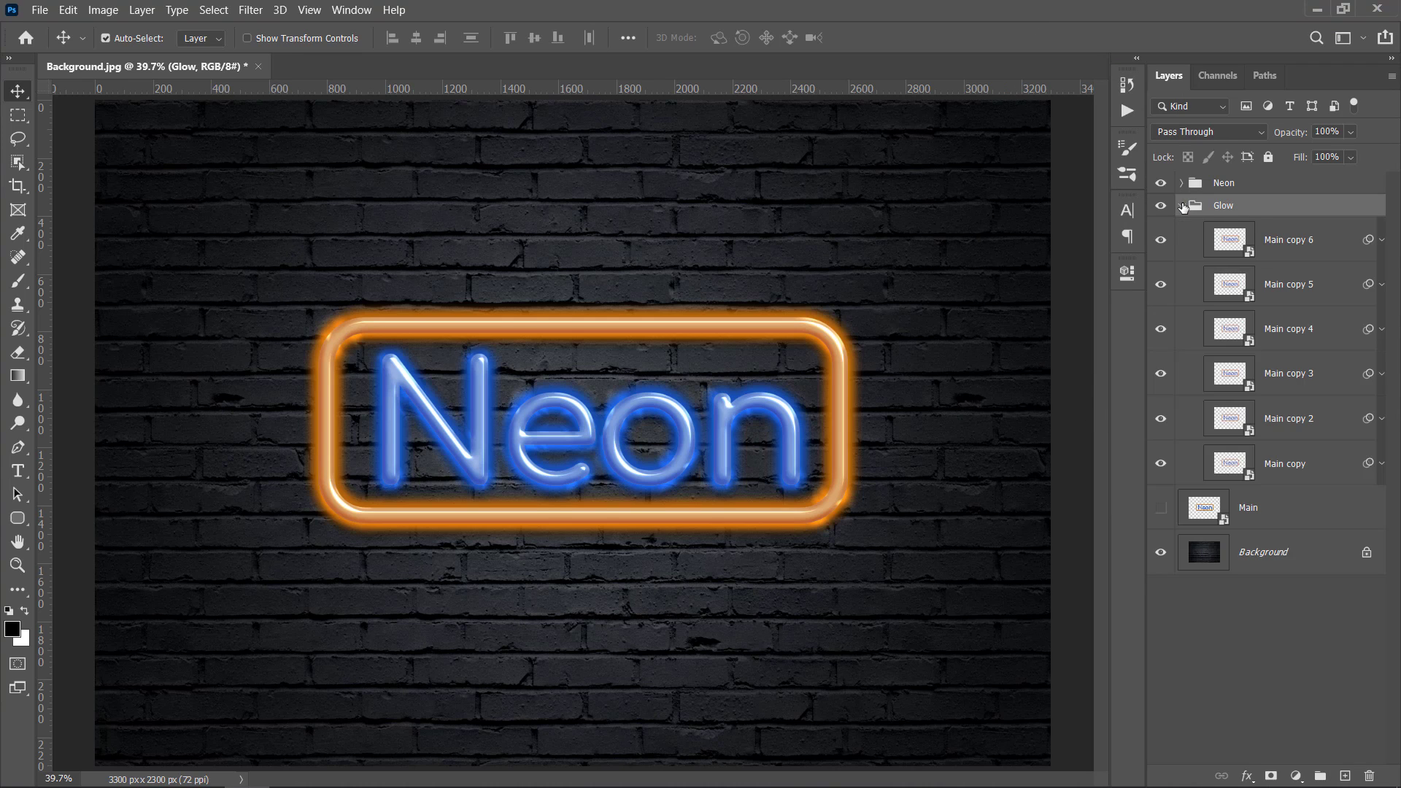
pyautogui.moveTo(1164, 245); pyautogui.dragTo(1191, 429)
pyautogui.click(1331, 467)
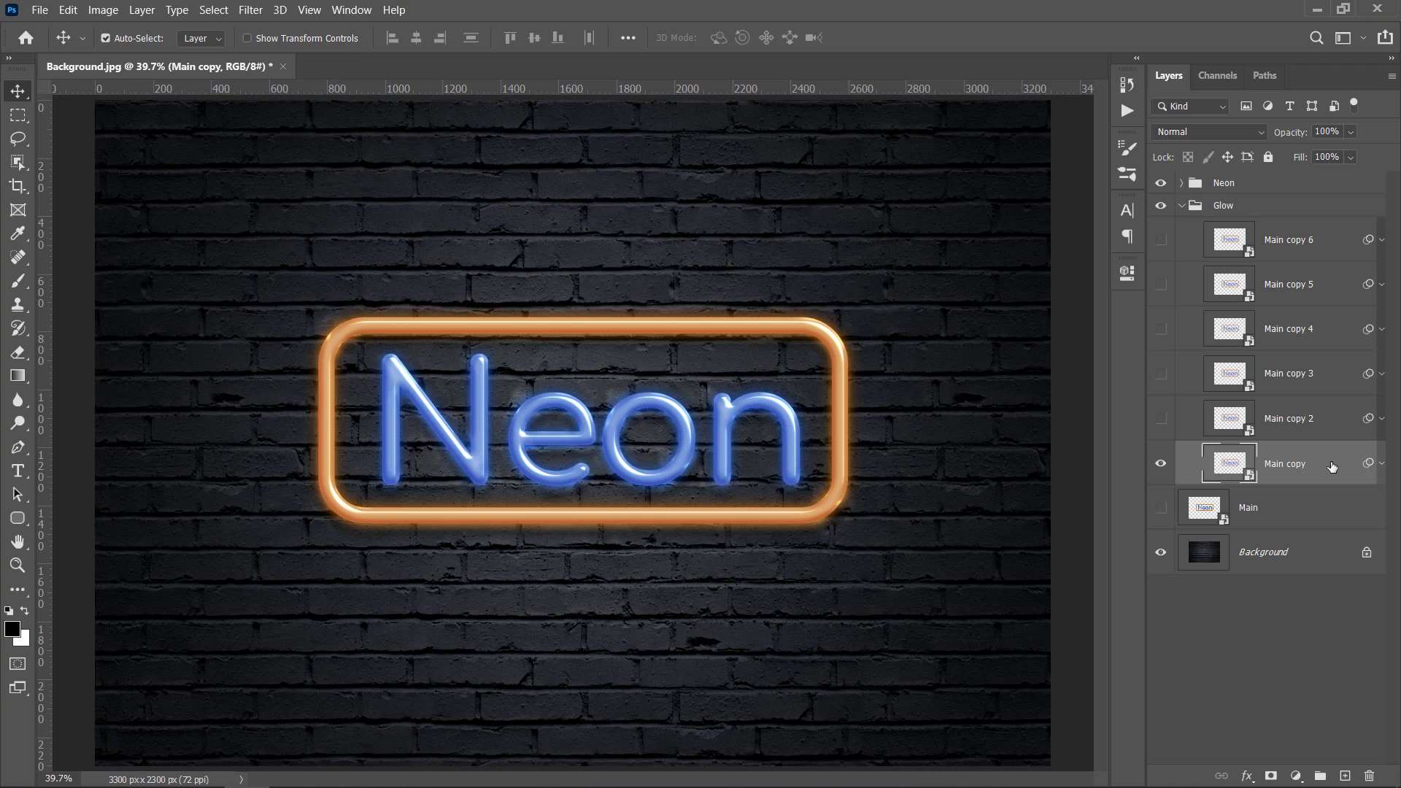
# Step: Set the Main copy layer to Color blend mode, entering a value of 5
pyautogui.click(1192, 133)
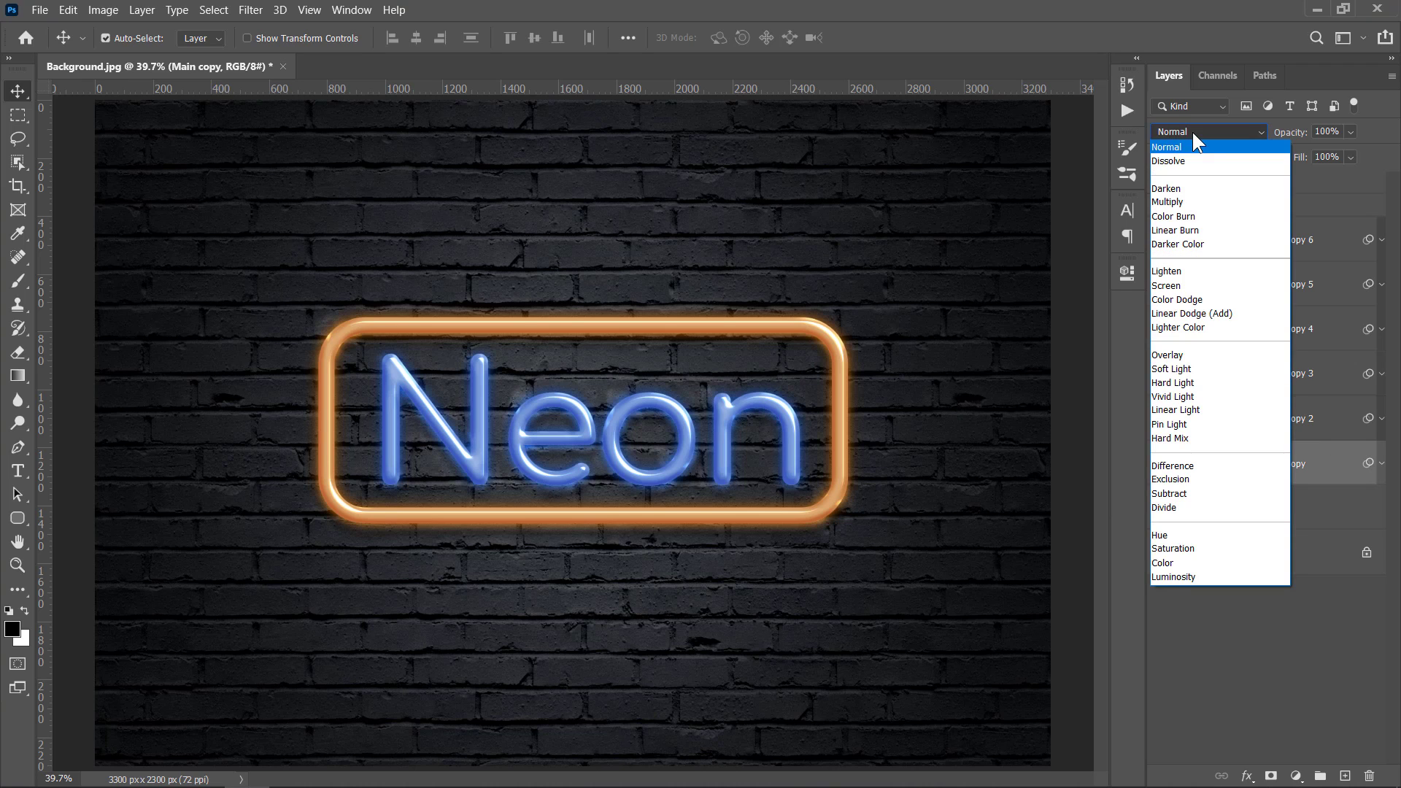
pyautogui.click(1206, 562)
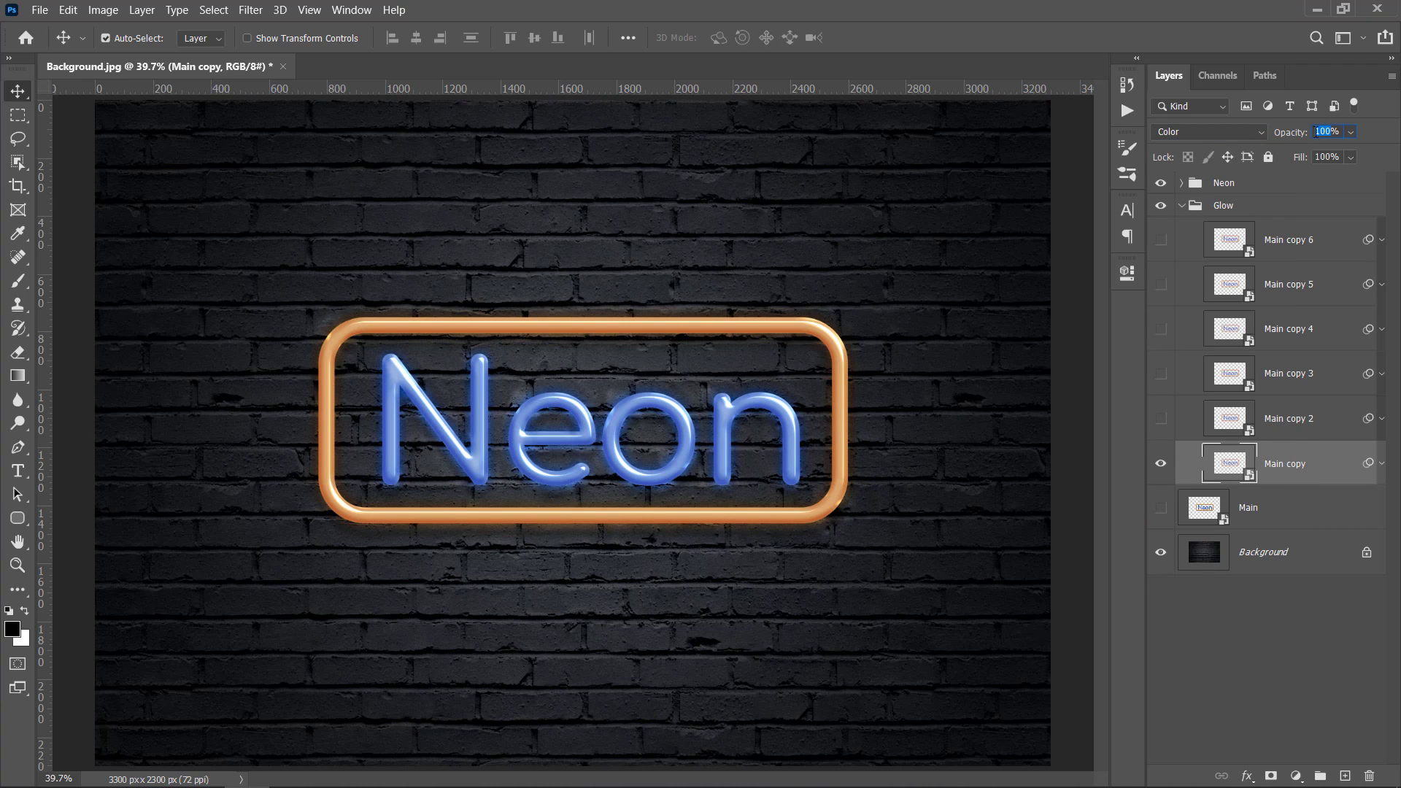
pyautogui.write('5')
# Step: Show Main copy 2, re-blur it to 120 pixels, and set it to Screen blending
pyautogui.click(1336, 416)
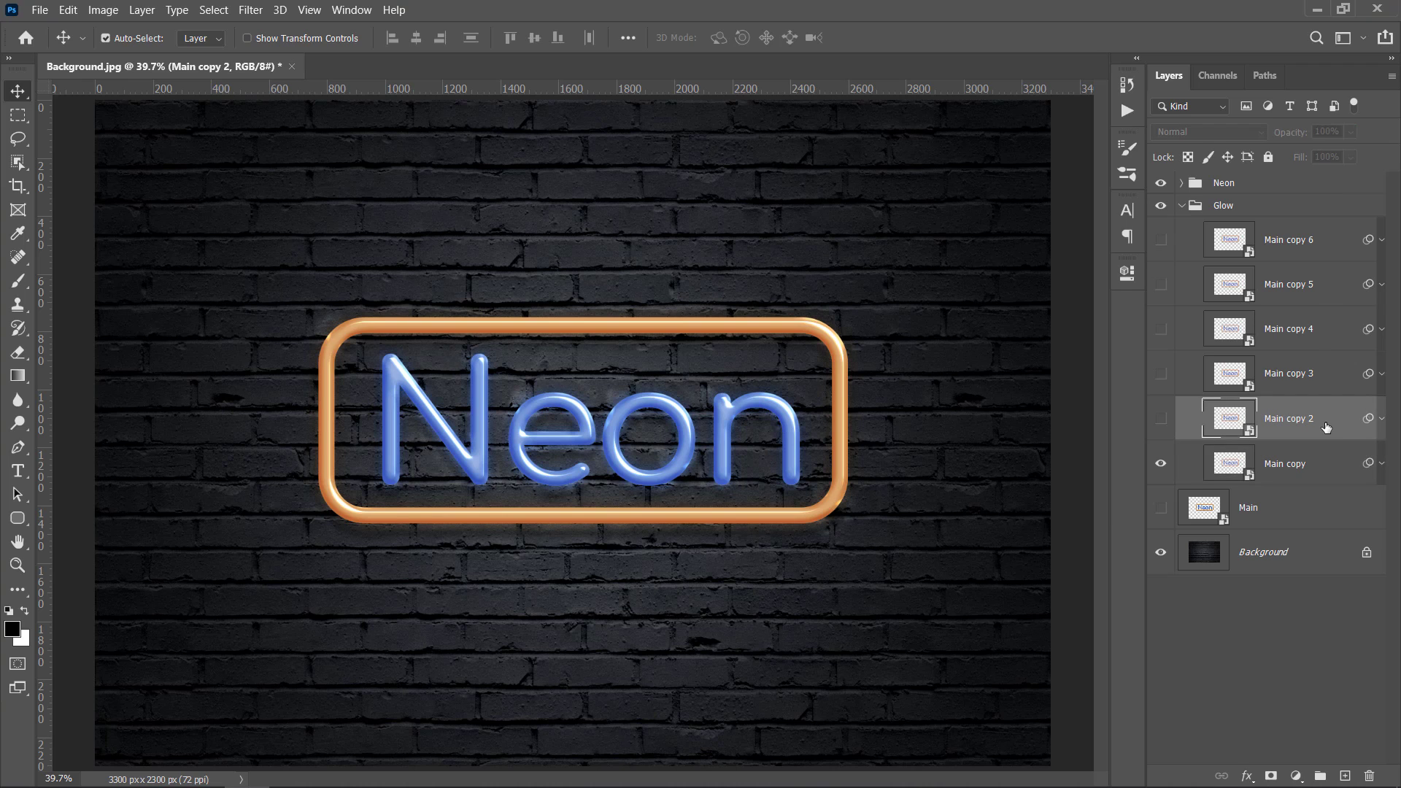
pyautogui.click(1161, 418)
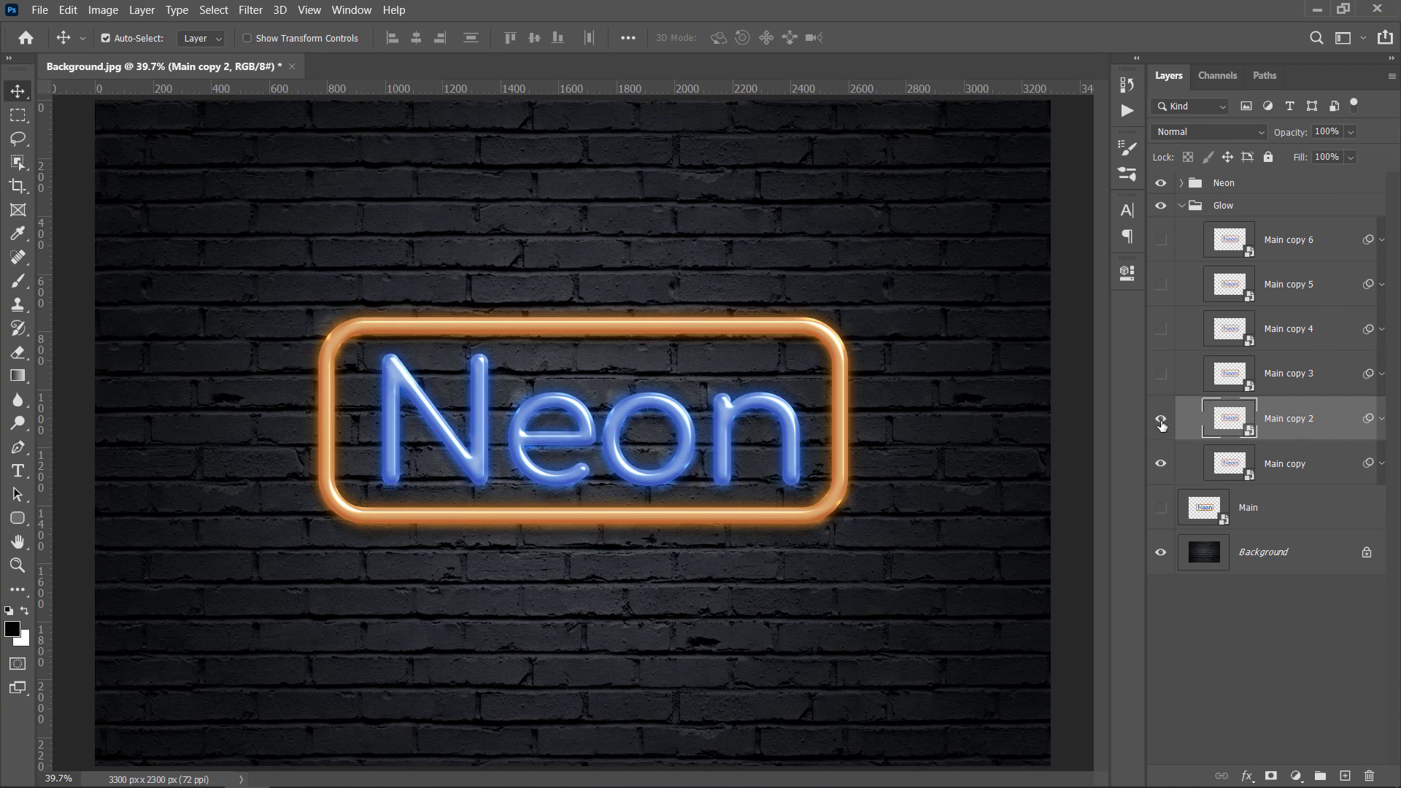
pyautogui.click(1382, 418)
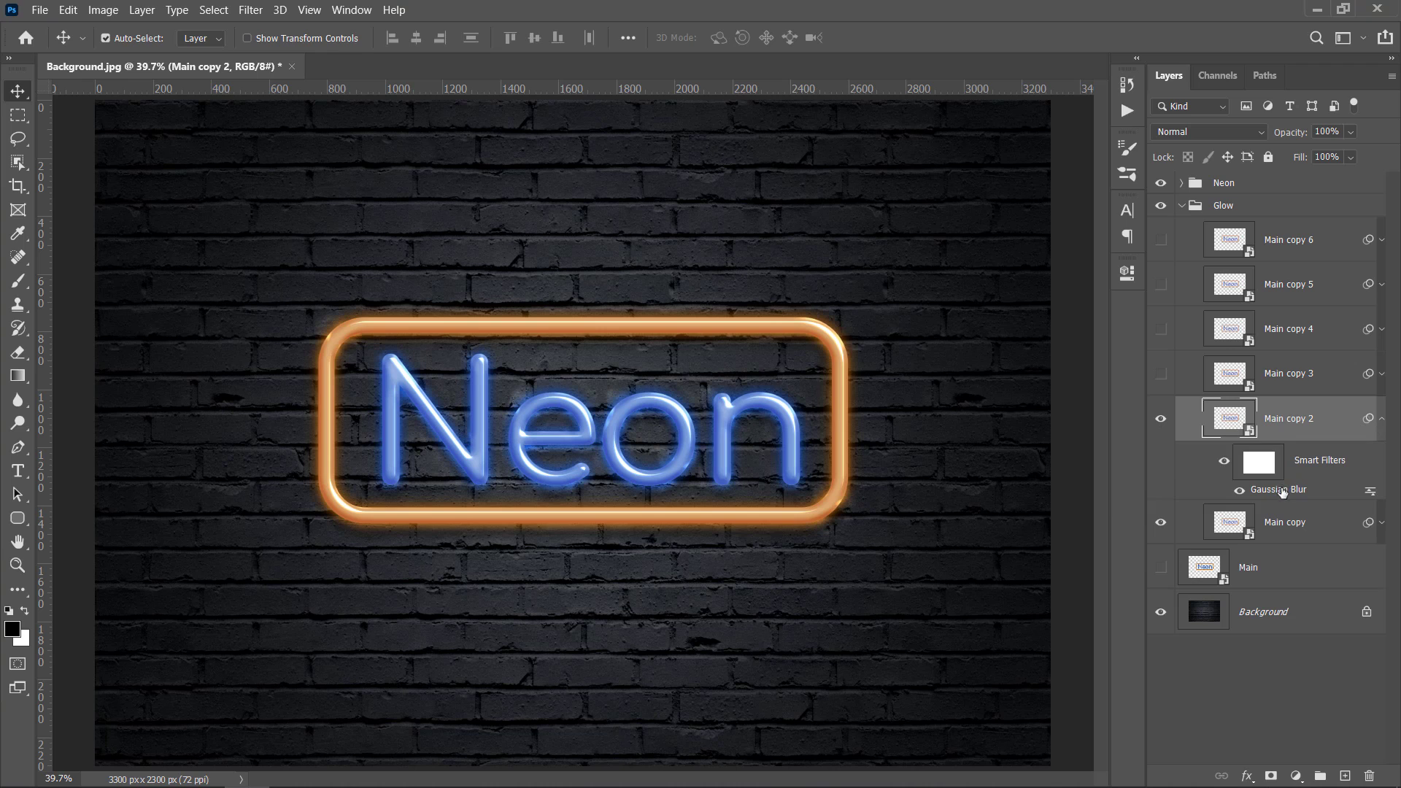
pyautogui.doubleClick(1279, 490)
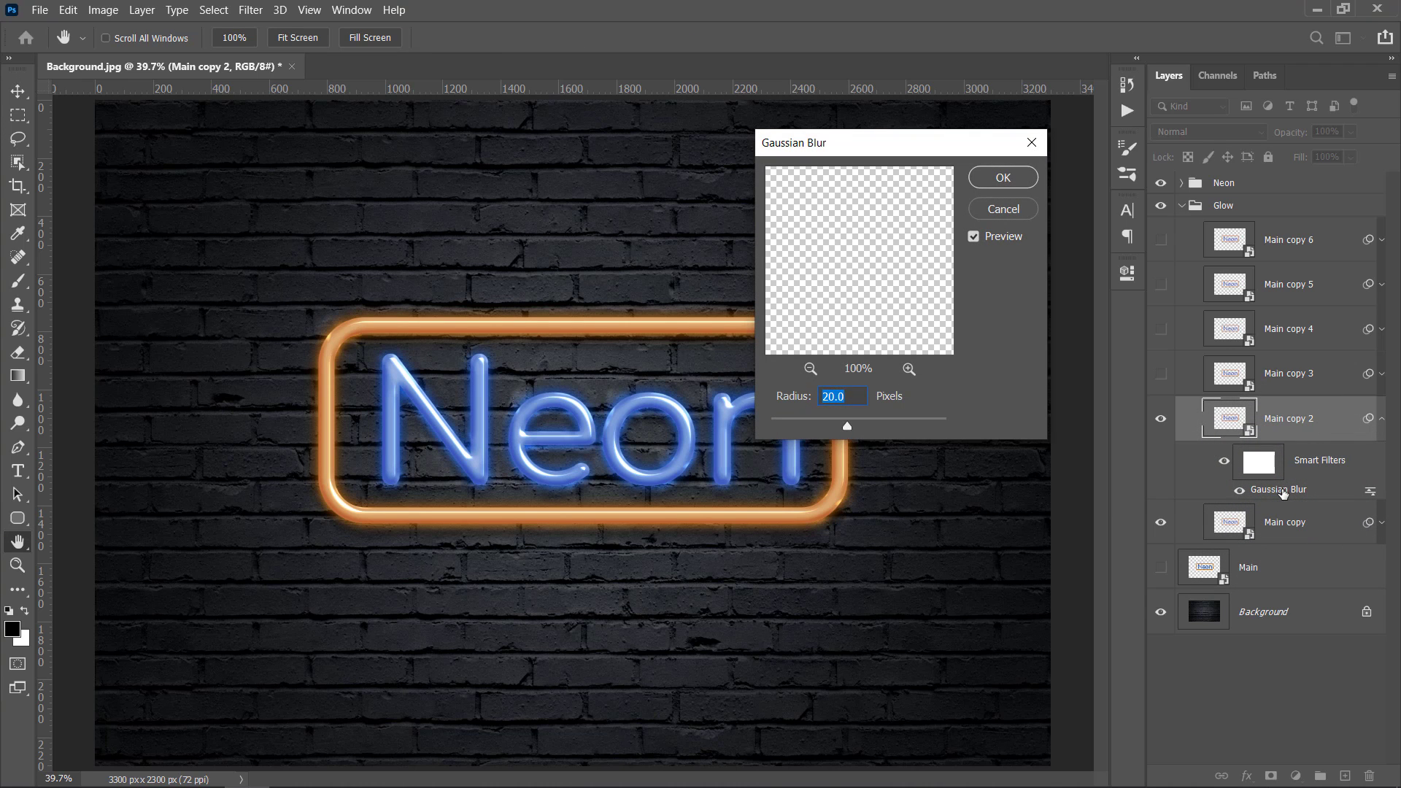
pyautogui.write('120')
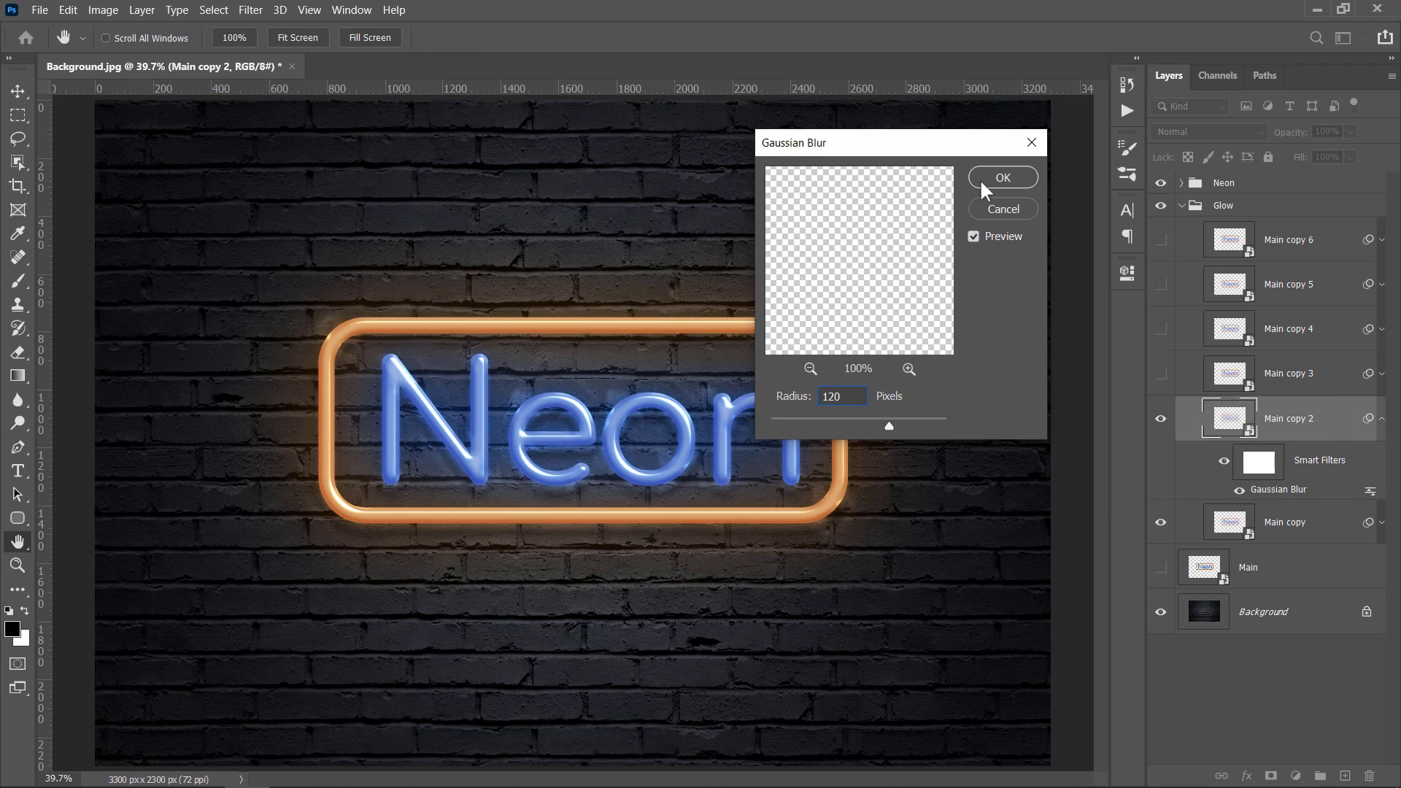
pyautogui.click(978, 177)
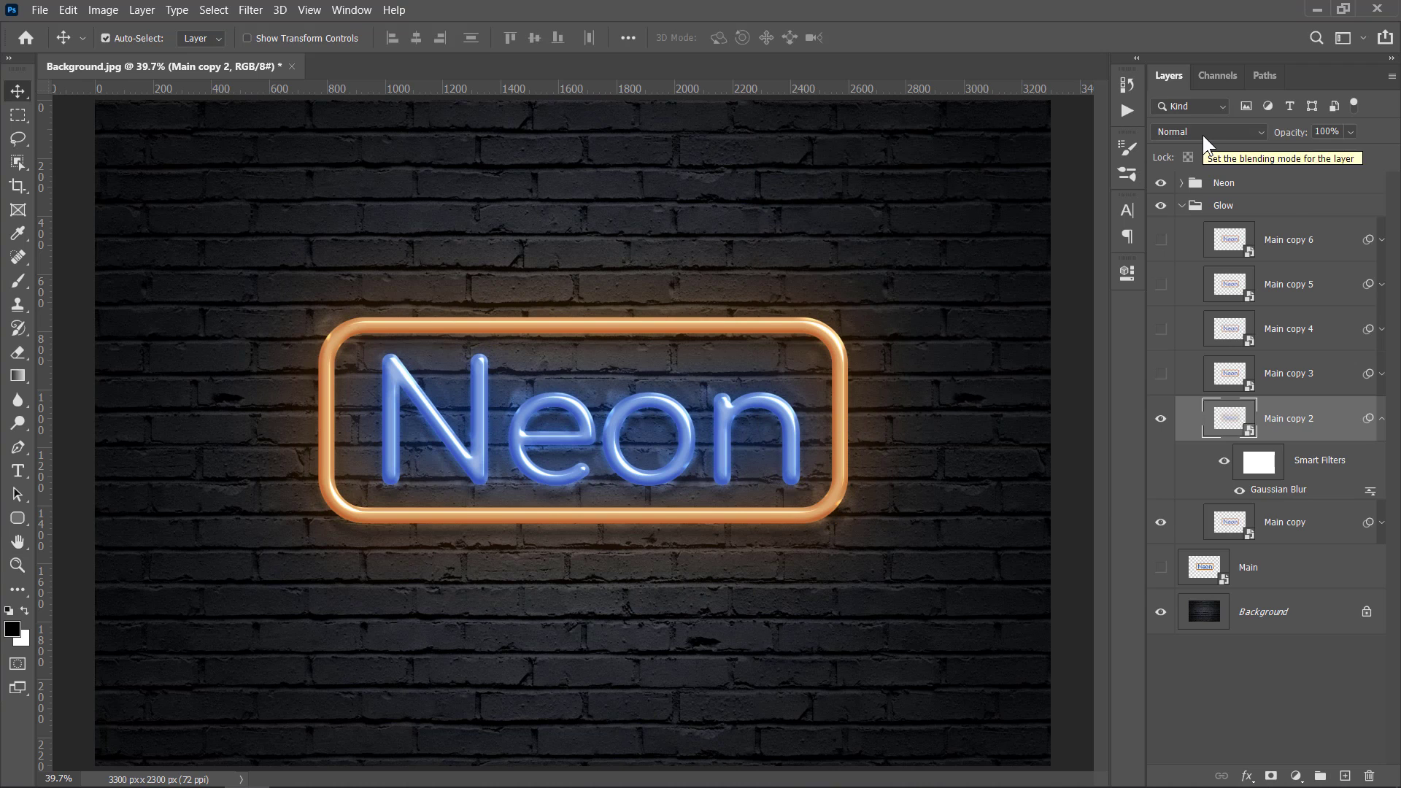
pyautogui.click(1203, 134)
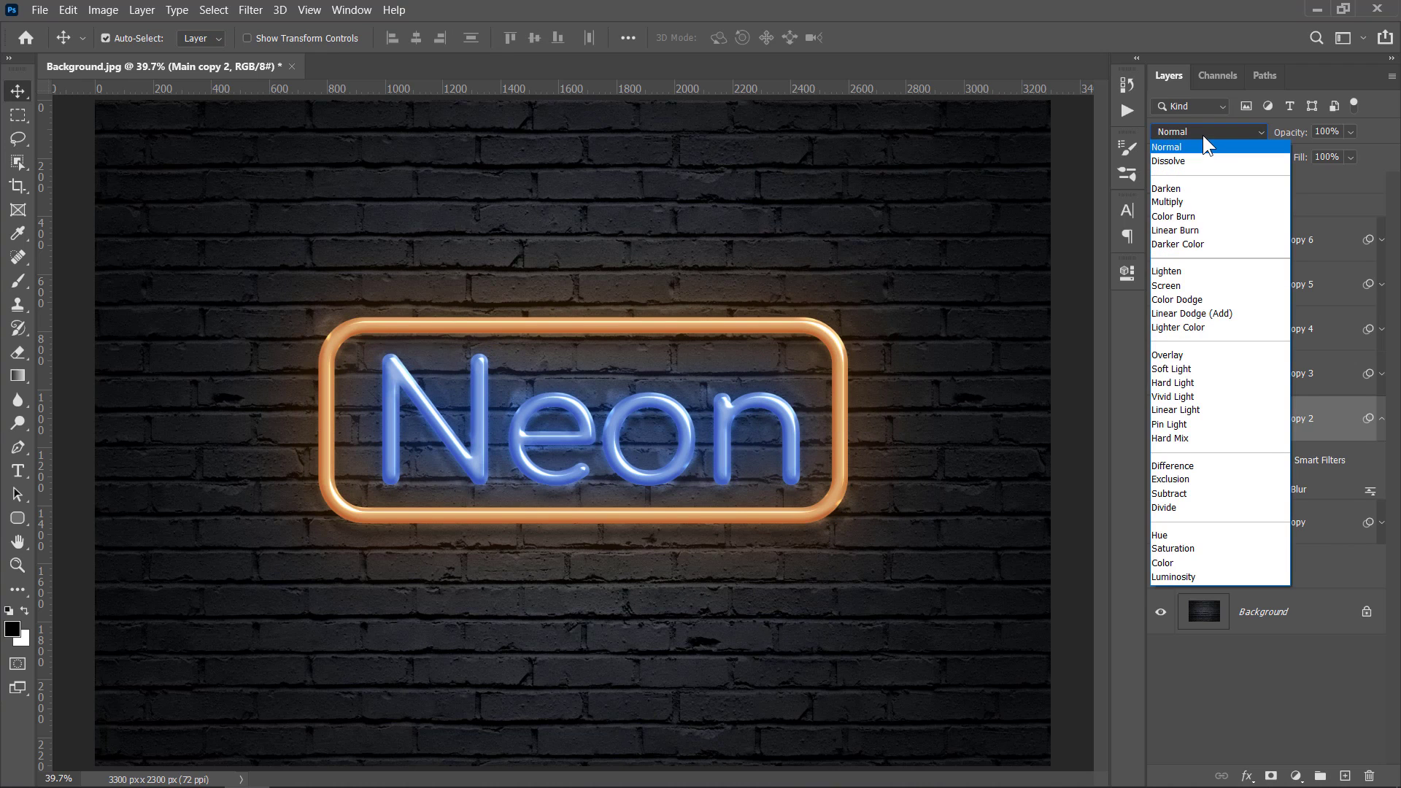
pyautogui.click(1188, 285)
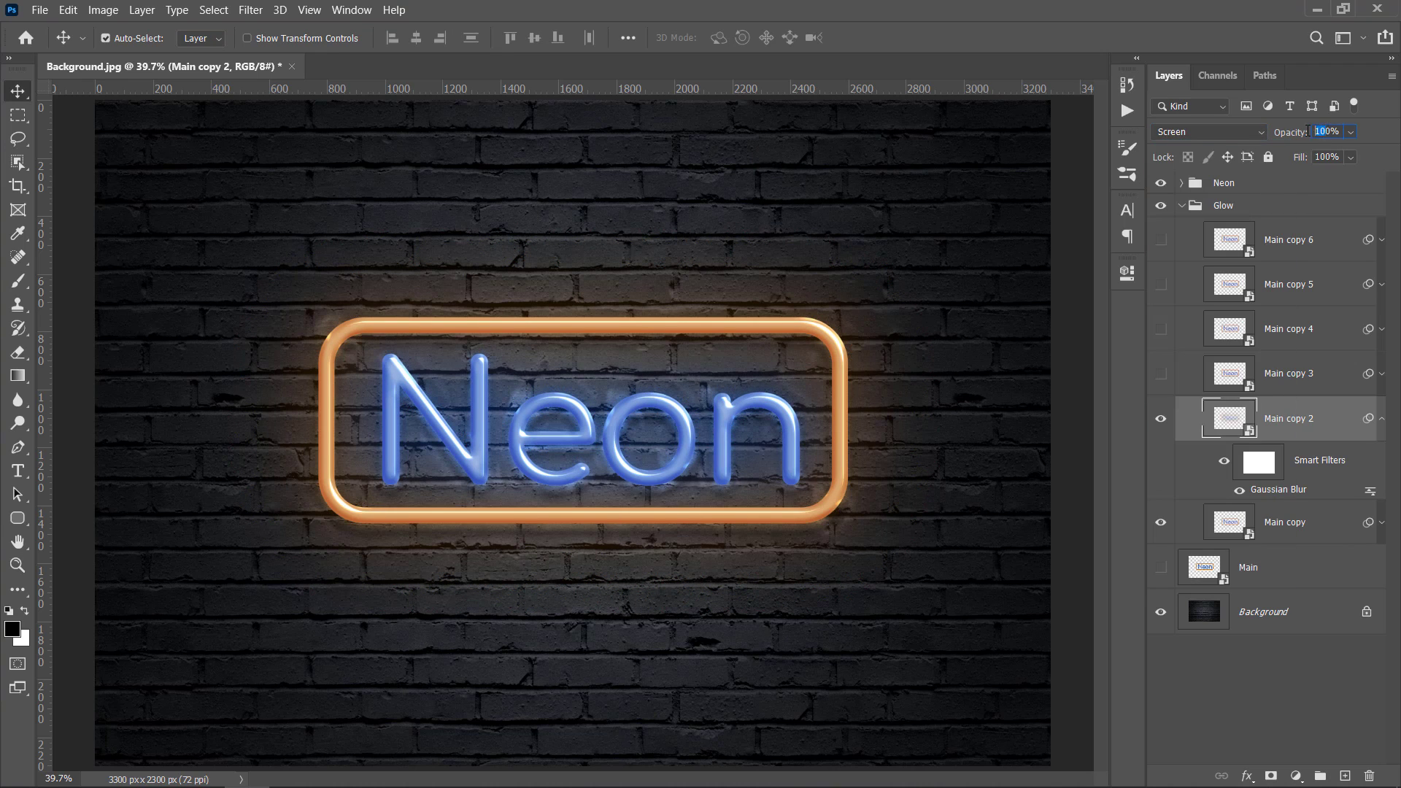
# Step: Show Main copy 3 with a 90-pixel blur, Lighten blending and 50% opacity
pyautogui.click(1382, 418)
pyautogui.click(1191, 381)
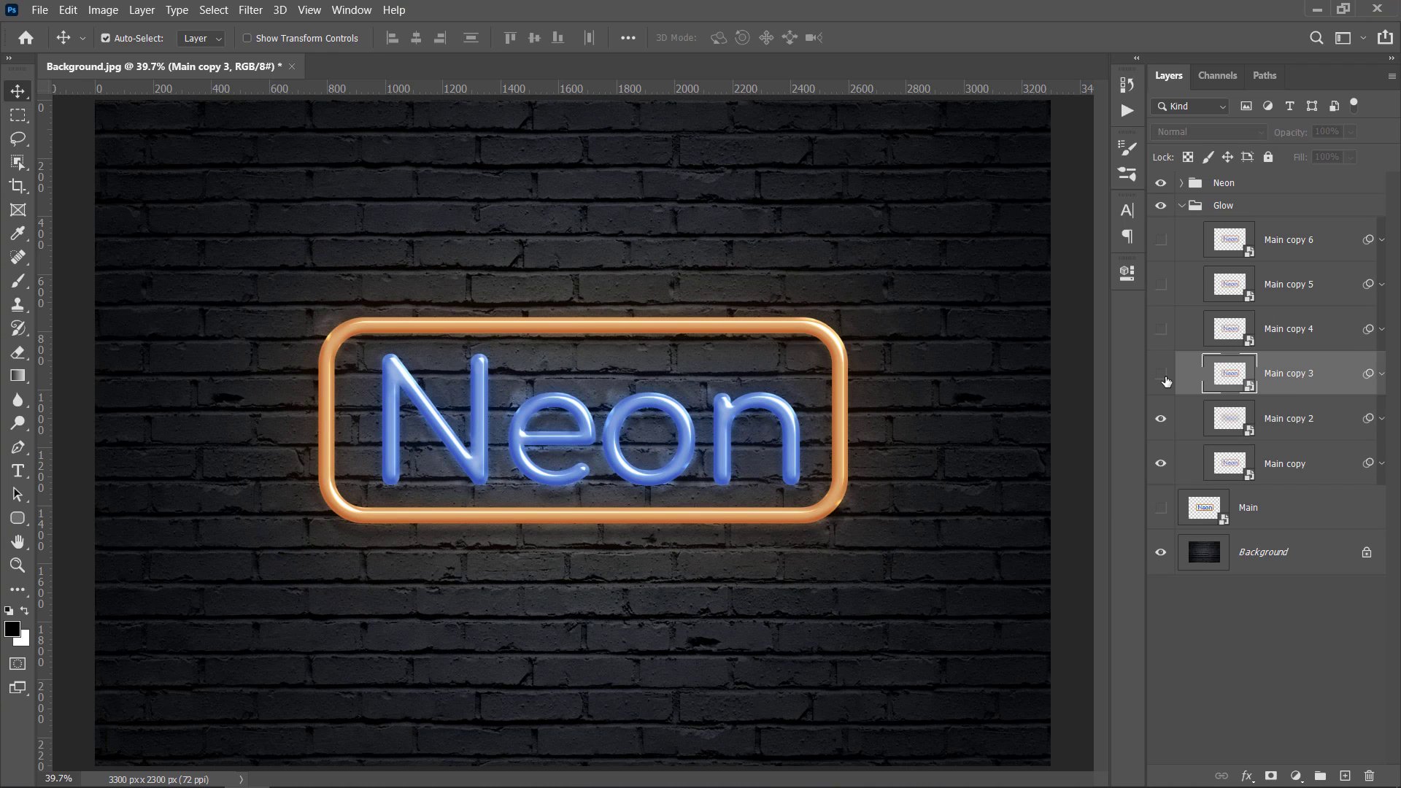
pyautogui.click(1161, 375)
pyautogui.click(1382, 375)
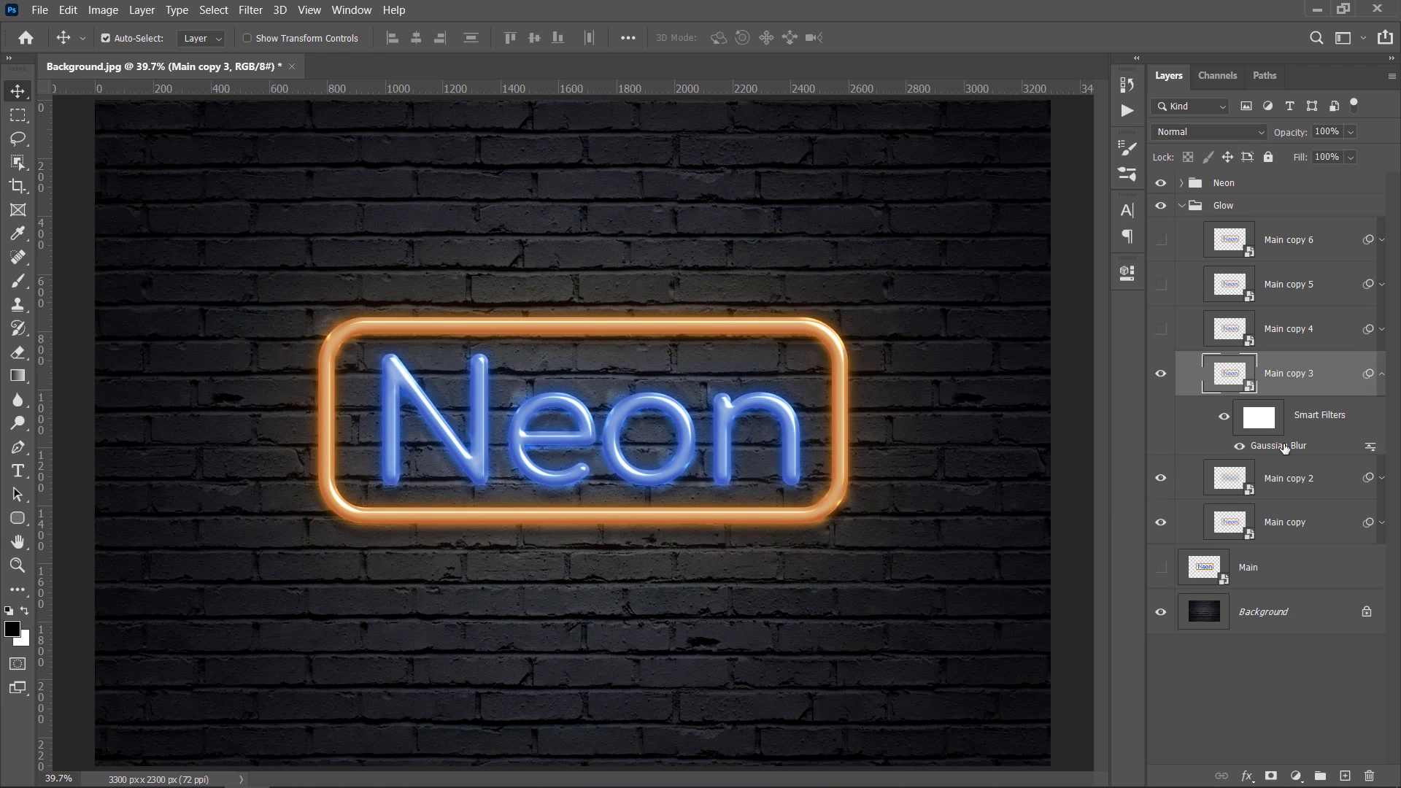
pyautogui.doubleClick(1285, 447)
pyautogui.write('90')
pyautogui.click(1000, 175)
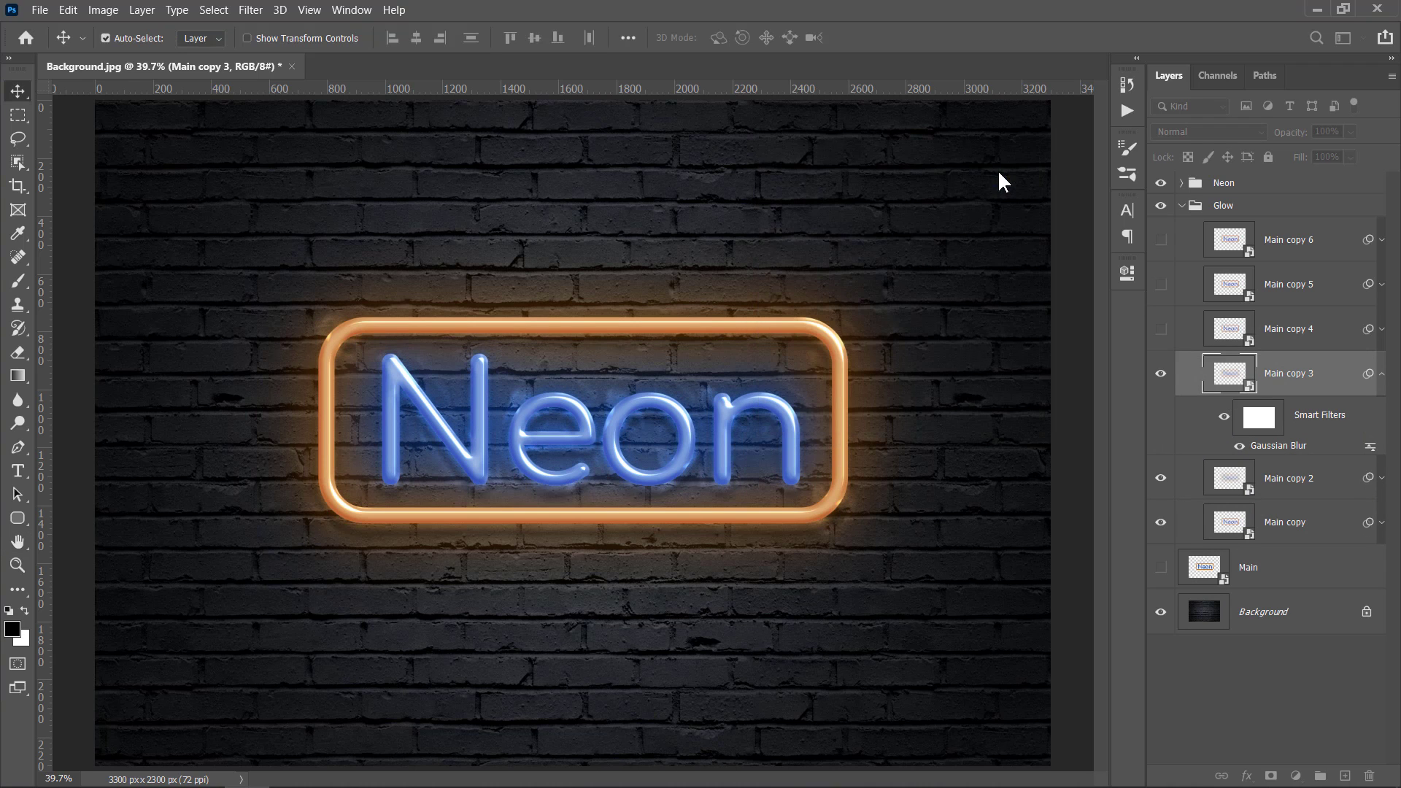
pyautogui.click(1181, 130)
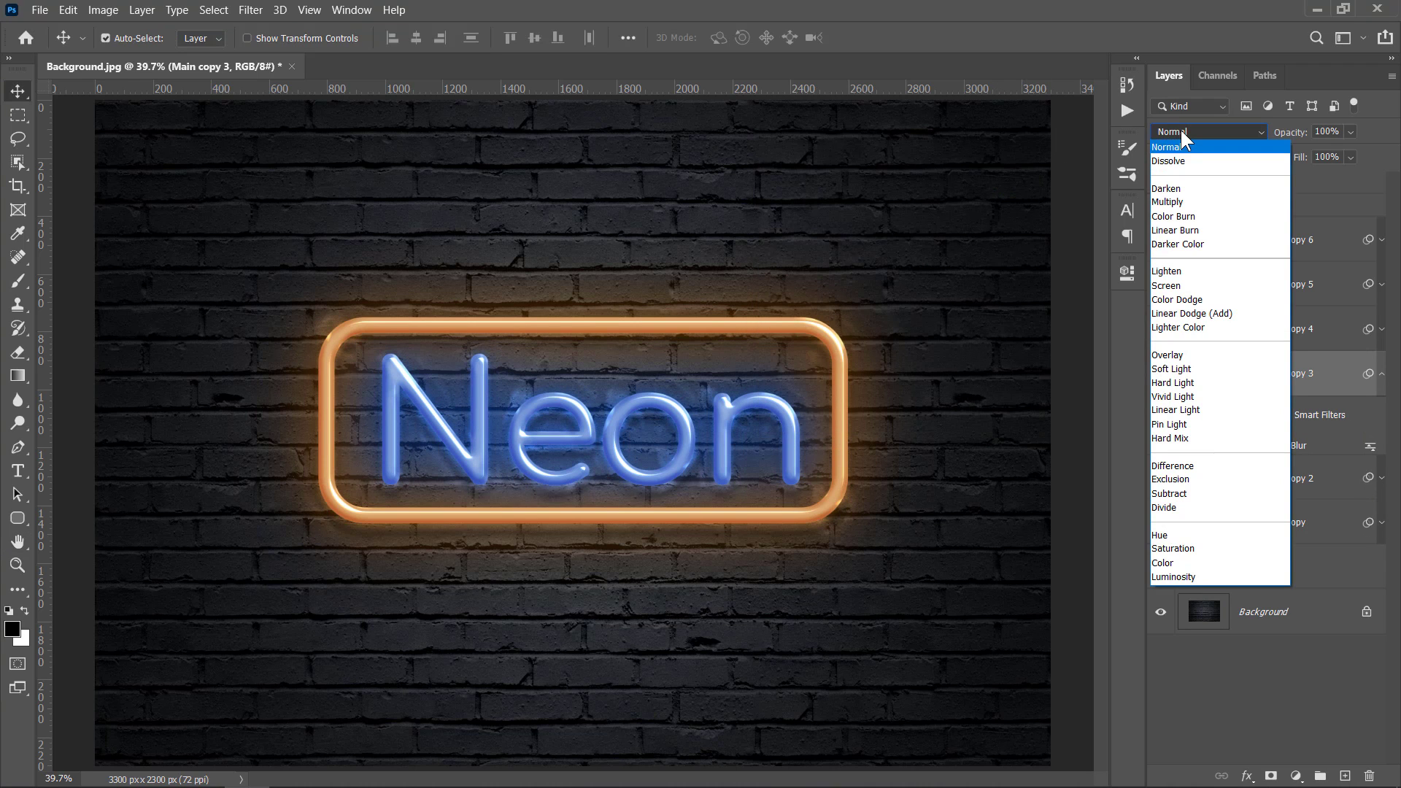
pyautogui.click(1180, 266)
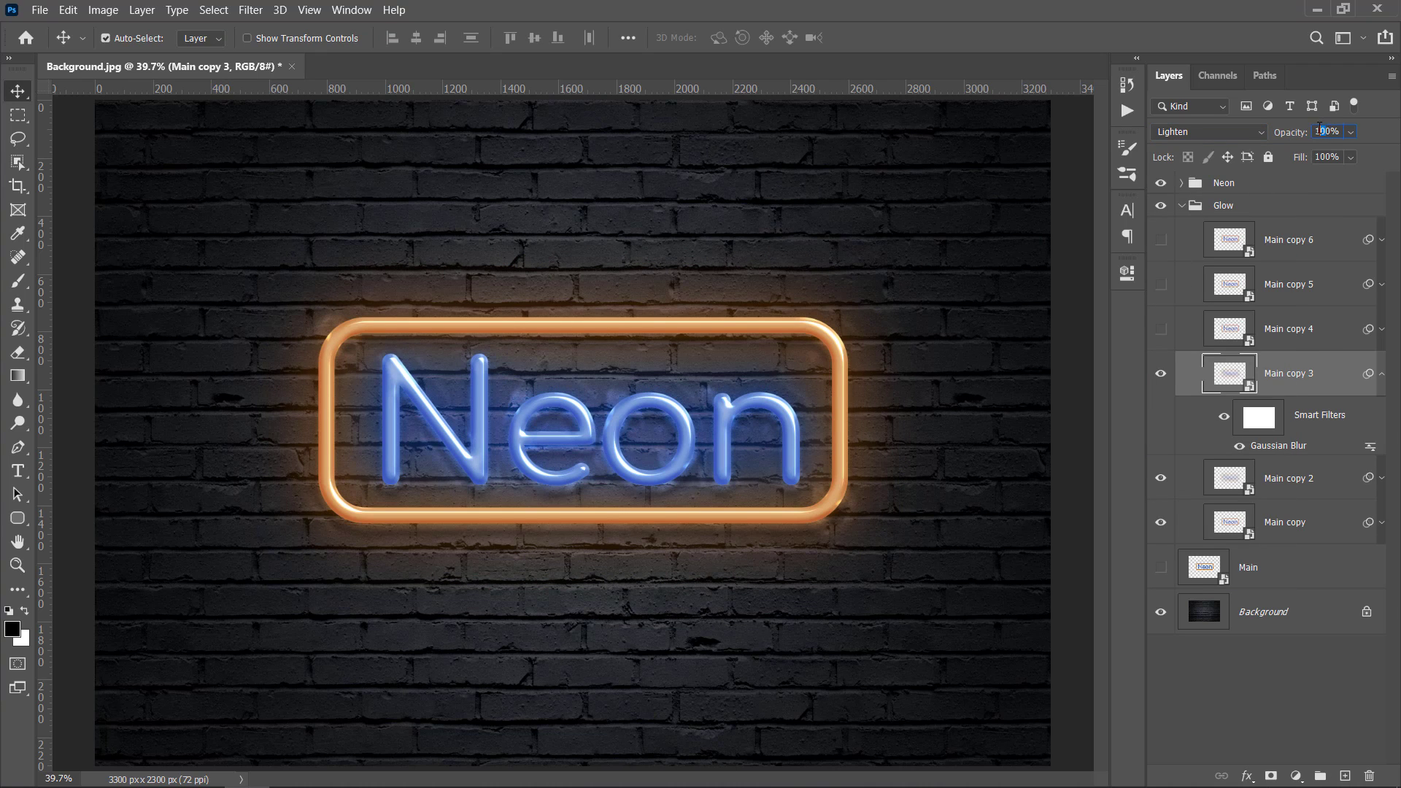
pyautogui.write('50')
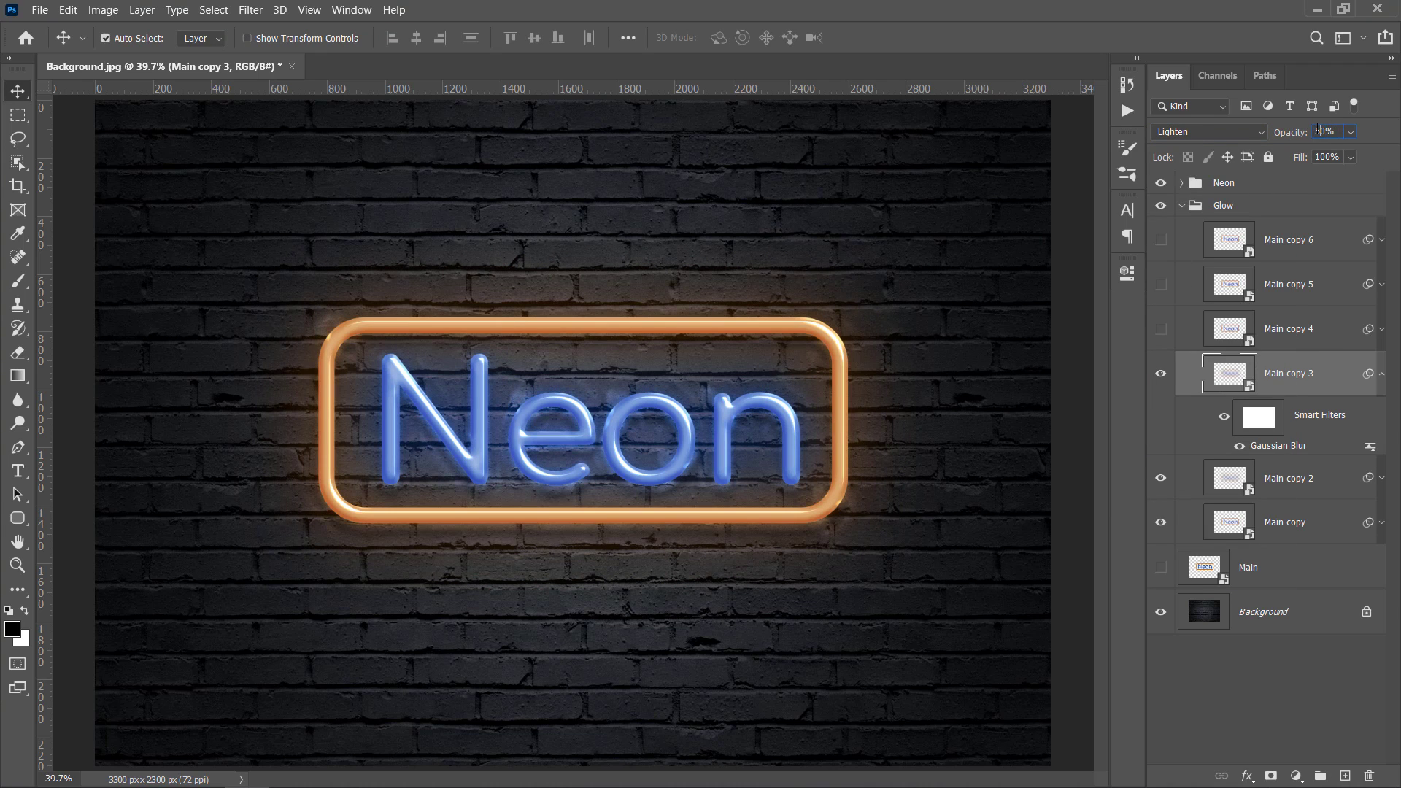
# Step: Show Main copy 4 with a 300-pixel blur, Lighten blending and 50% opacity
pyautogui.click(1382, 373)
pyautogui.click(1381, 328)
pyautogui.click(1167, 330)
pyautogui.doubleClick(1278, 400)
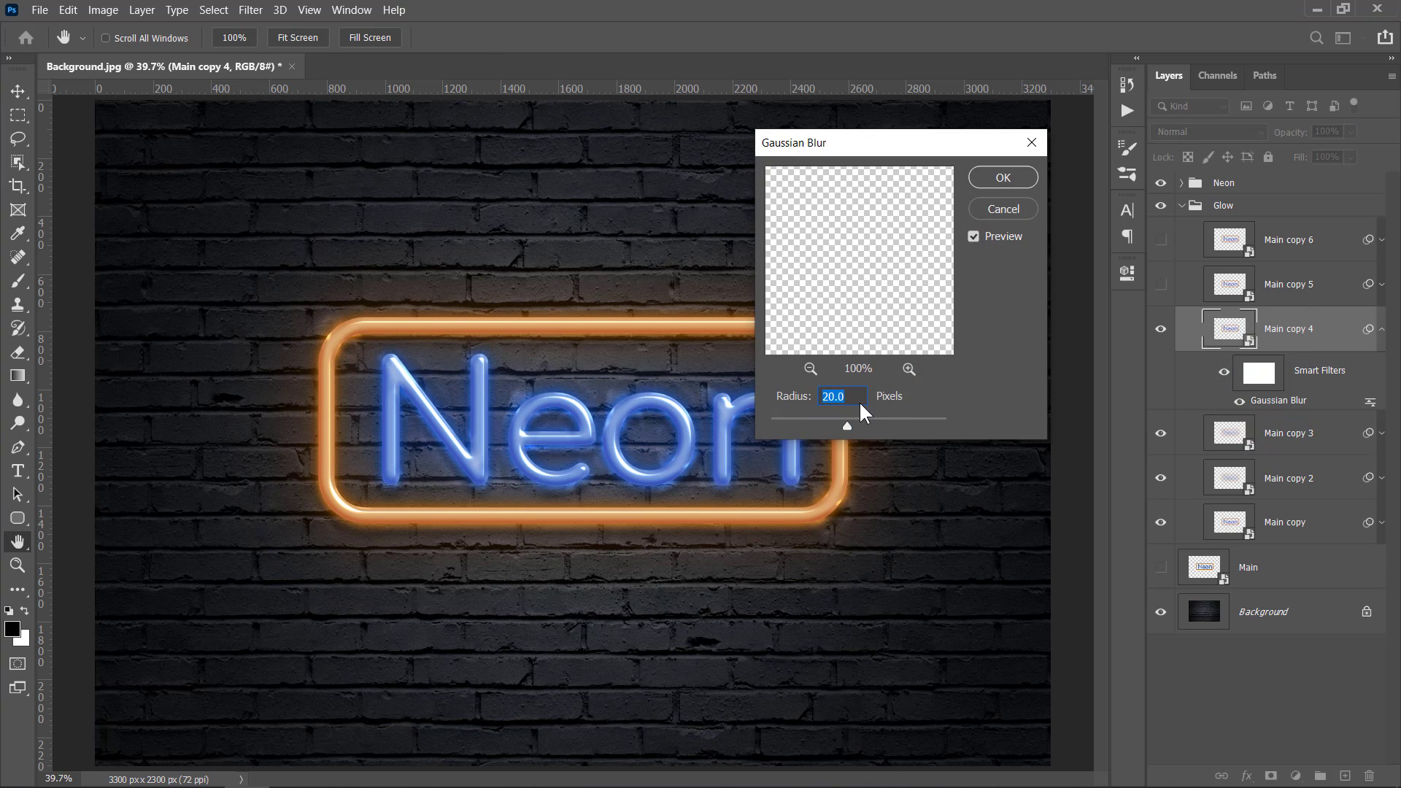
pyautogui.write('300')
pyautogui.click(985, 185)
pyautogui.click(1176, 129)
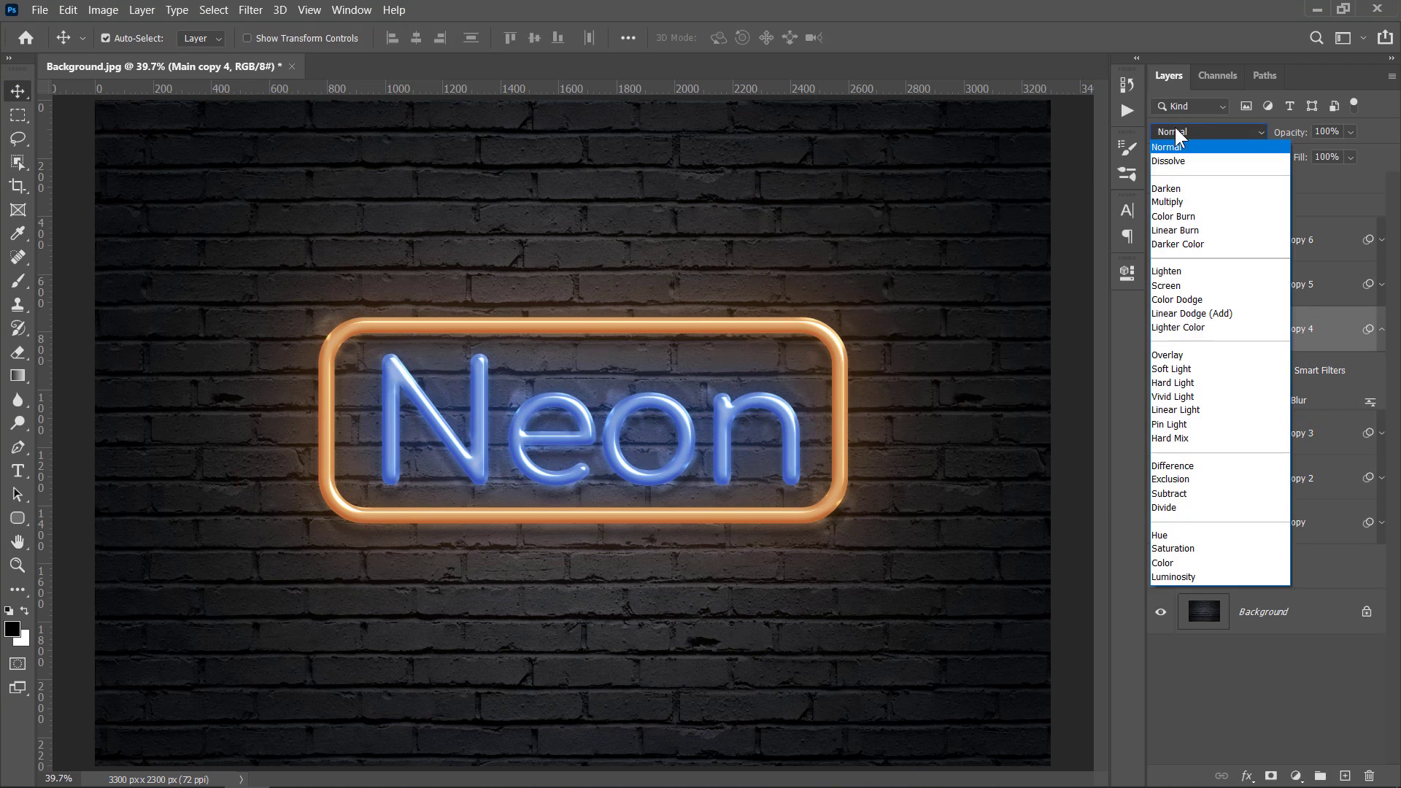
pyautogui.click(1167, 272)
pyautogui.click(1323, 131)
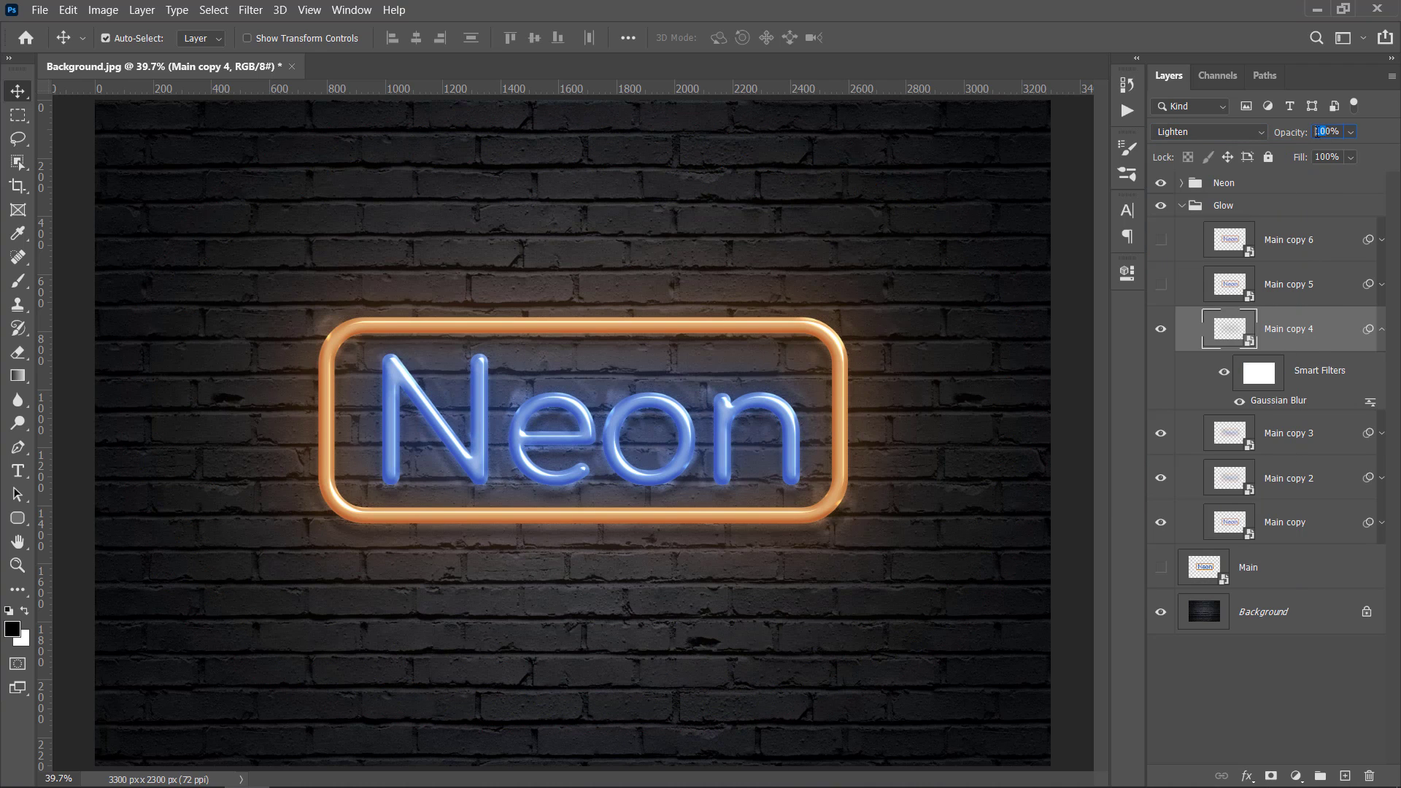
pyautogui.write('50')
pyautogui.press('Return')
pyautogui.click(1383, 332)
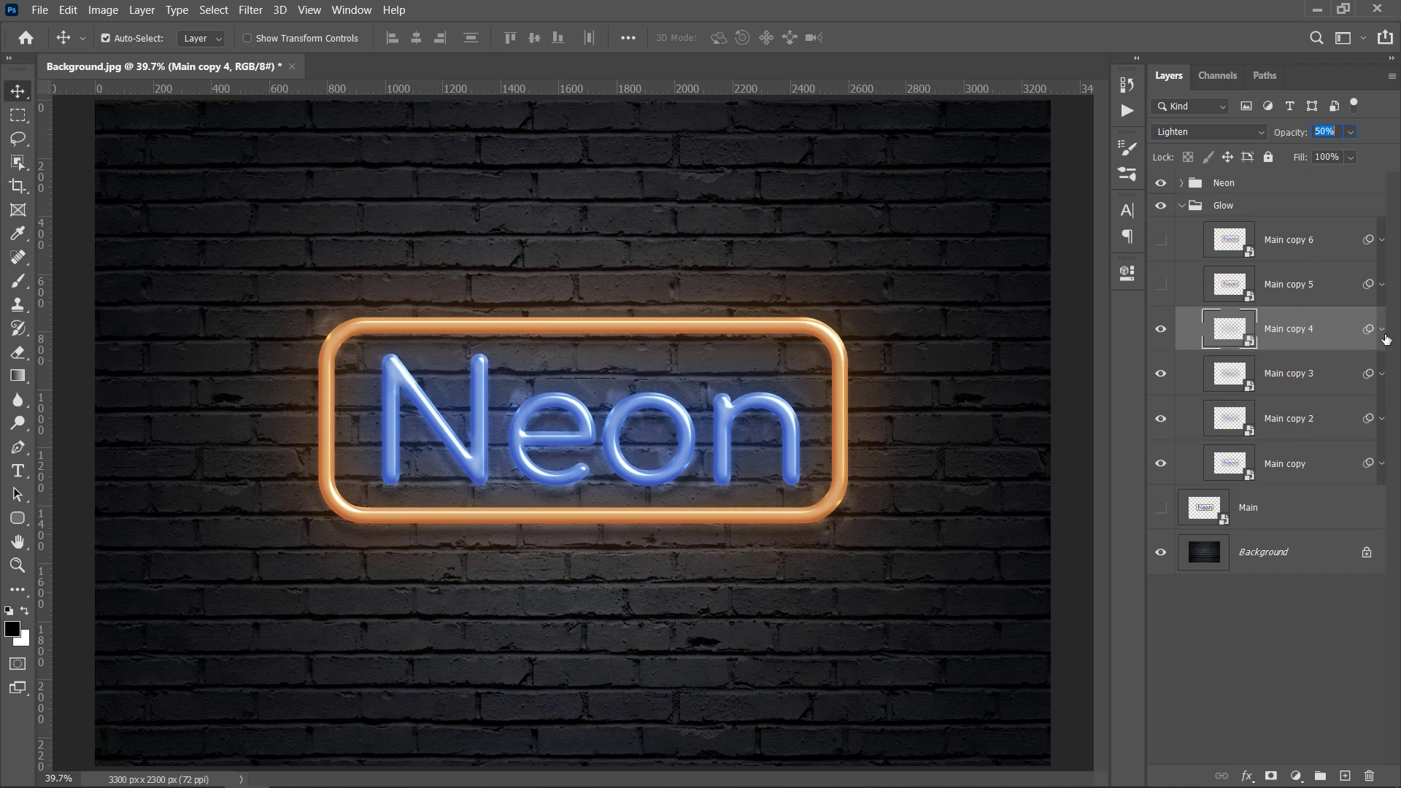
# Step: Show Main copy 5 with a 450-pixel blur, Divide blending and 80% opacity
pyautogui.click(1162, 285)
pyautogui.click(1222, 292)
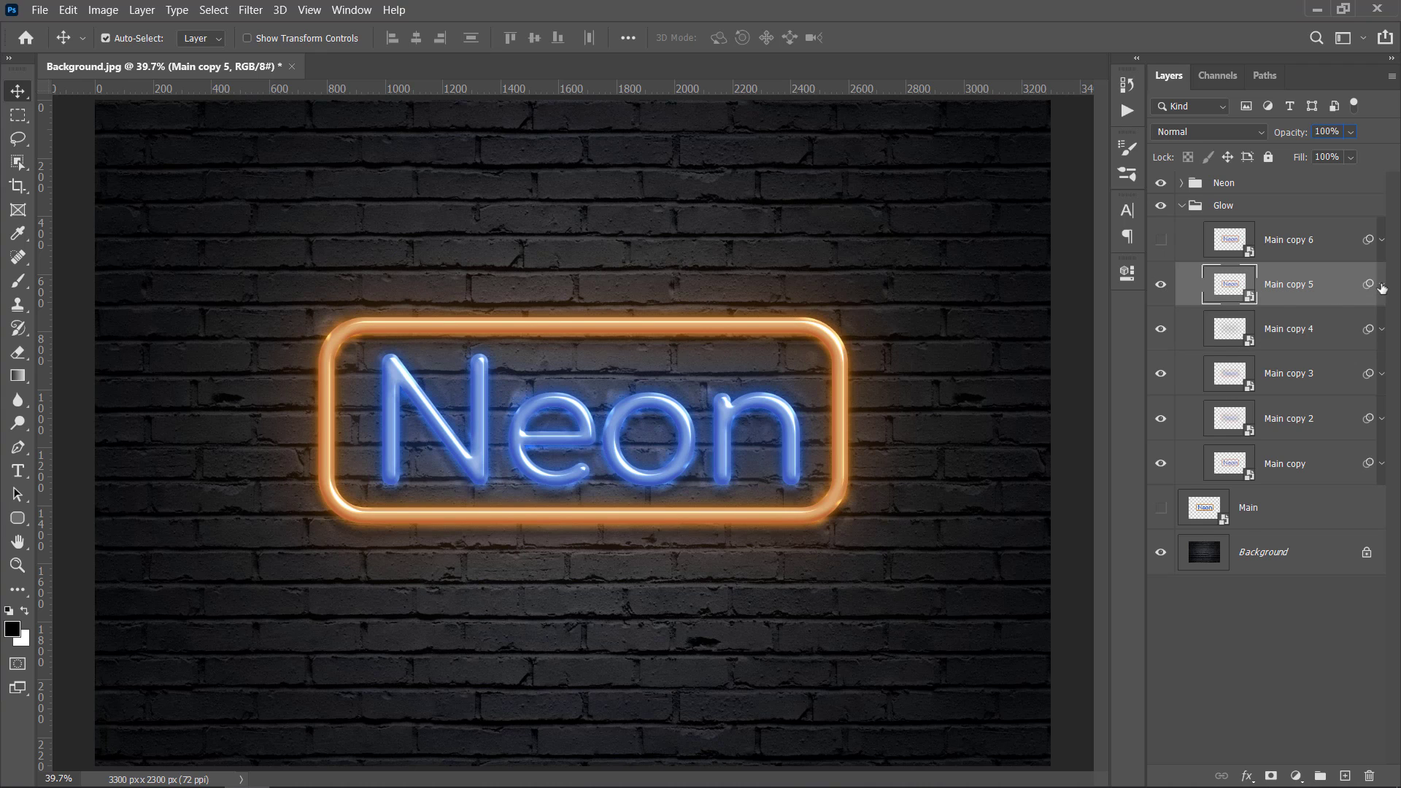
pyautogui.click(1382, 284)
pyautogui.doubleClick(1289, 356)
pyautogui.write('450')
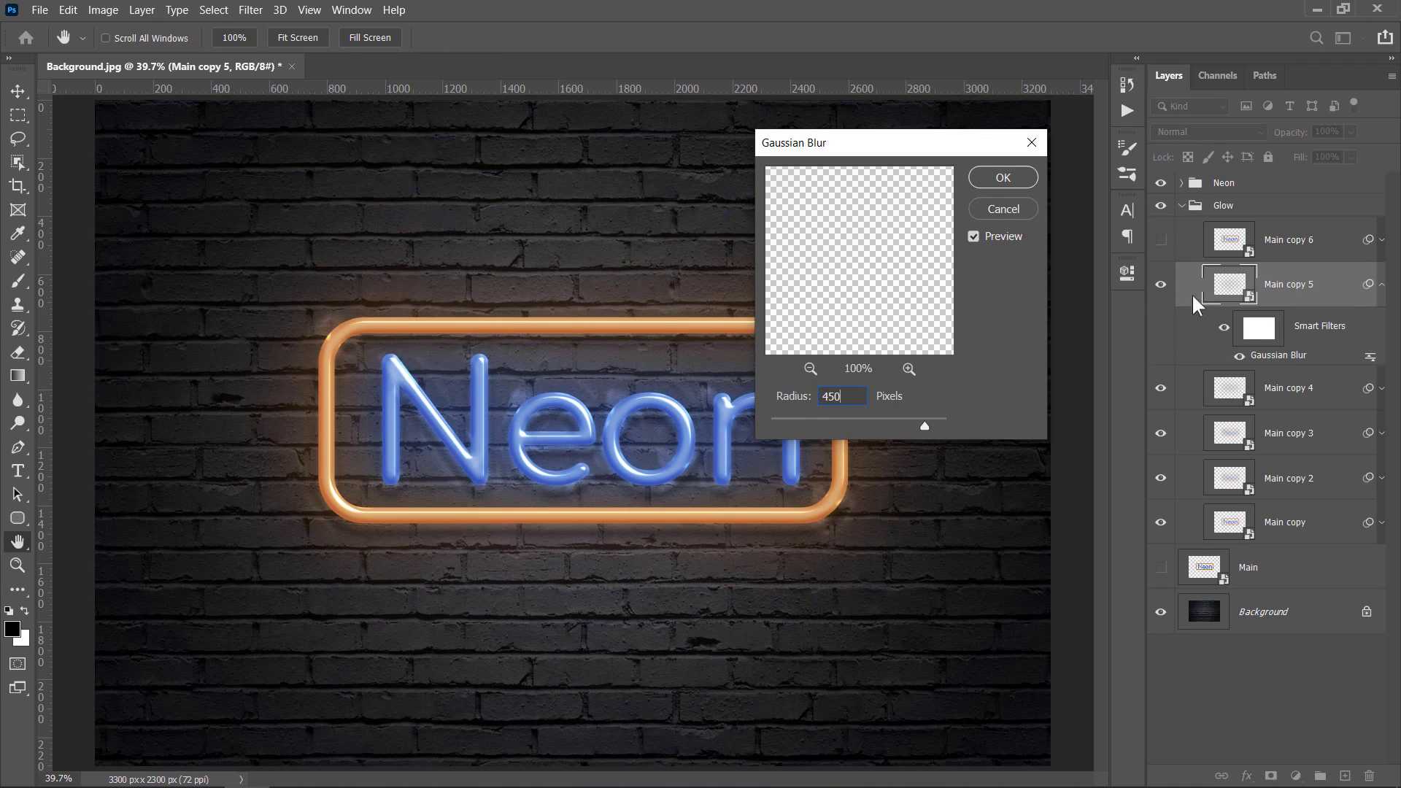
pyautogui.click(992, 177)
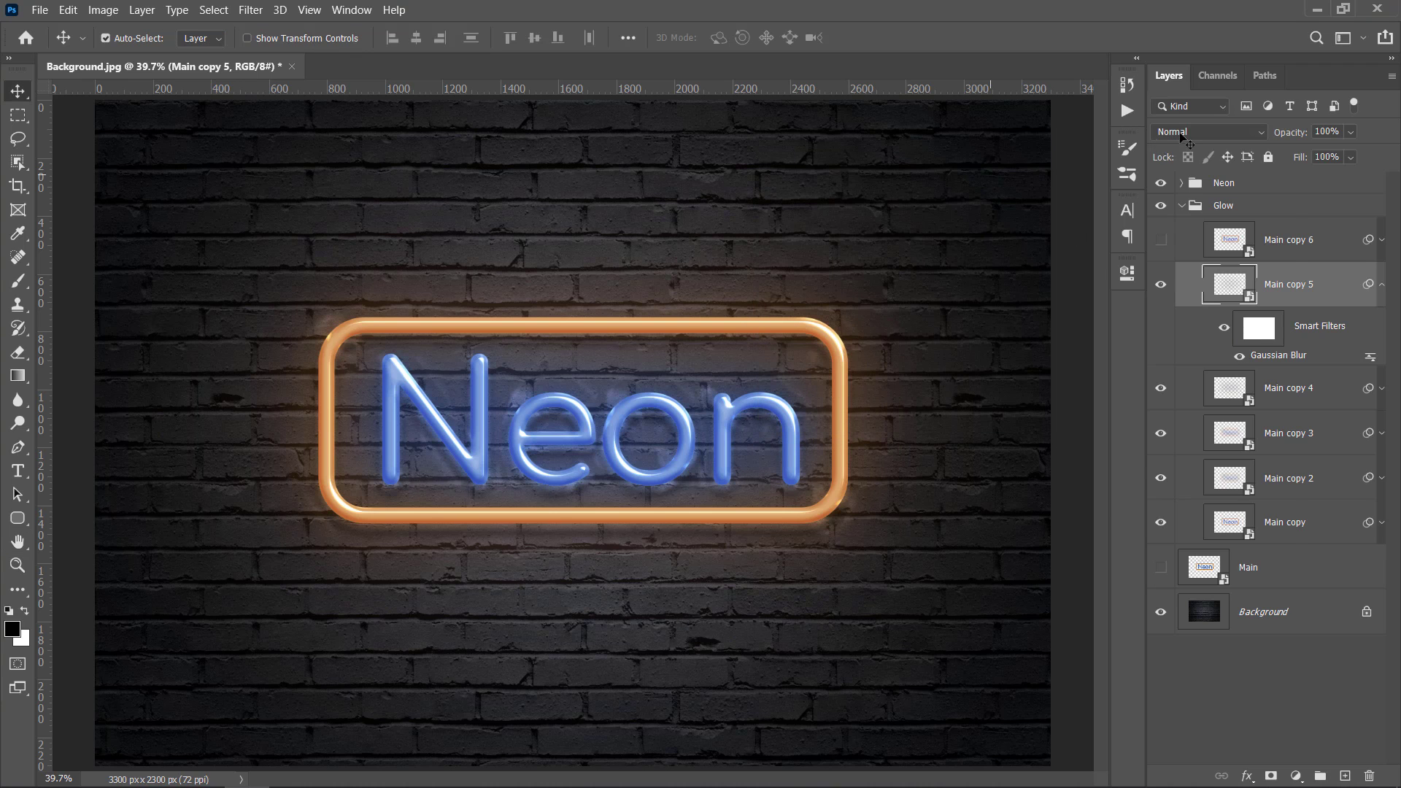
pyautogui.click(1180, 133)
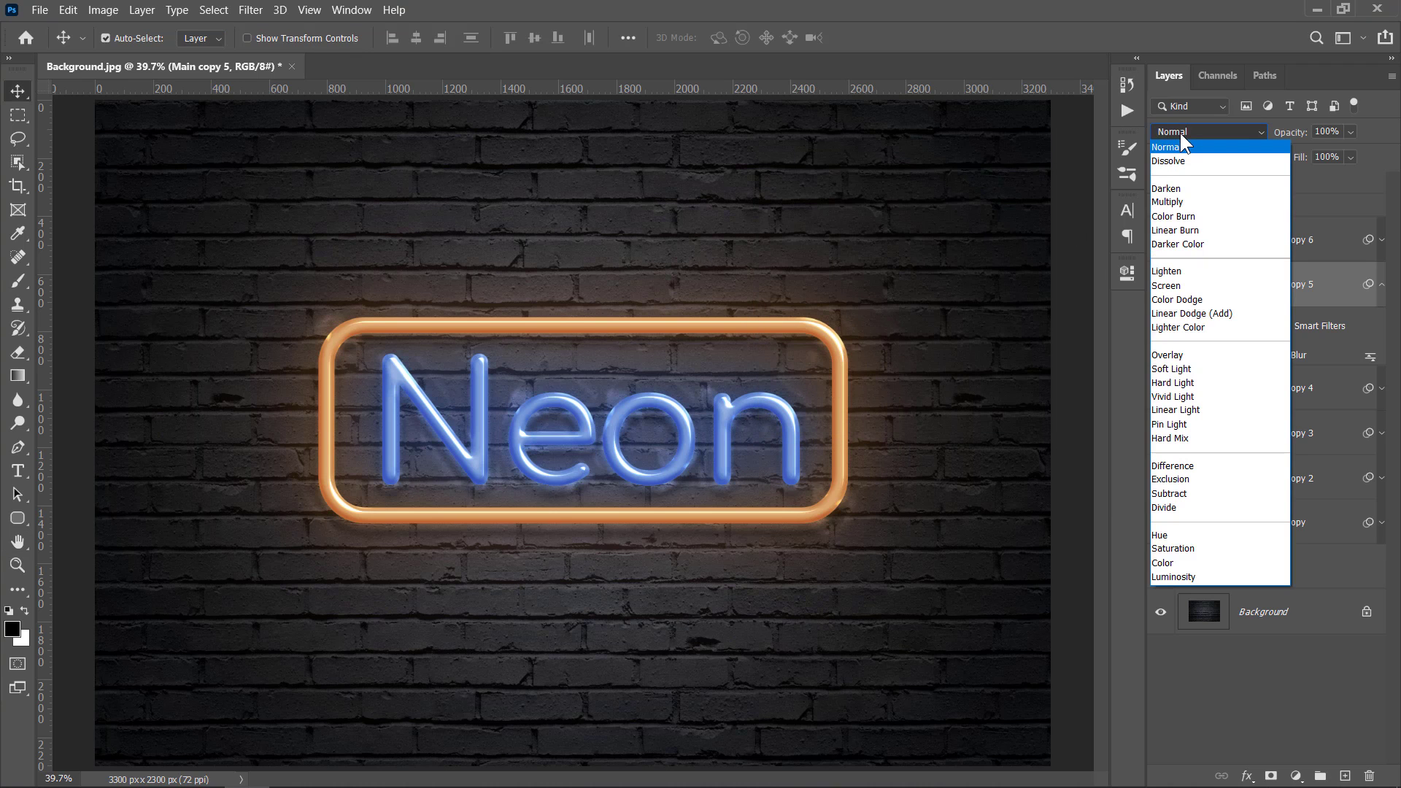
pyautogui.click(1183, 507)
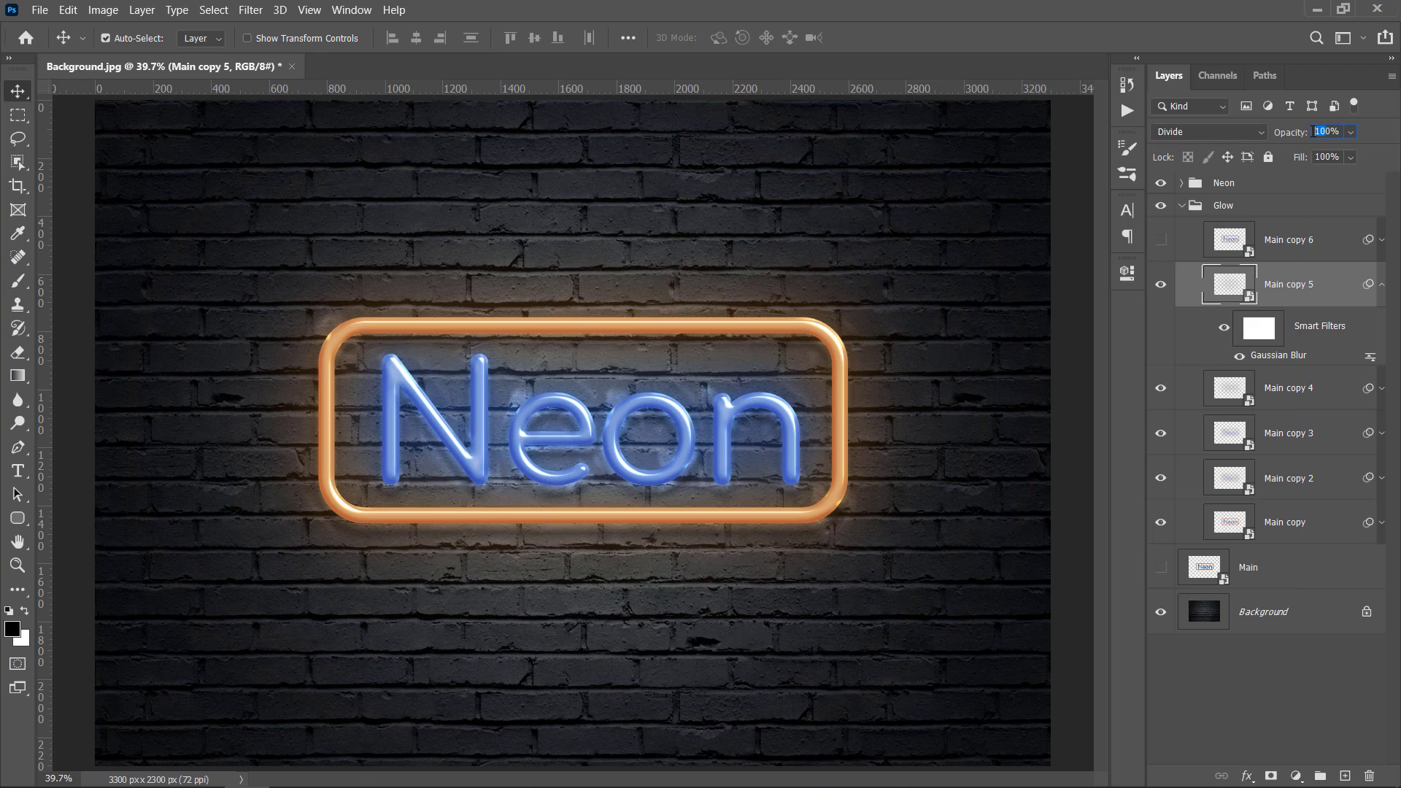
pyautogui.write('80')
# Step: Show Main copy 6 with a 450-pixel blur in Vivid Light mode, then collapse the Glow group
pyautogui.click(1381, 285)
pyautogui.click(1381, 240)
pyautogui.click(1161, 240)
pyautogui.doubleClick(1285, 312)
pyautogui.write('450')
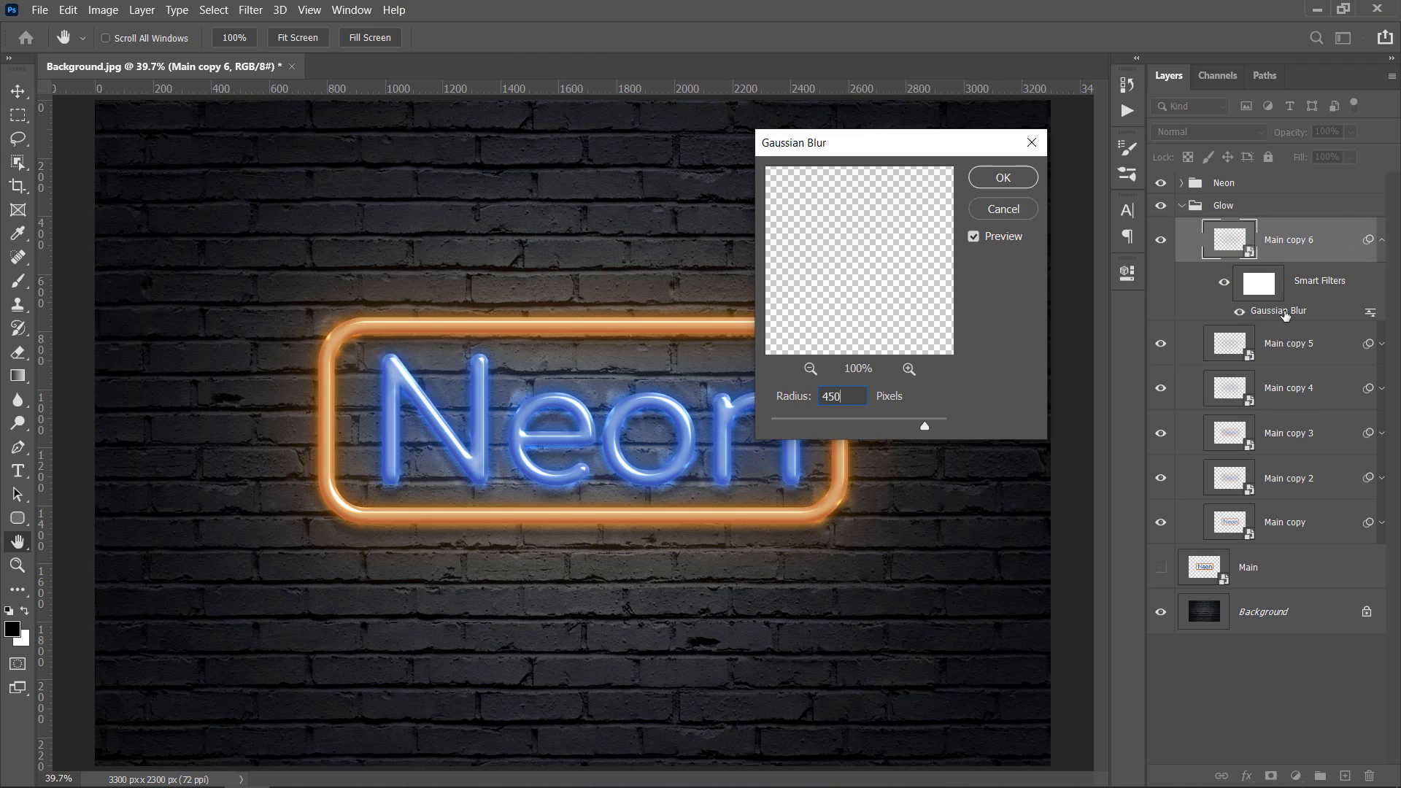
pyautogui.click(1003, 178)
pyautogui.click(1207, 133)
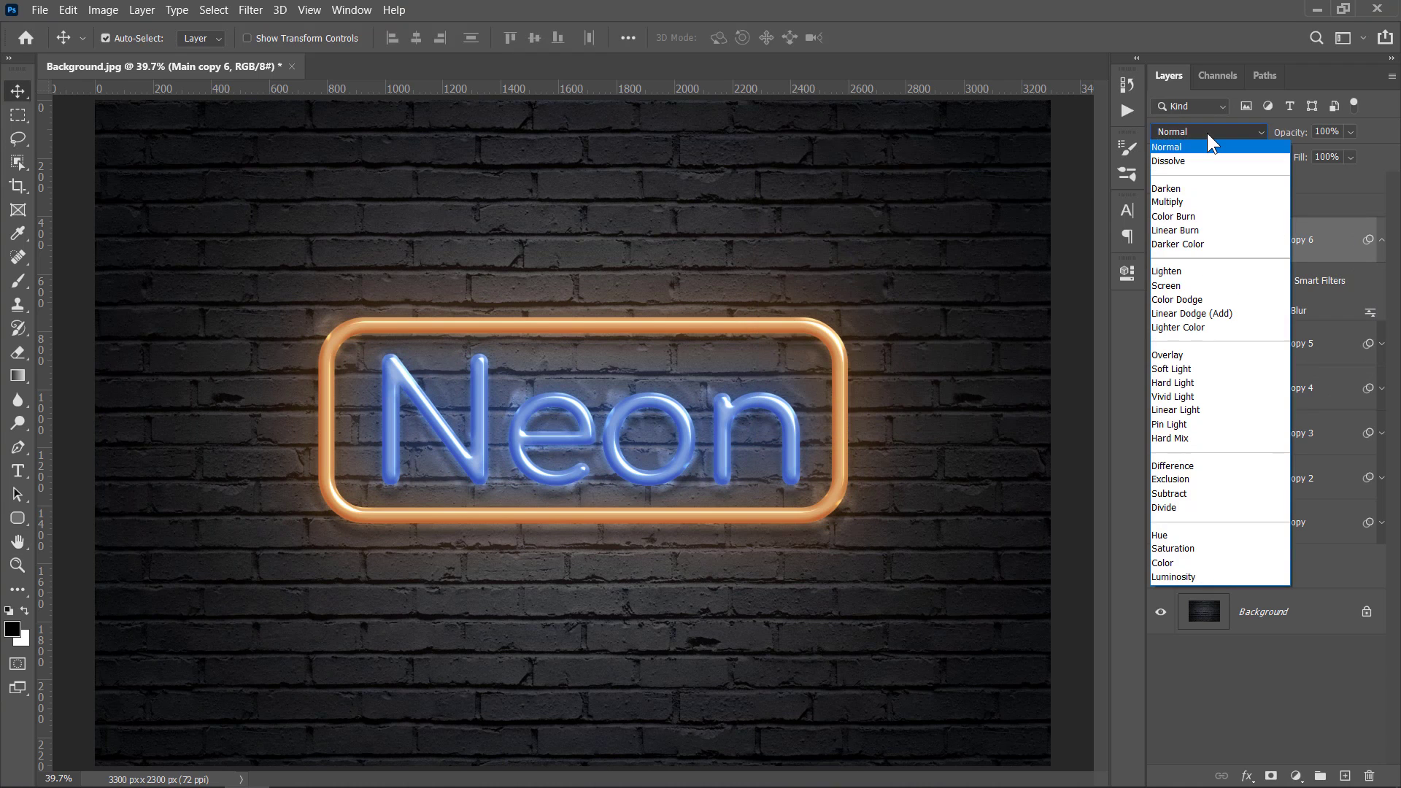
pyautogui.click(1205, 392)
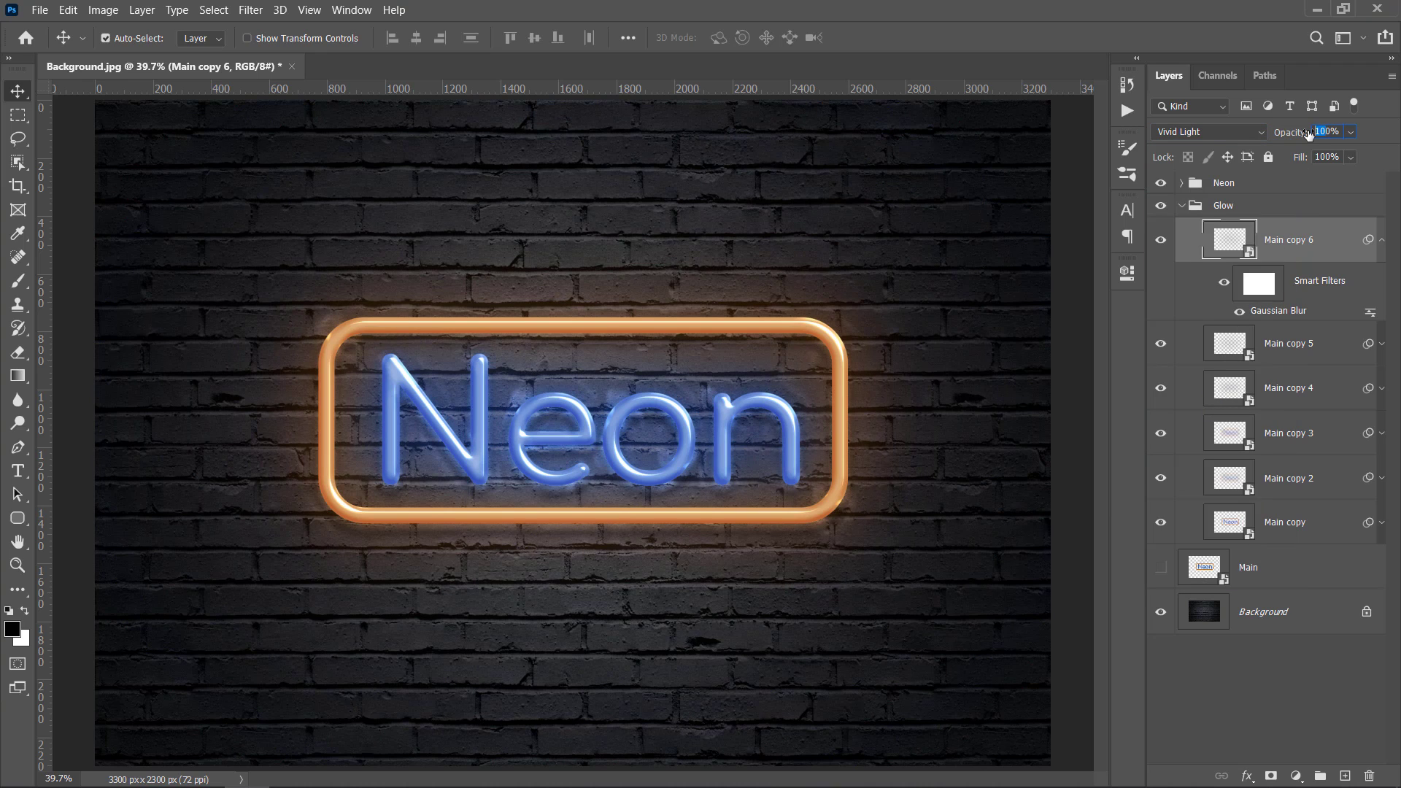
pyautogui.click(1382, 240)
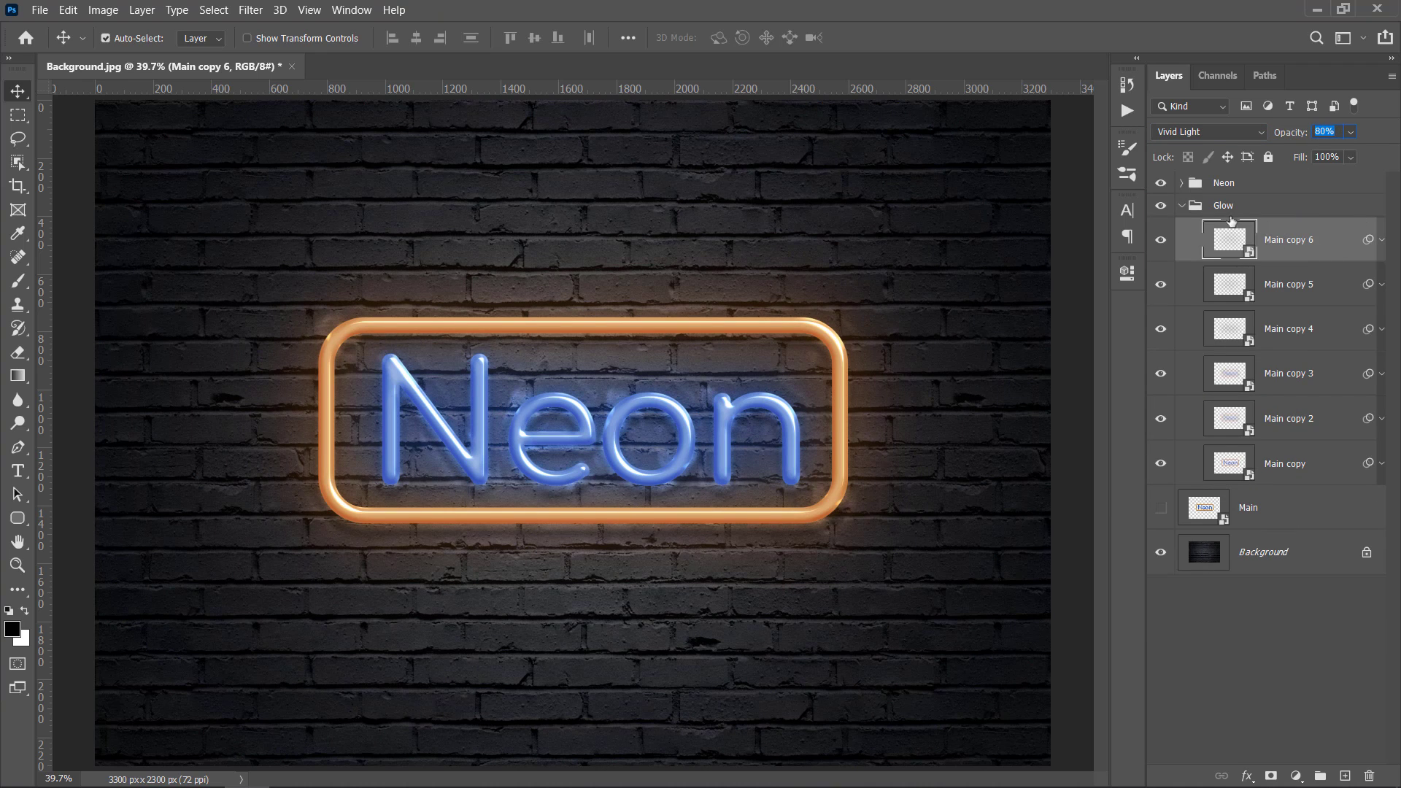
pyautogui.click(1182, 206)
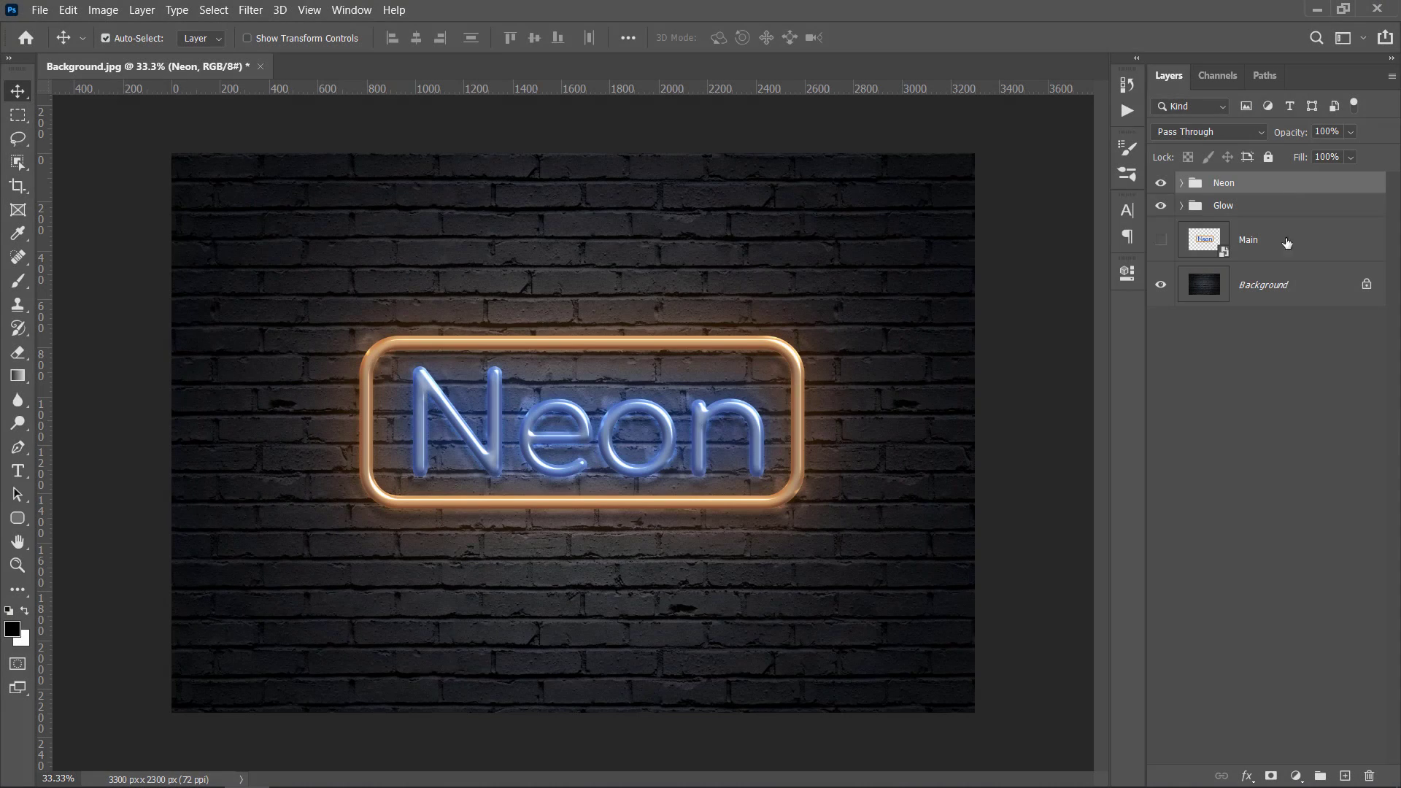
# Step: Add a Levels adjustment that deepens shadows and brightens highlights (19 / 1.00 / 235)
pyautogui.click(1296, 775)
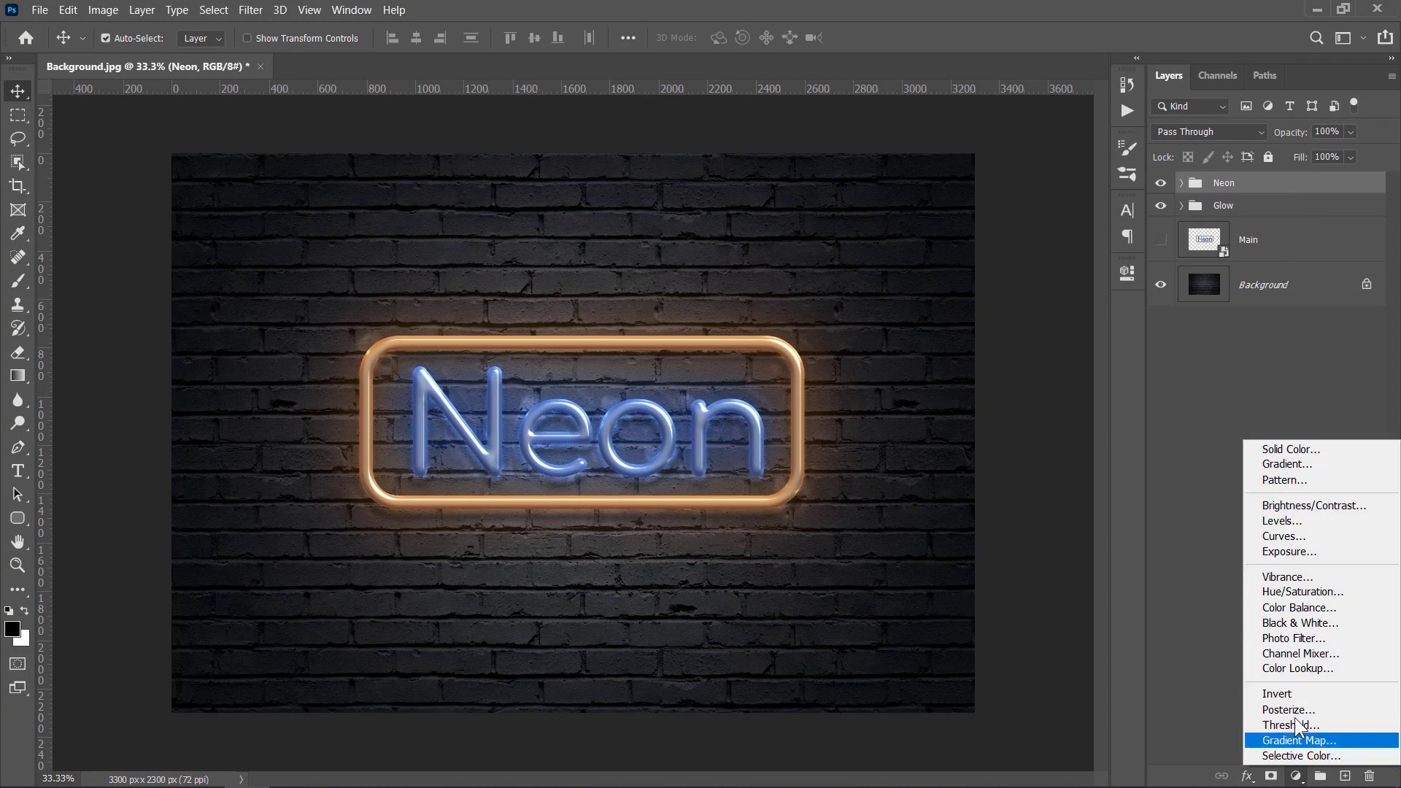
pyautogui.click(1303, 521)
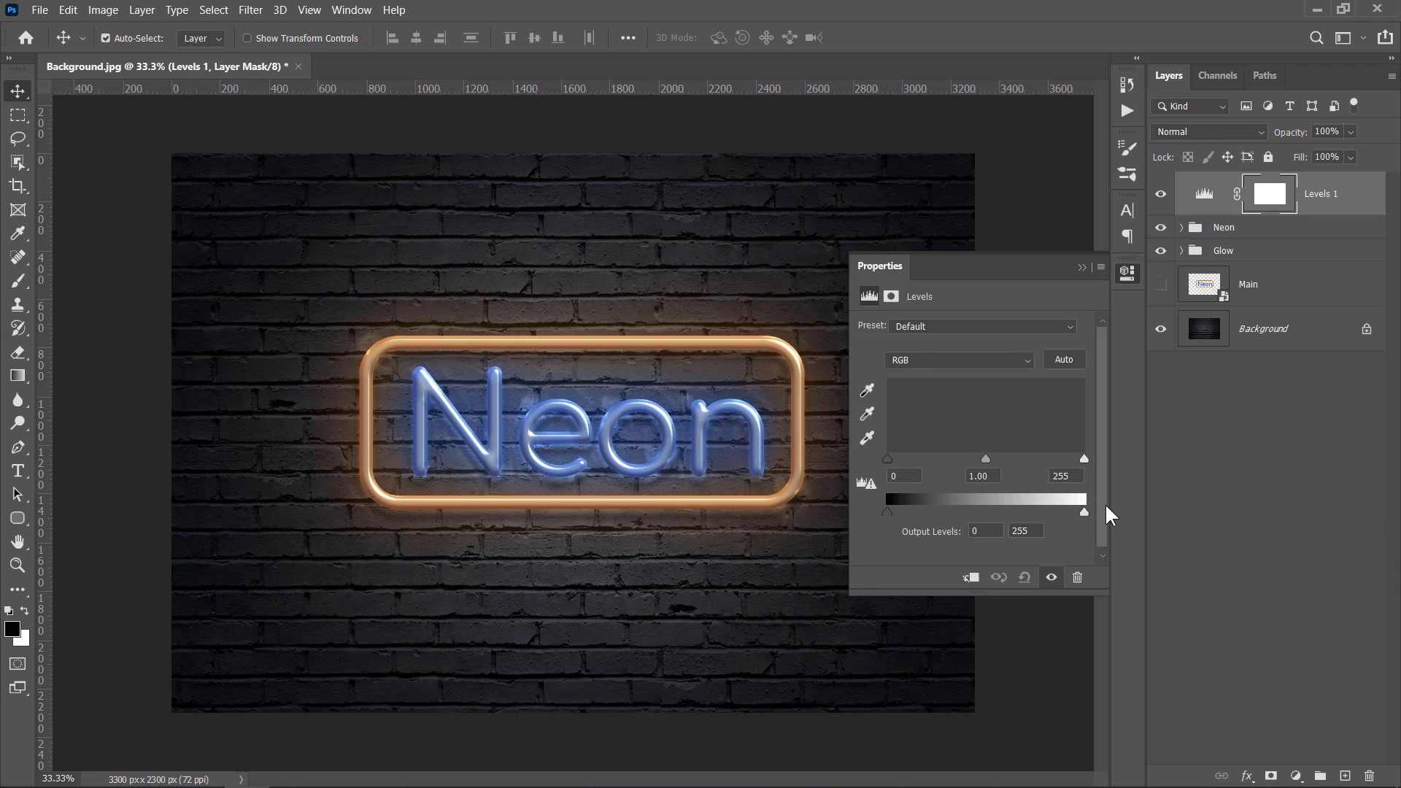
pyautogui.moveTo(887, 459); pyautogui.dragTo(905, 454)
pyautogui.moveTo(1086, 460); pyautogui.dragTo(1071, 479)
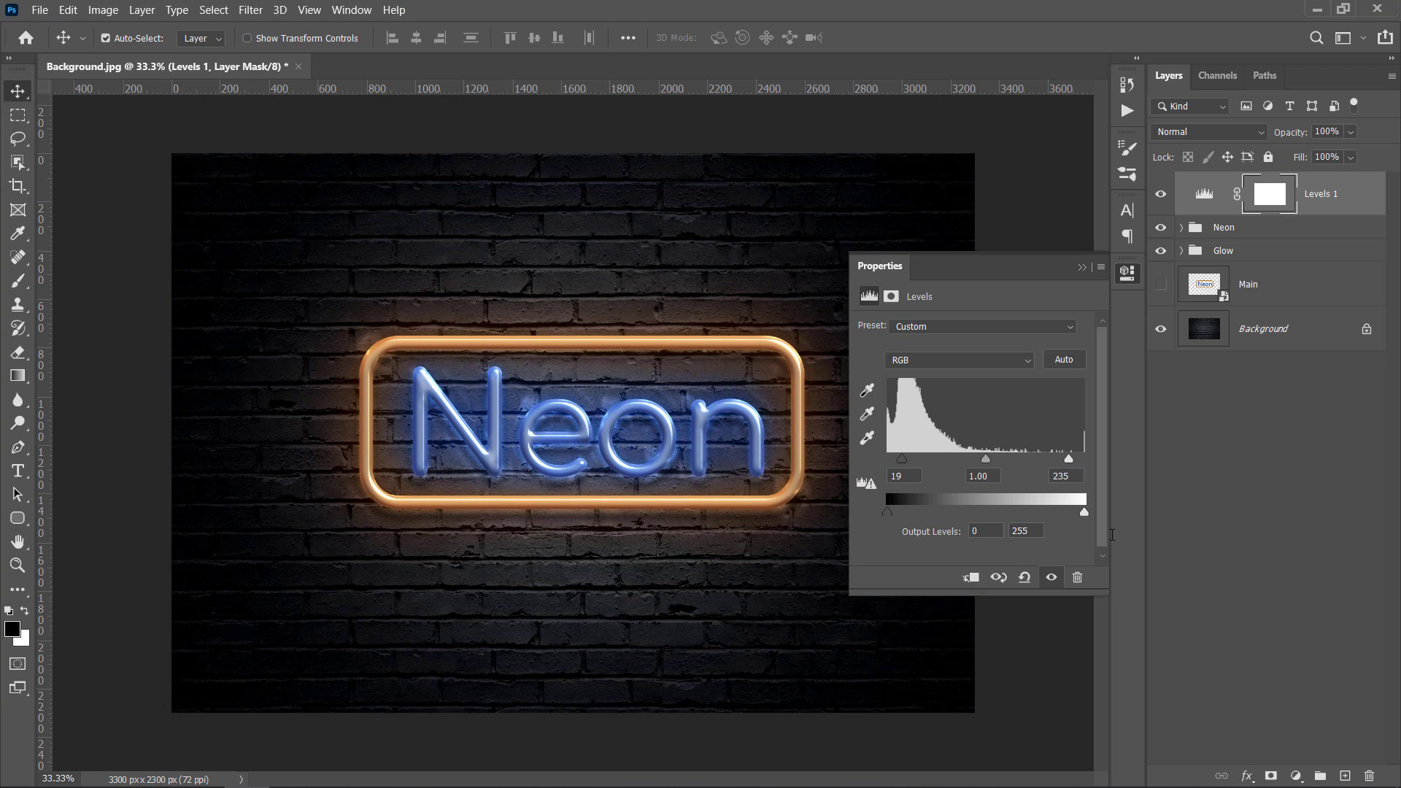
# Step: Add a Brightness/Contrast adjustment with brightness 100 and contrast 60
pyautogui.click(1293, 773)
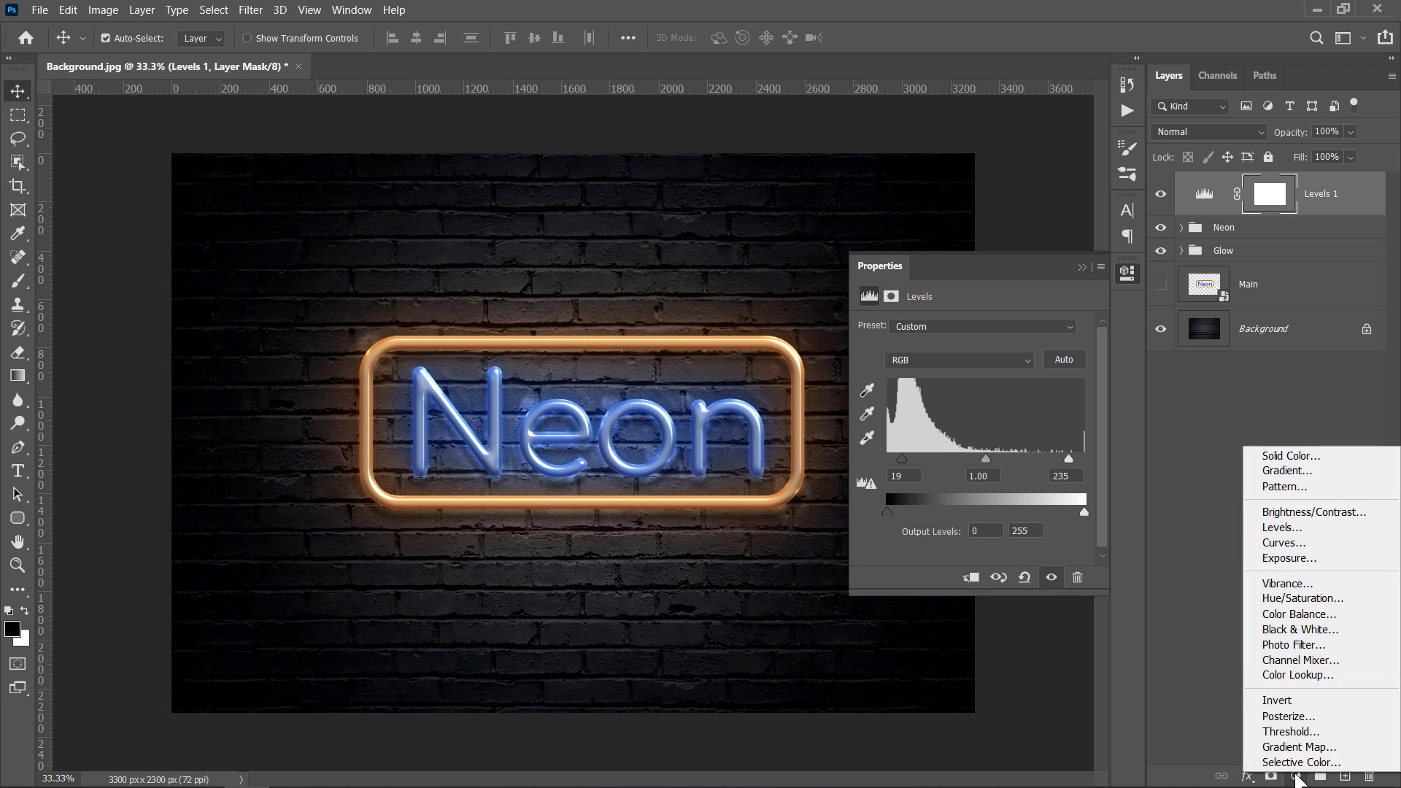
pyautogui.click(1292, 514)
pyautogui.moveTo(972, 378); pyautogui.dragTo(1046, 373)
pyautogui.moveTo(975, 412); pyautogui.dragTo(1039, 413)
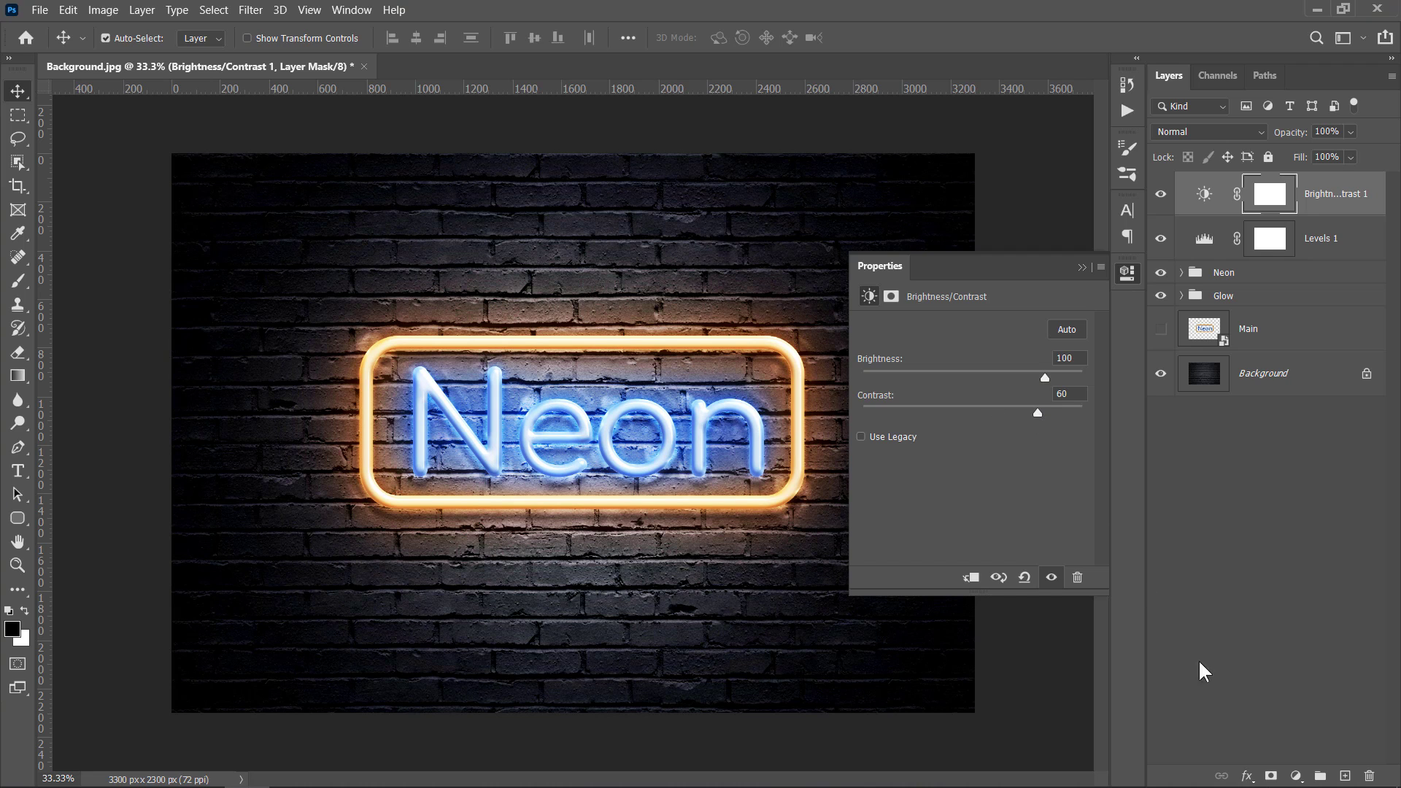
# Step: Add a Vibrance adjustment at +15 vibrance and select the Vibrance 1 layer
pyautogui.click(1296, 776)
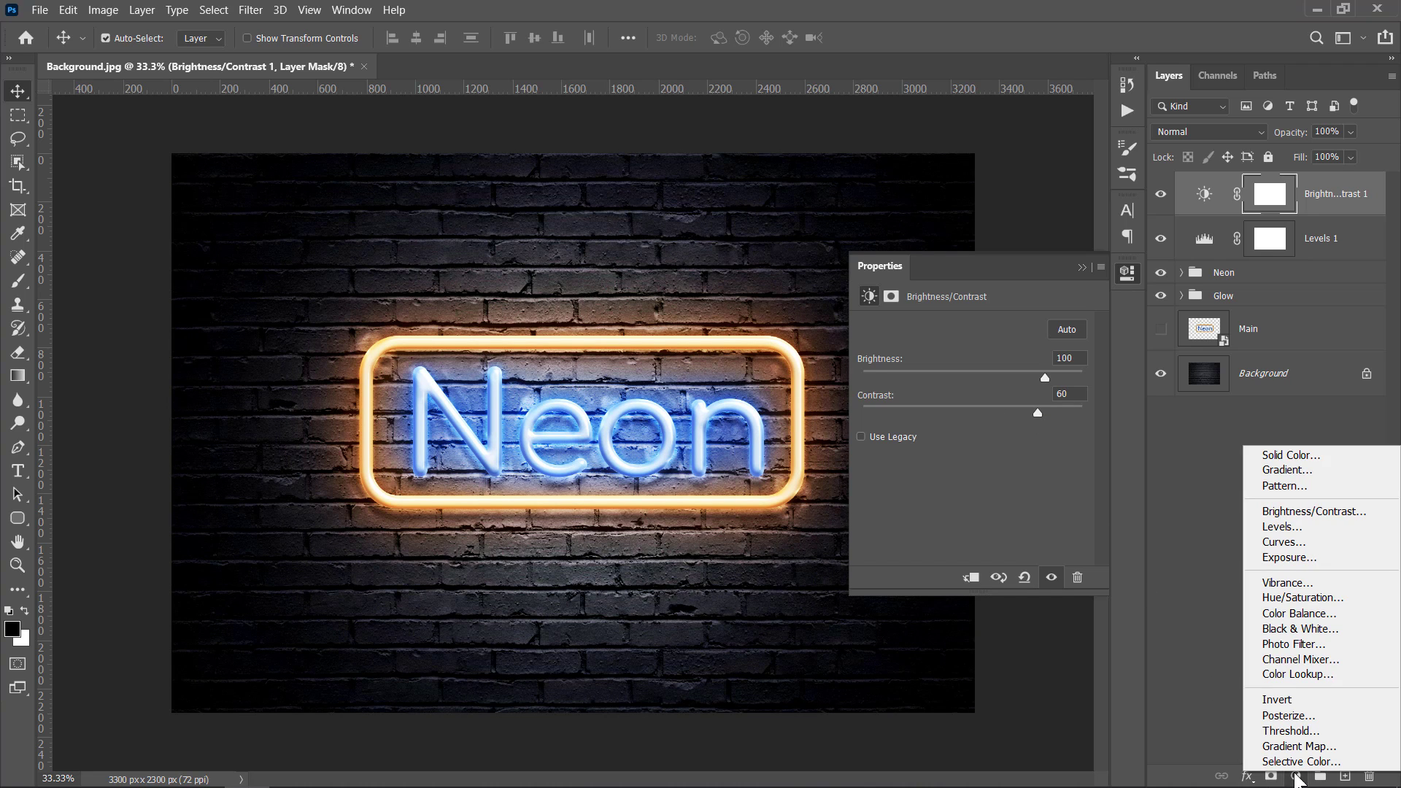
pyautogui.click(1291, 584)
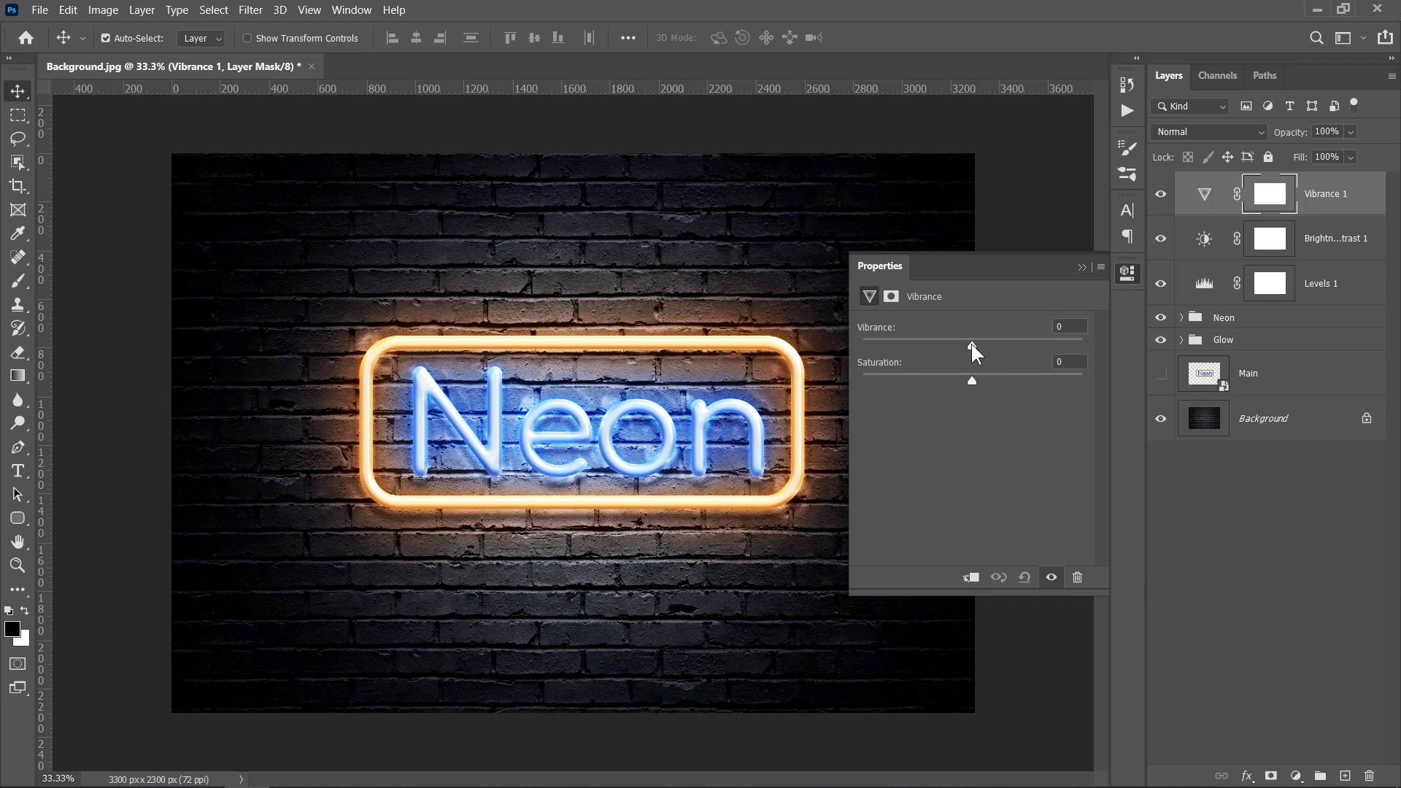
pyautogui.moveTo(972, 344); pyautogui.dragTo(1012, 391)
pyautogui.click(1082, 267)
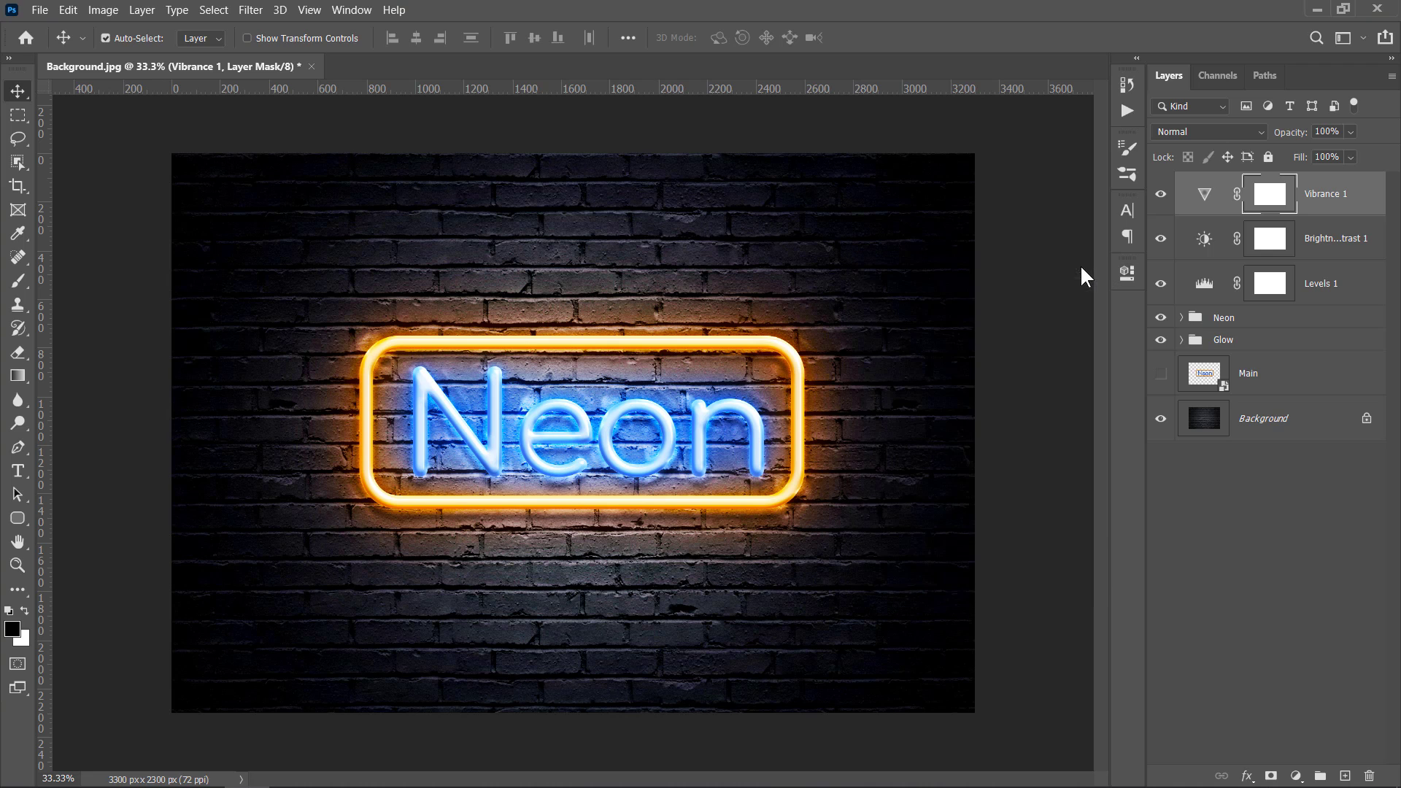
pyautogui.click(1359, 203)
# Step: Group the Levels, Brightness/Contrast and Vibrance layers into a group named 'Adjustments'
pyautogui.keyDown('shift'); pyautogui.click(1351, 285); pyautogui.keyUp('shift')
pyautogui.moveTo(1351, 284); pyautogui.dragTo(1322, 778)
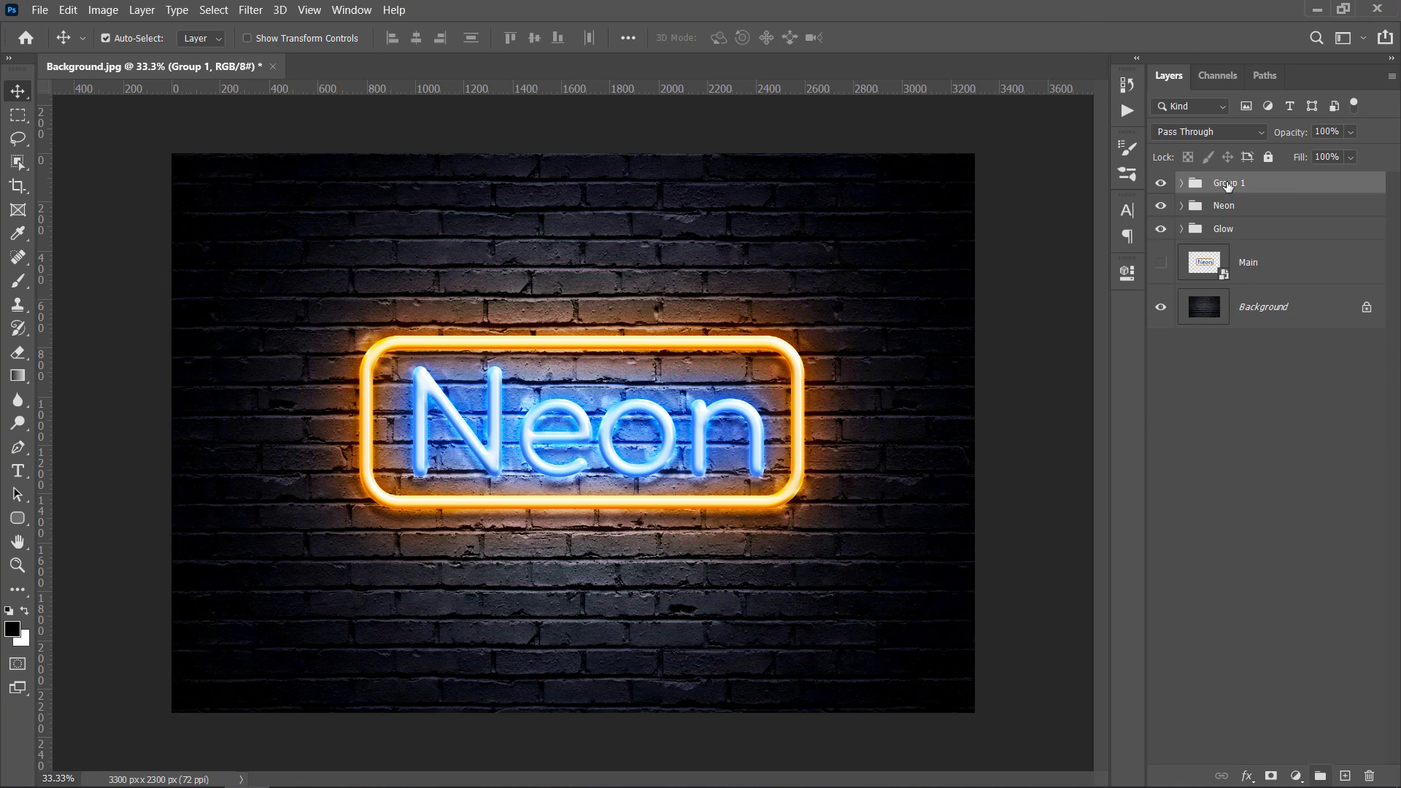
pyautogui.doubleClick(1226, 191)
pyautogui.write('Adjustments')
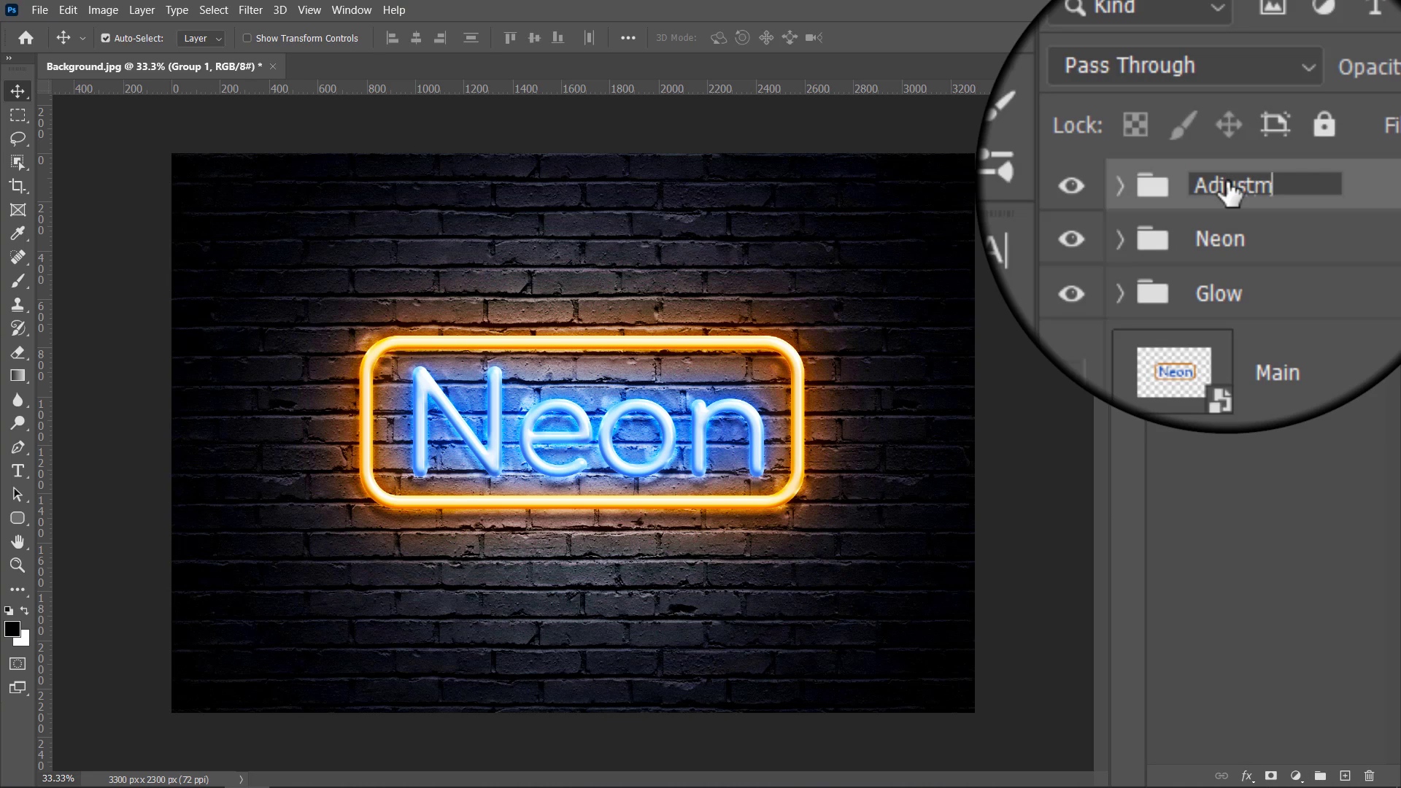
pyautogui.press('Return')
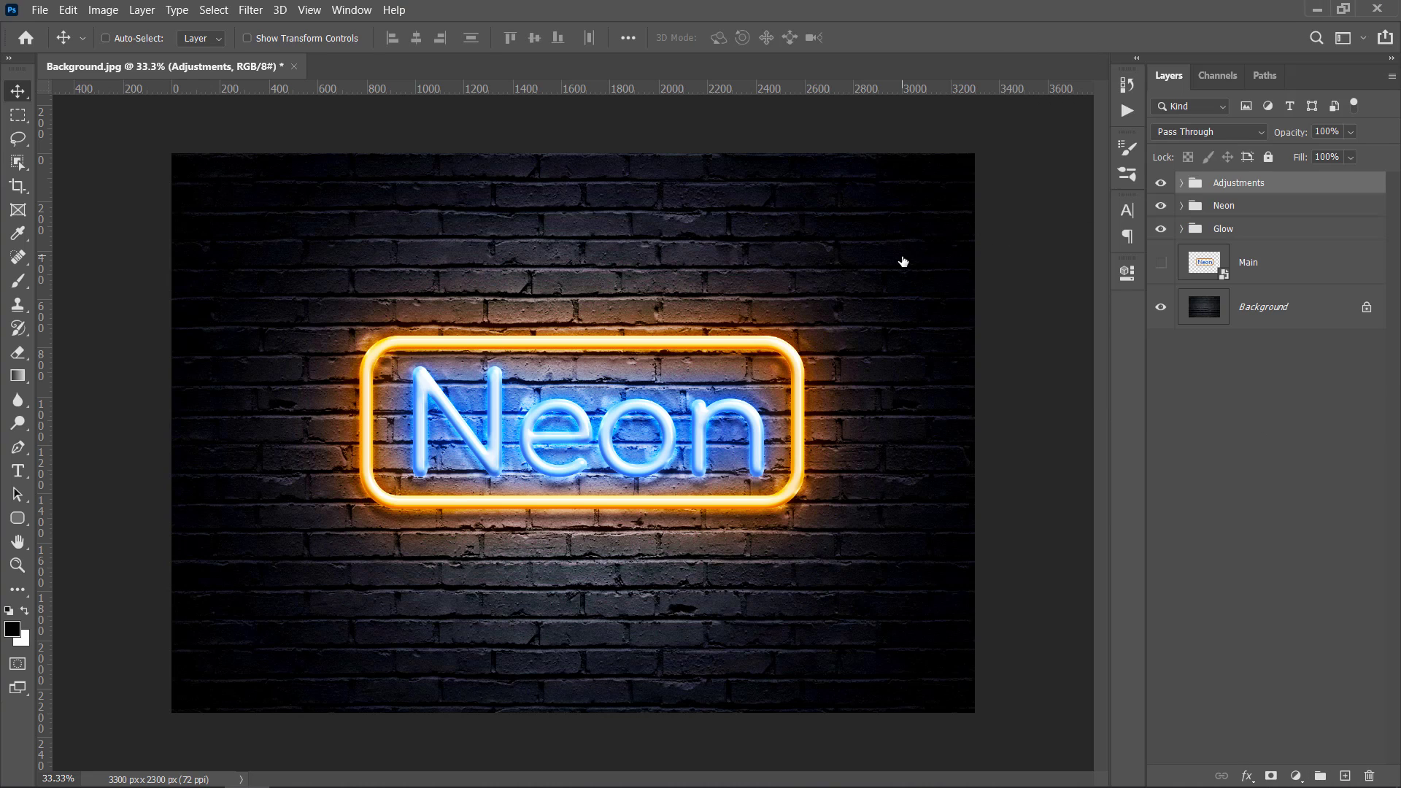
# Step: Zoom in and toggle the Adjustments group off and on to compare before and after
pyautogui.hotkey('ctrl', '=')
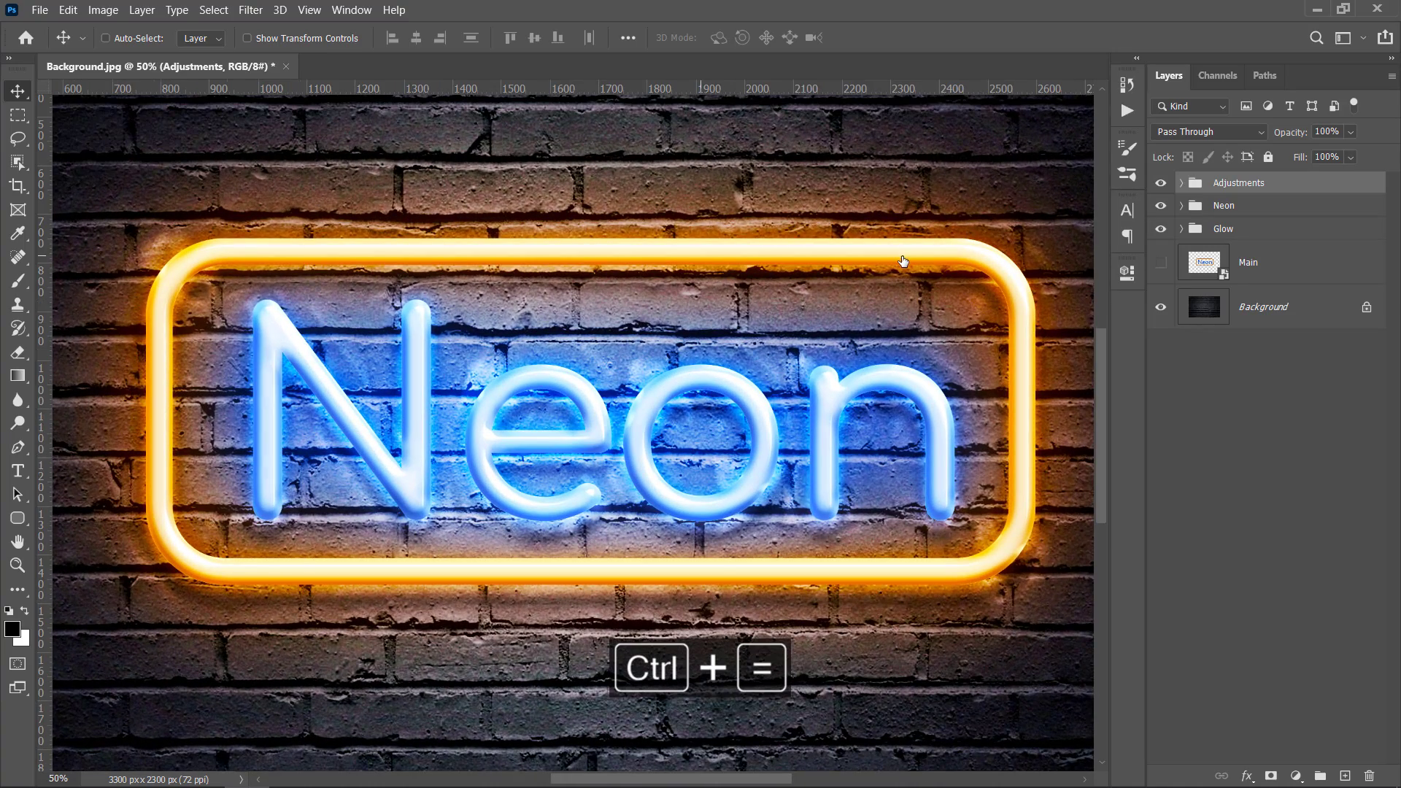
pyautogui.hotkey('ctrl', '=')
pyautogui.click(1164, 184)
pyautogui.click(1161, 183)
pyautogui.scroll(5, 1007, 533)
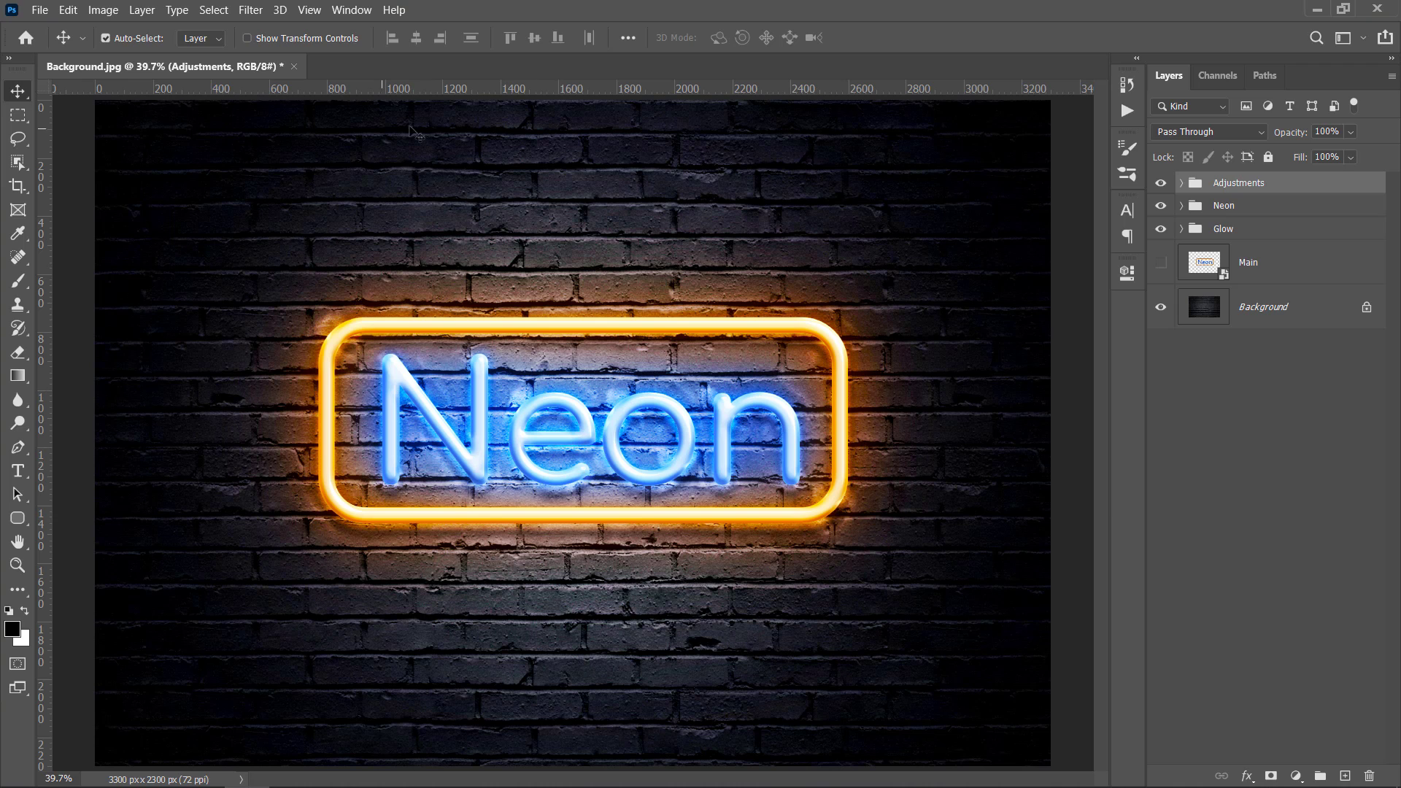
# Step: Load Wire.atn into the Actions panel and select its Wire Creator action
pyautogui.click(352, 9)
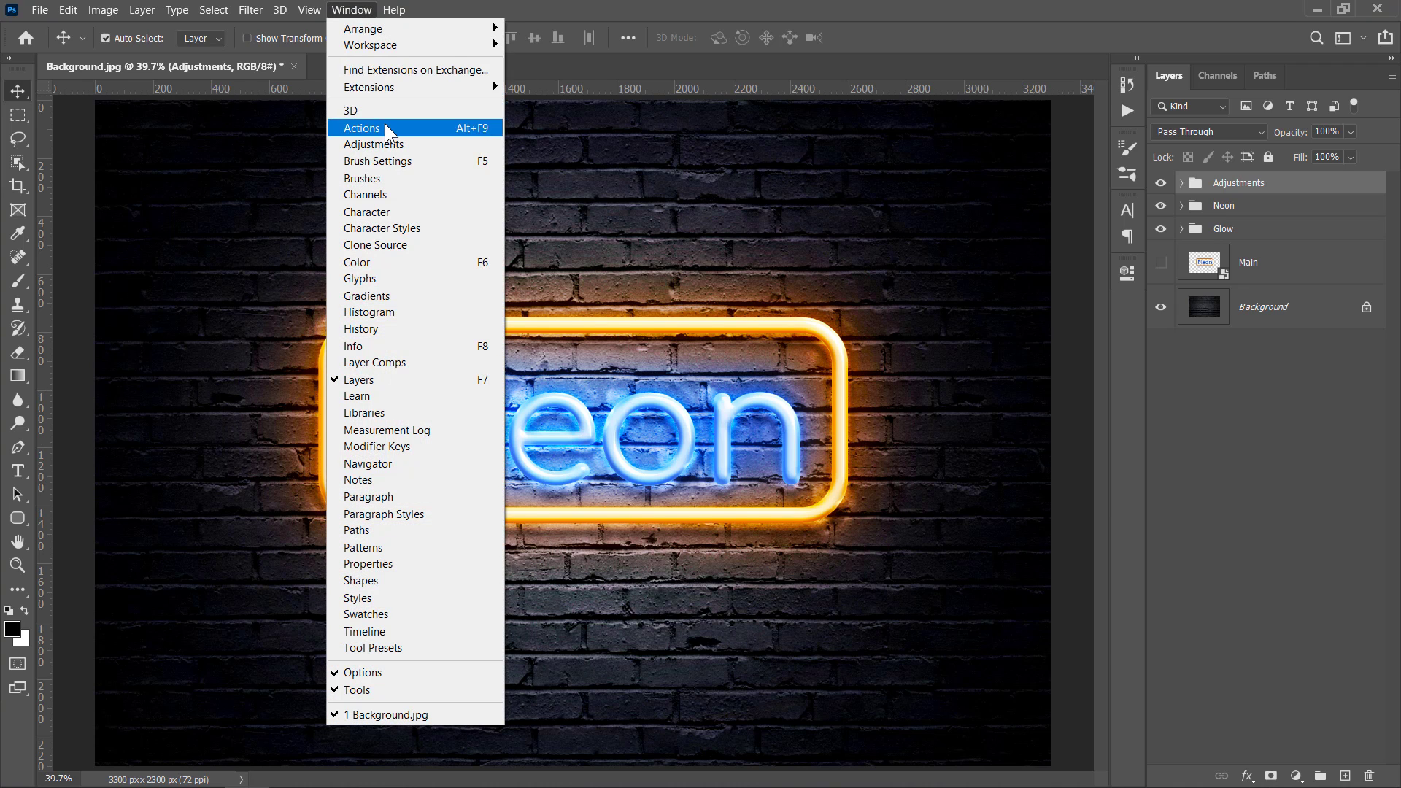
pyautogui.click(384, 125)
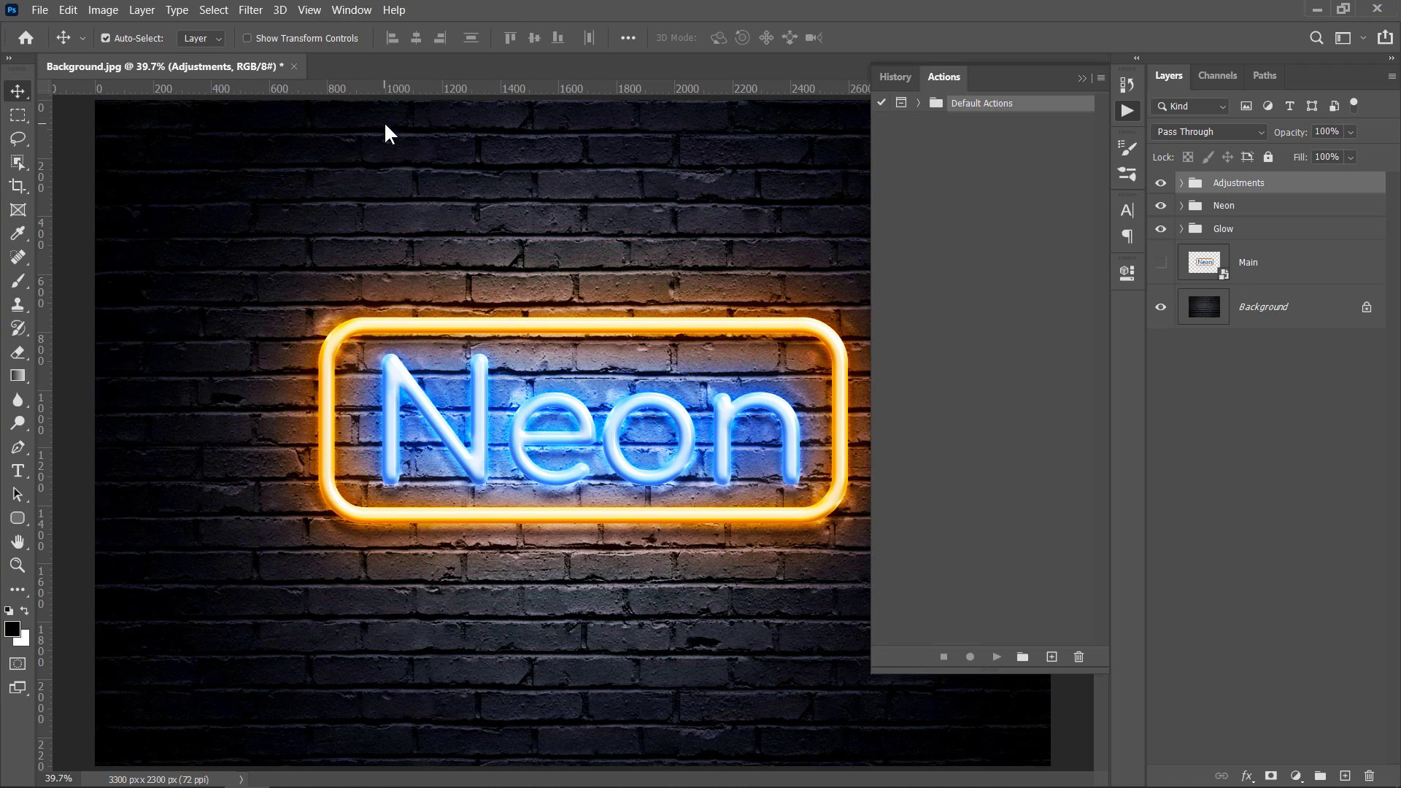
pyautogui.click(1102, 78)
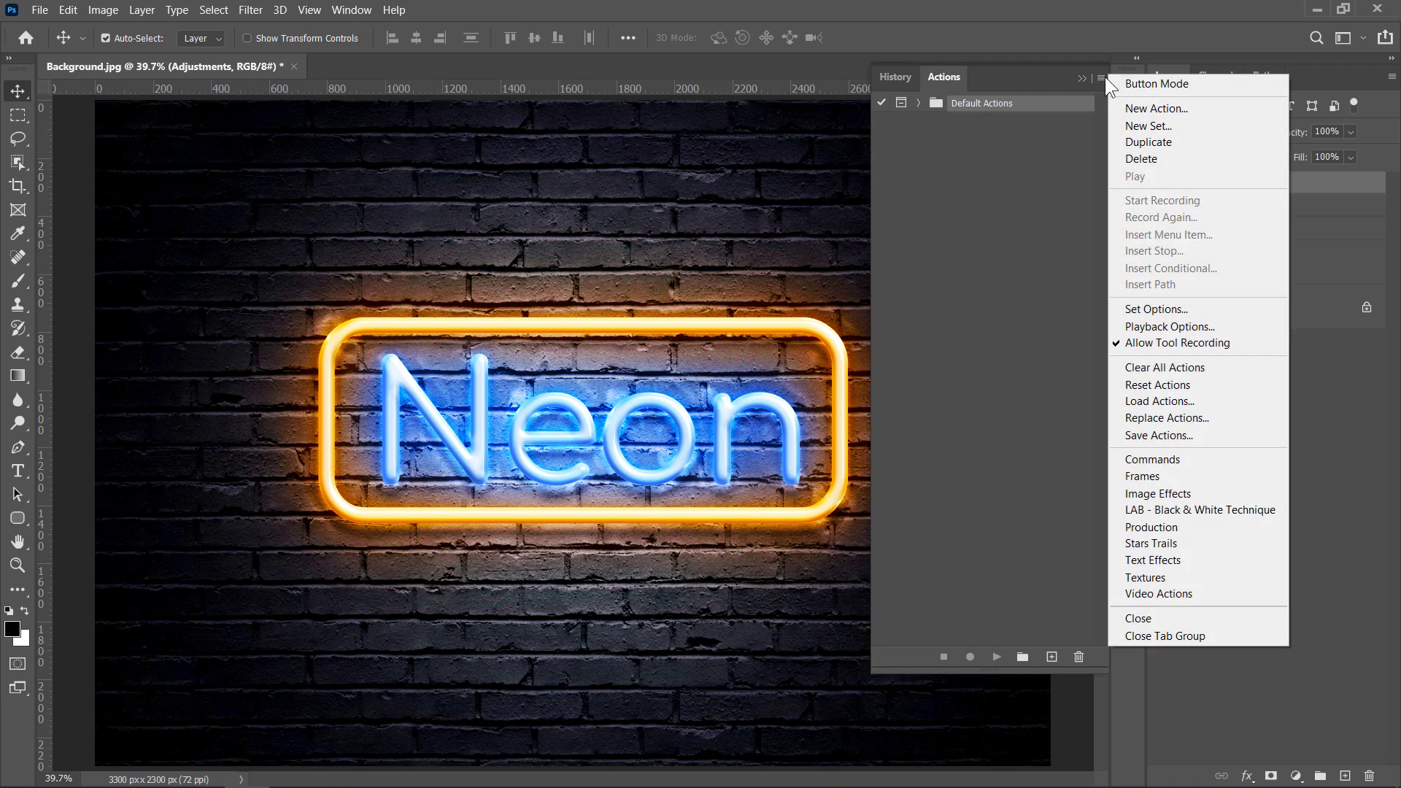
pyautogui.click(1162, 400)
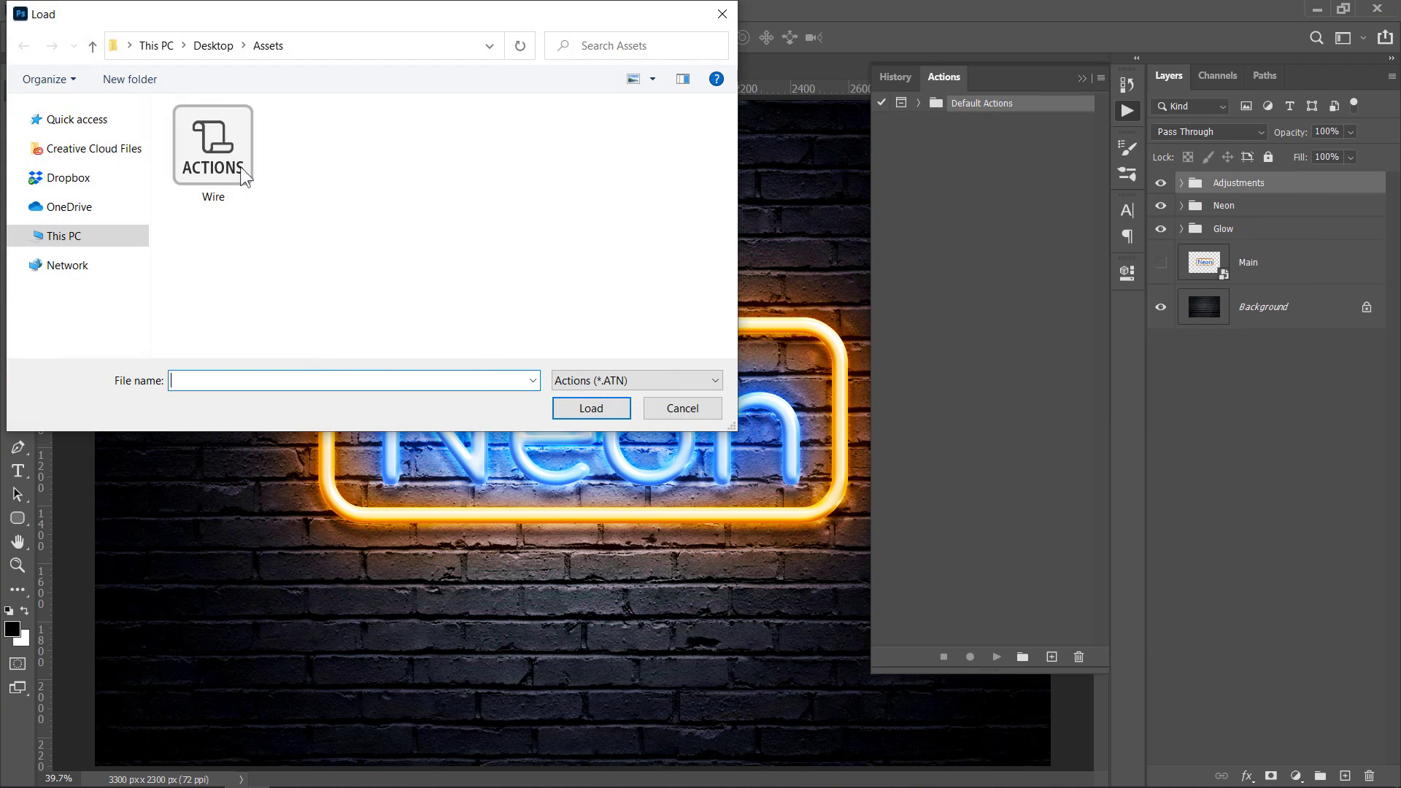
pyautogui.click(238, 169)
pyautogui.click(592, 408)
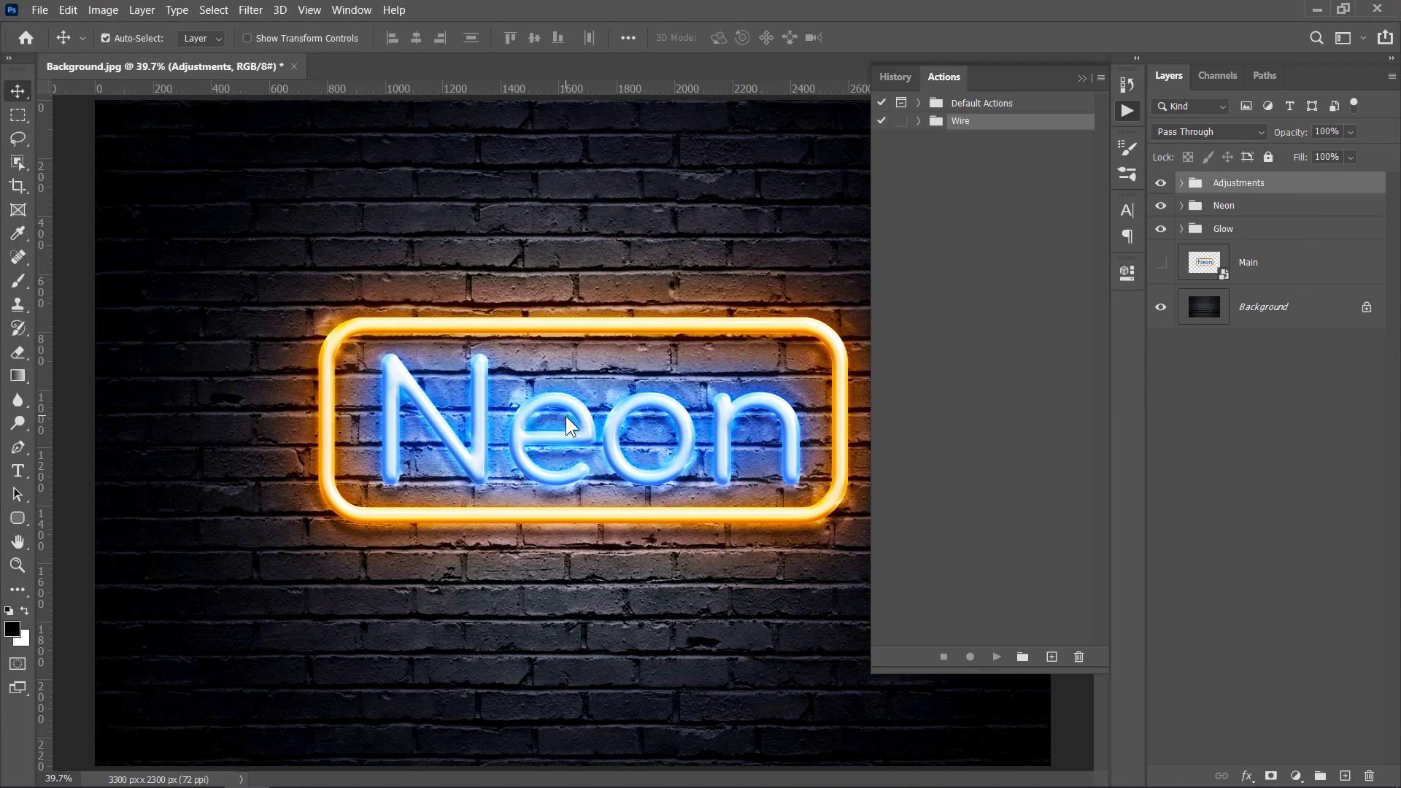
pyautogui.click(919, 122)
pyautogui.click(973, 140)
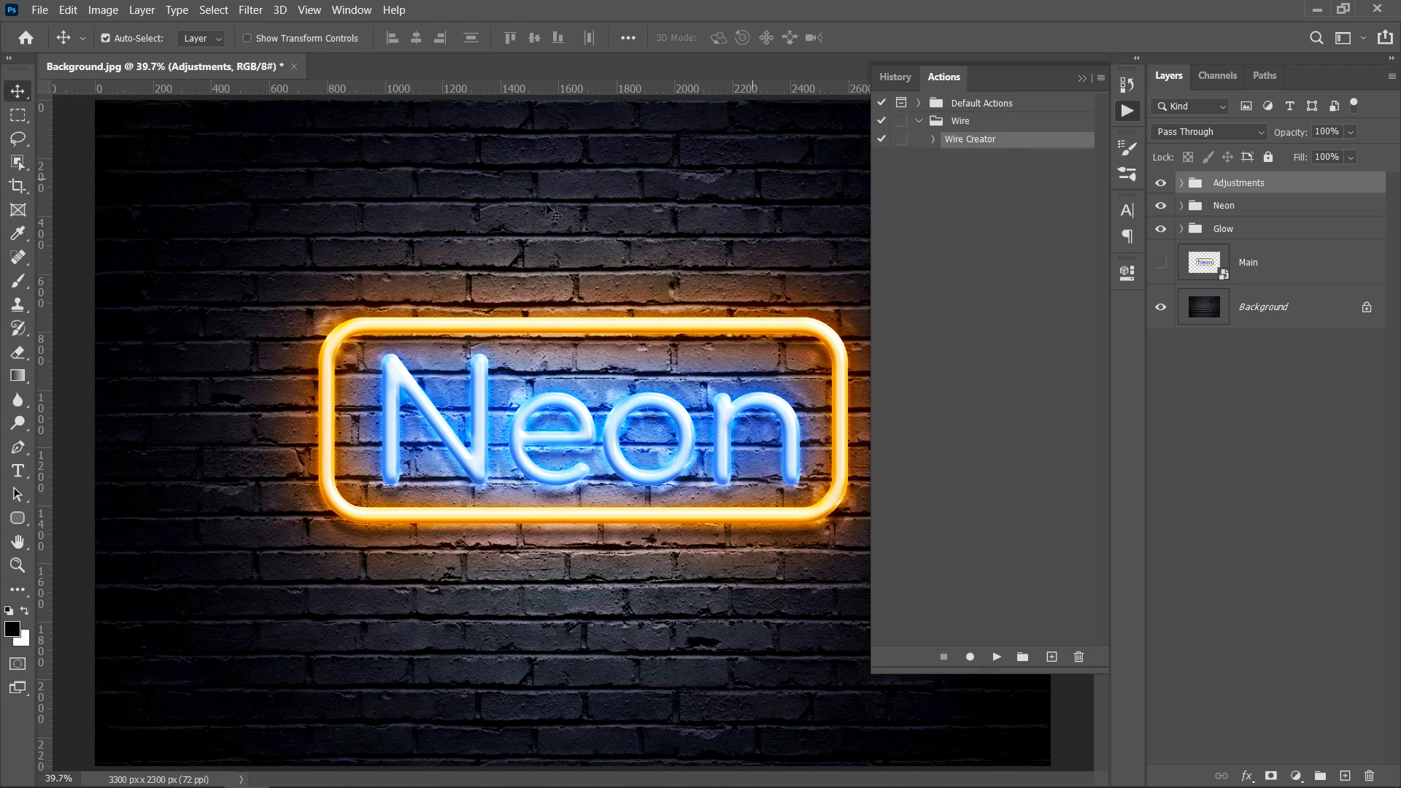
# Step: Choose the Brush tool and confirm a 13 px, 0% hardness brush
pyautogui.click(17, 281)
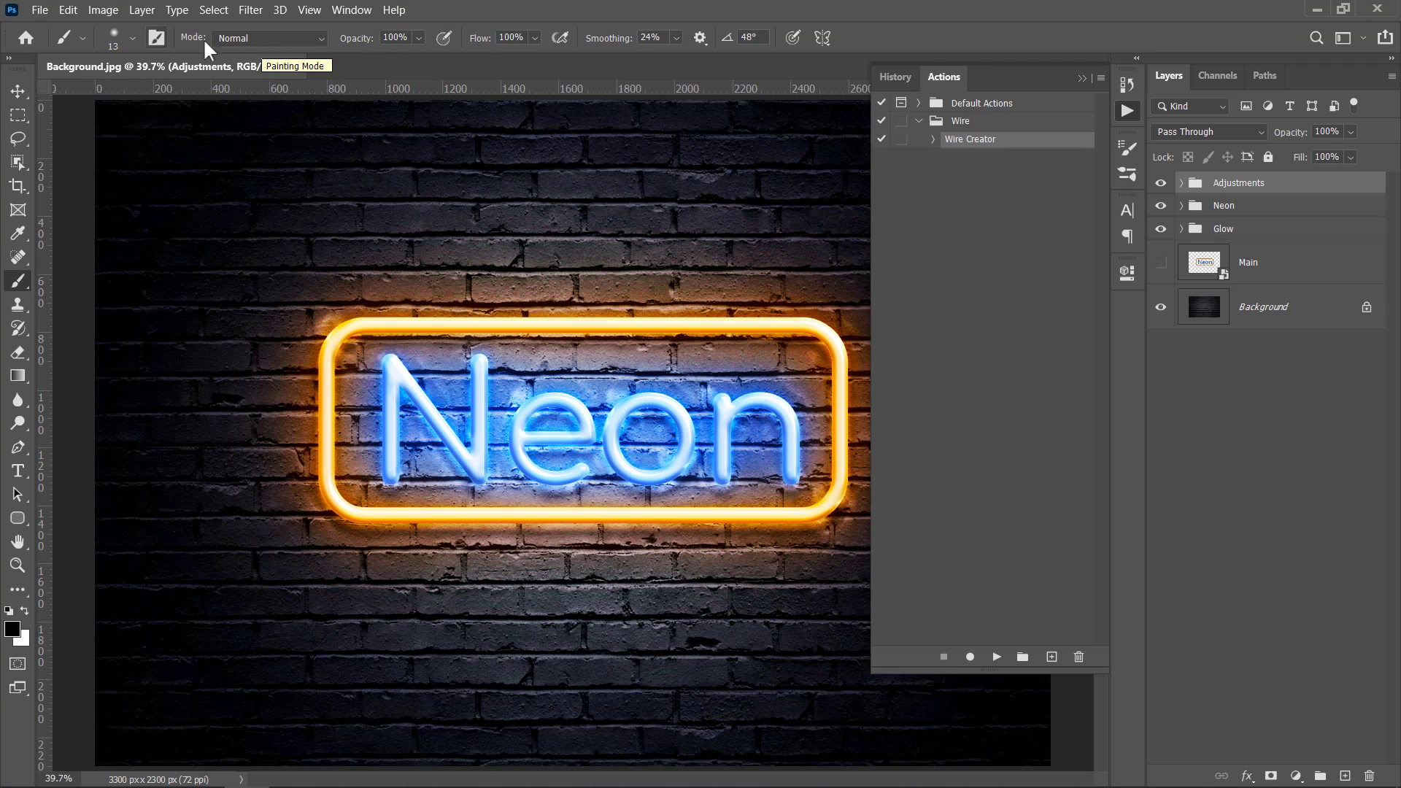
pyautogui.click(132, 38)
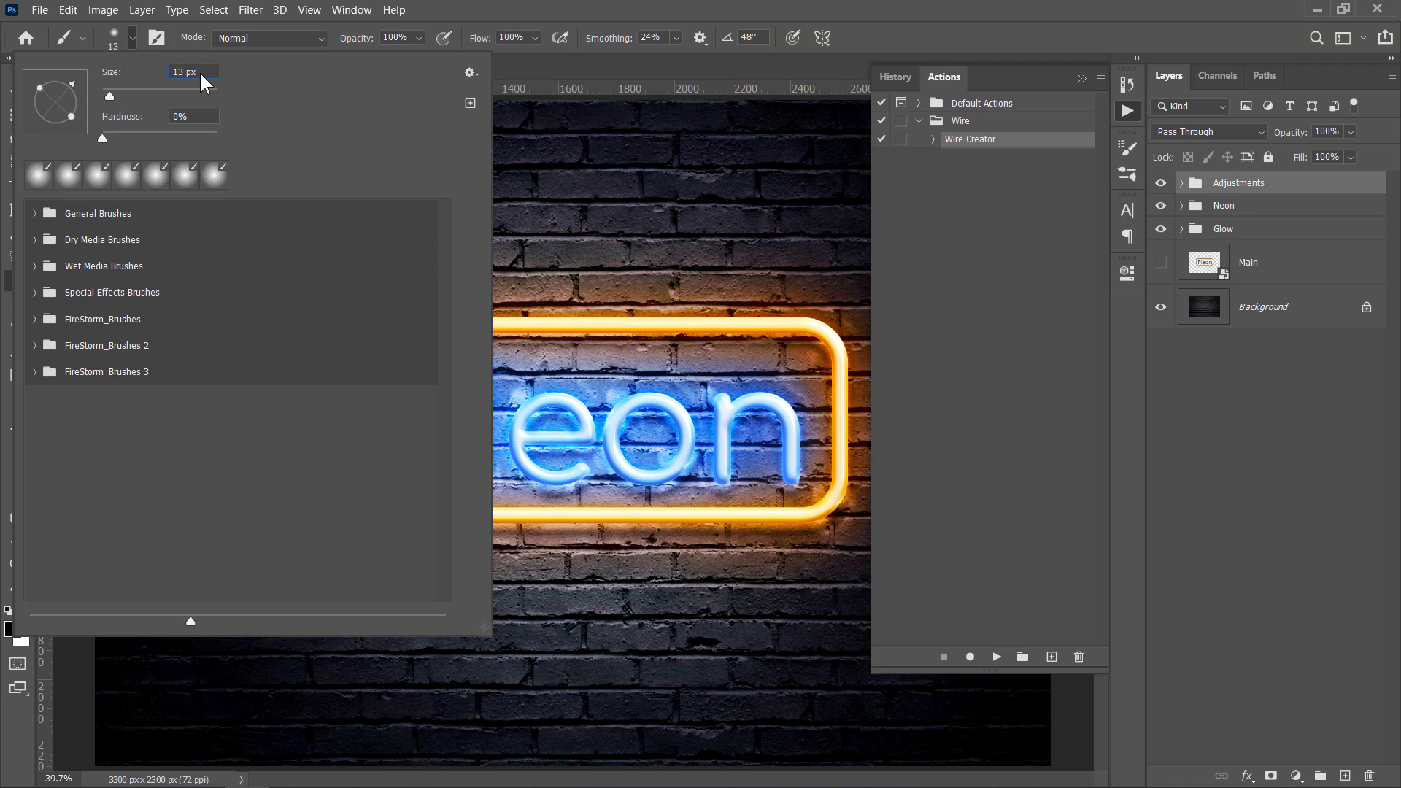
pyautogui.press('Return')
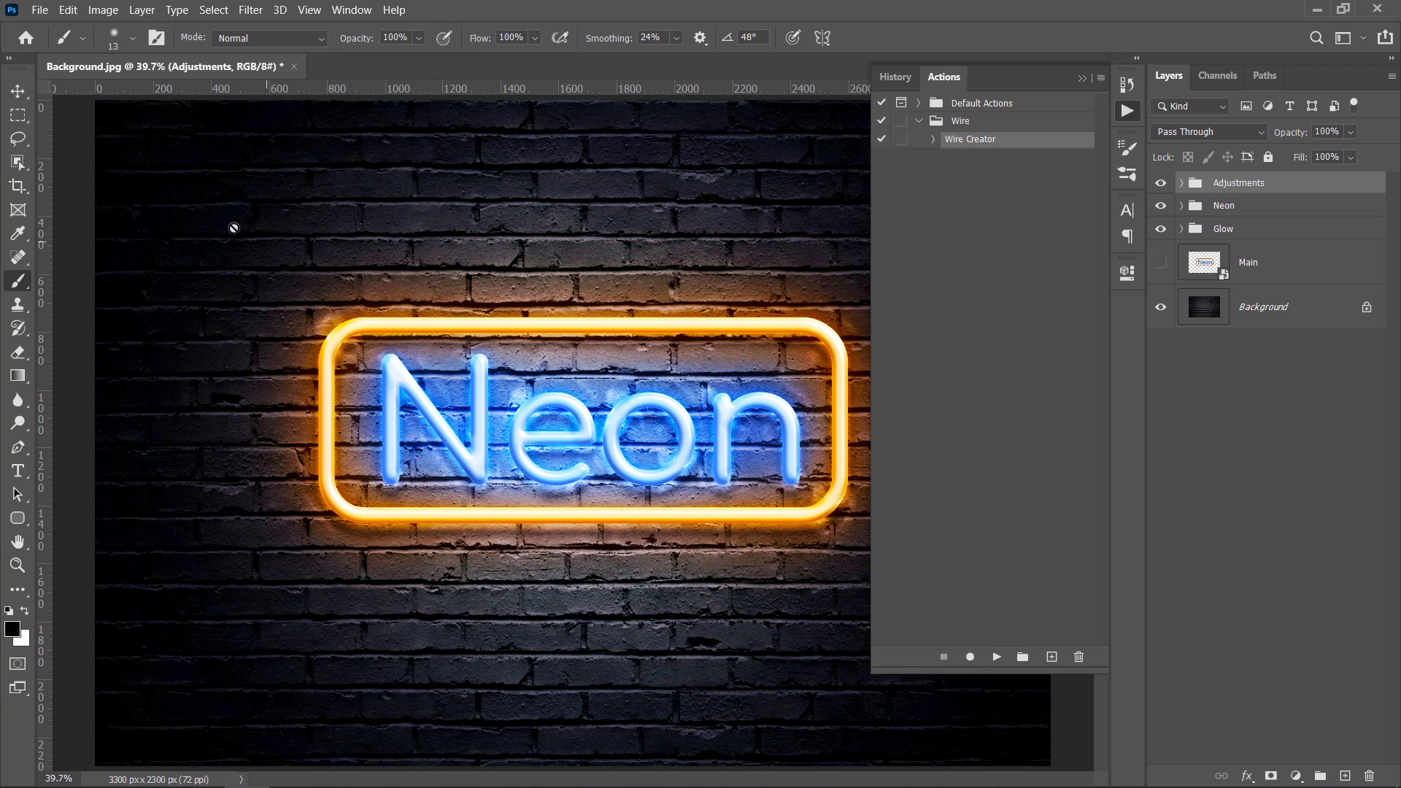
# Step: Set the Pen tool to Path mode and zoom out to see the whole wall
pyautogui.click(17, 456)
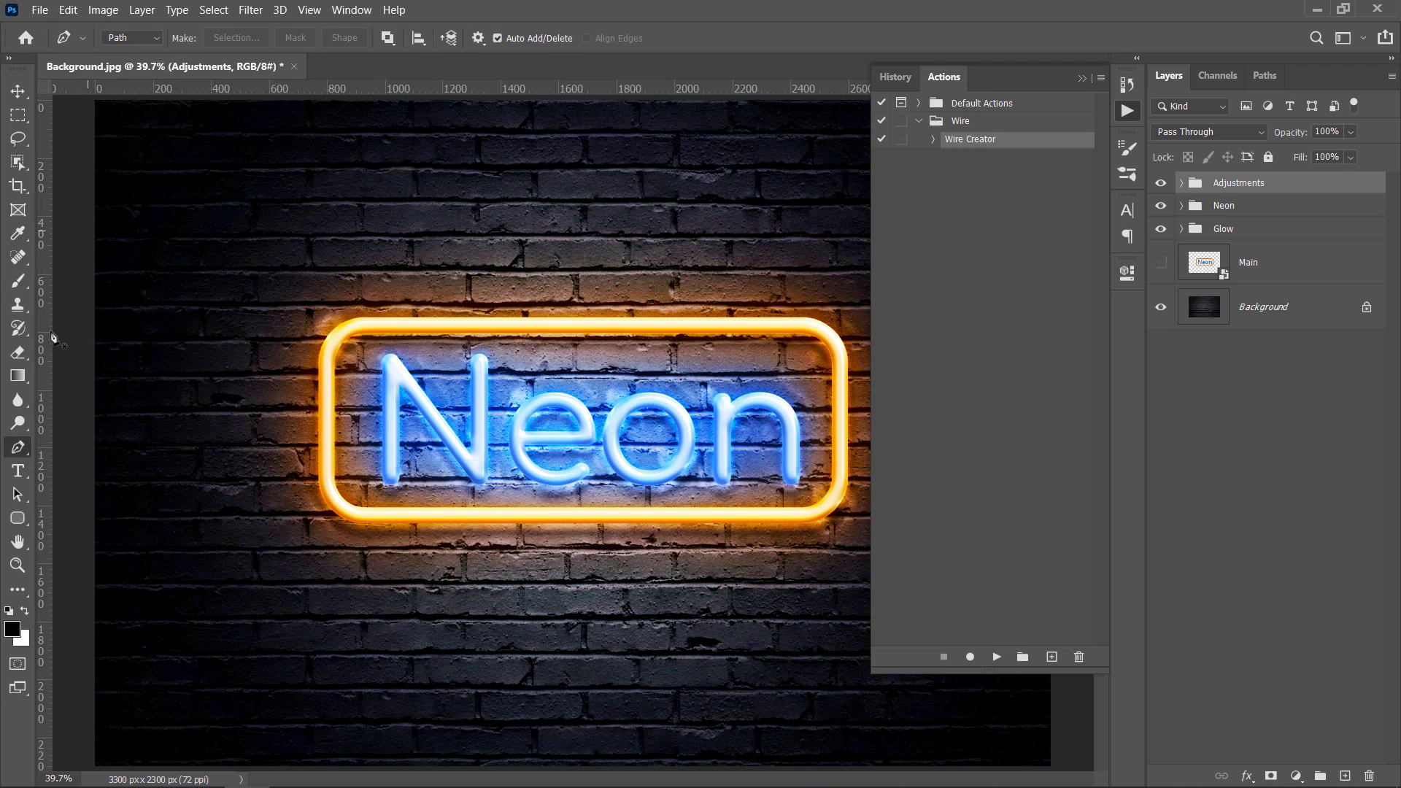
pyautogui.click(134, 38)
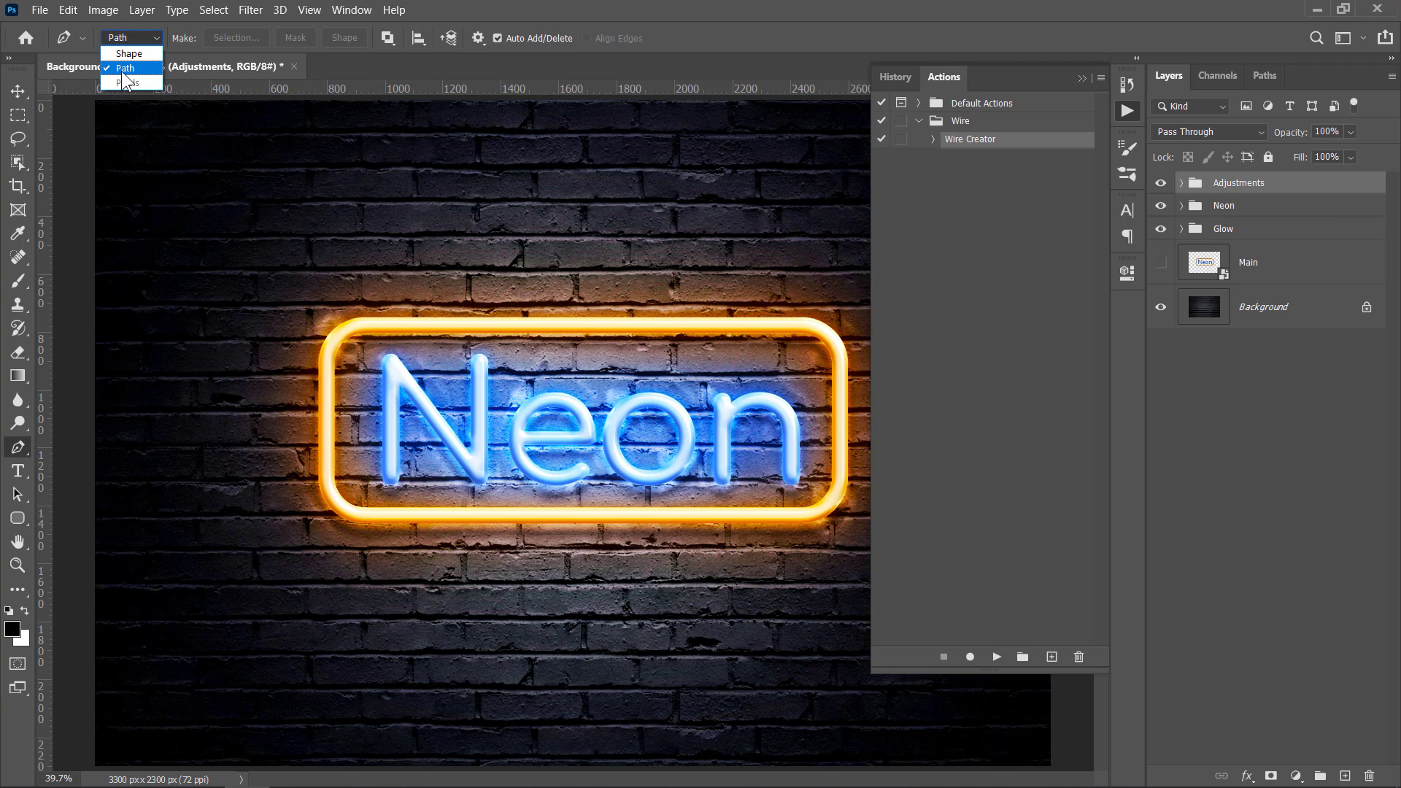
pyautogui.click(121, 68)
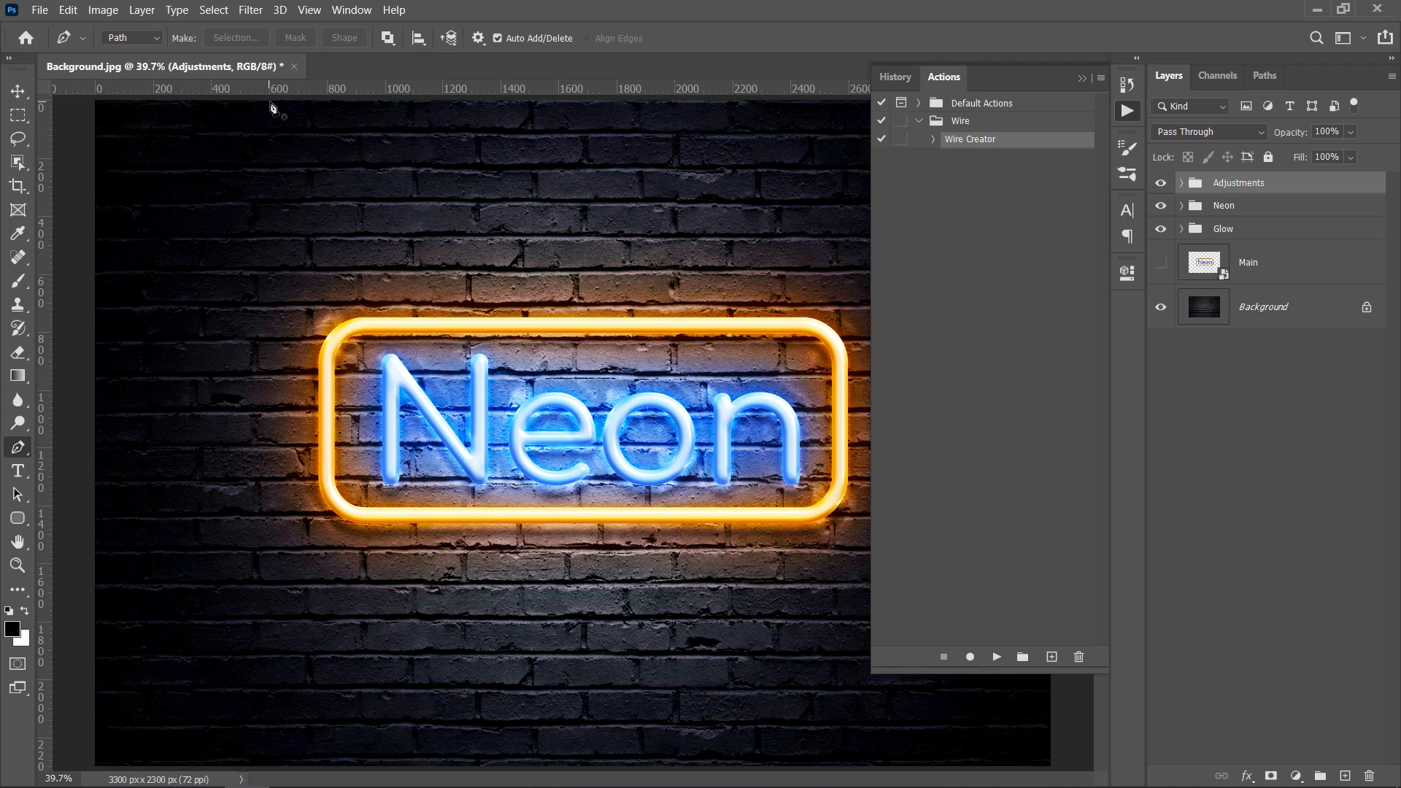
pyautogui.hotkey('ctrl', '-')
# Step: Draw a curved path from the wall's top edge looping across the N, o and n
pyautogui.click(292, 150)
pyautogui.moveTo(420, 465); pyautogui.dragTo(558, 524)
pyautogui.click(495, 377)
pyautogui.moveTo(558, 469); pyautogui.dragTo(624, 505)
pyautogui.moveTo(635, 406); pyautogui.dragTo(648, 350)
pyautogui.click(699, 464)
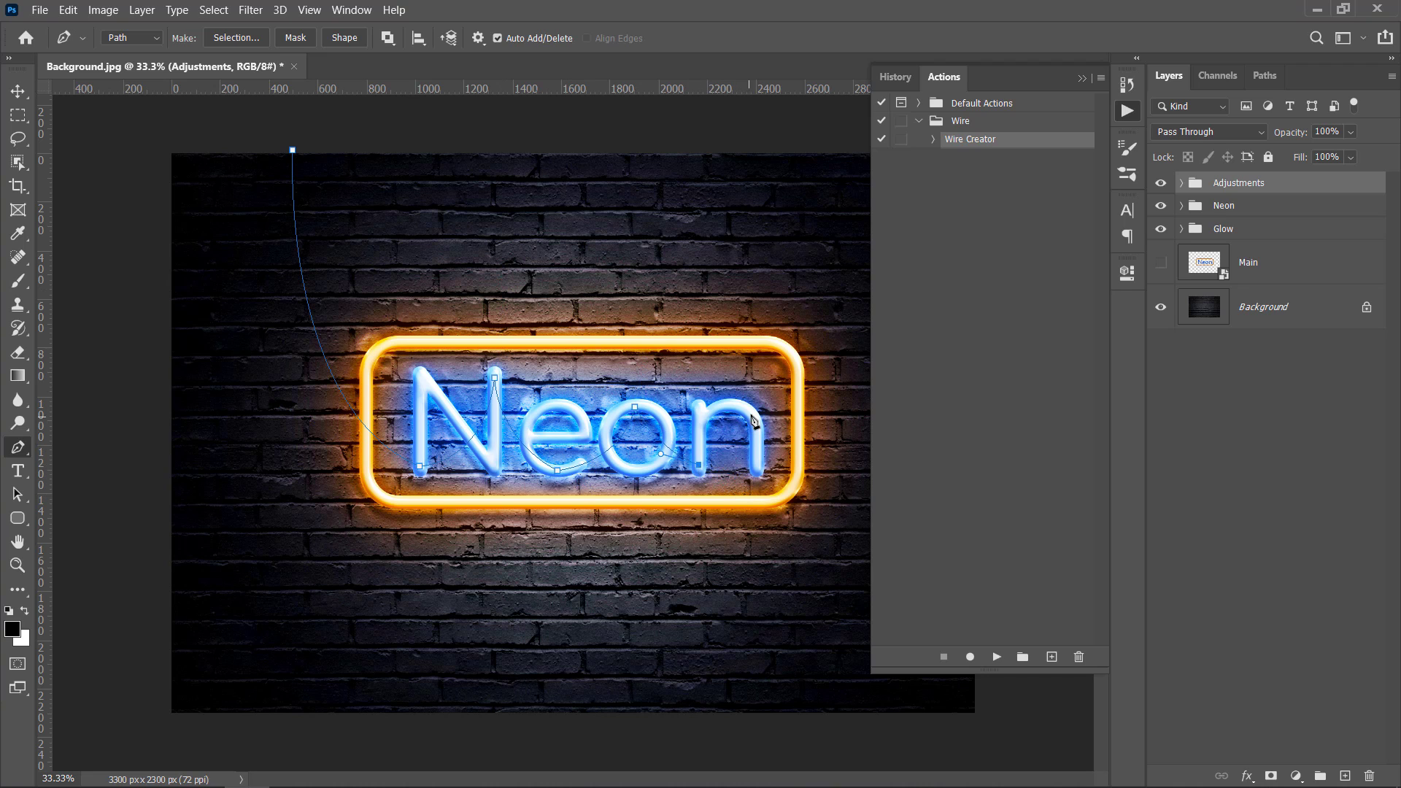
pyautogui.moveTo(750, 413); pyautogui.dragTo(754, 366)
pyautogui.scroll(2, 630, 468)
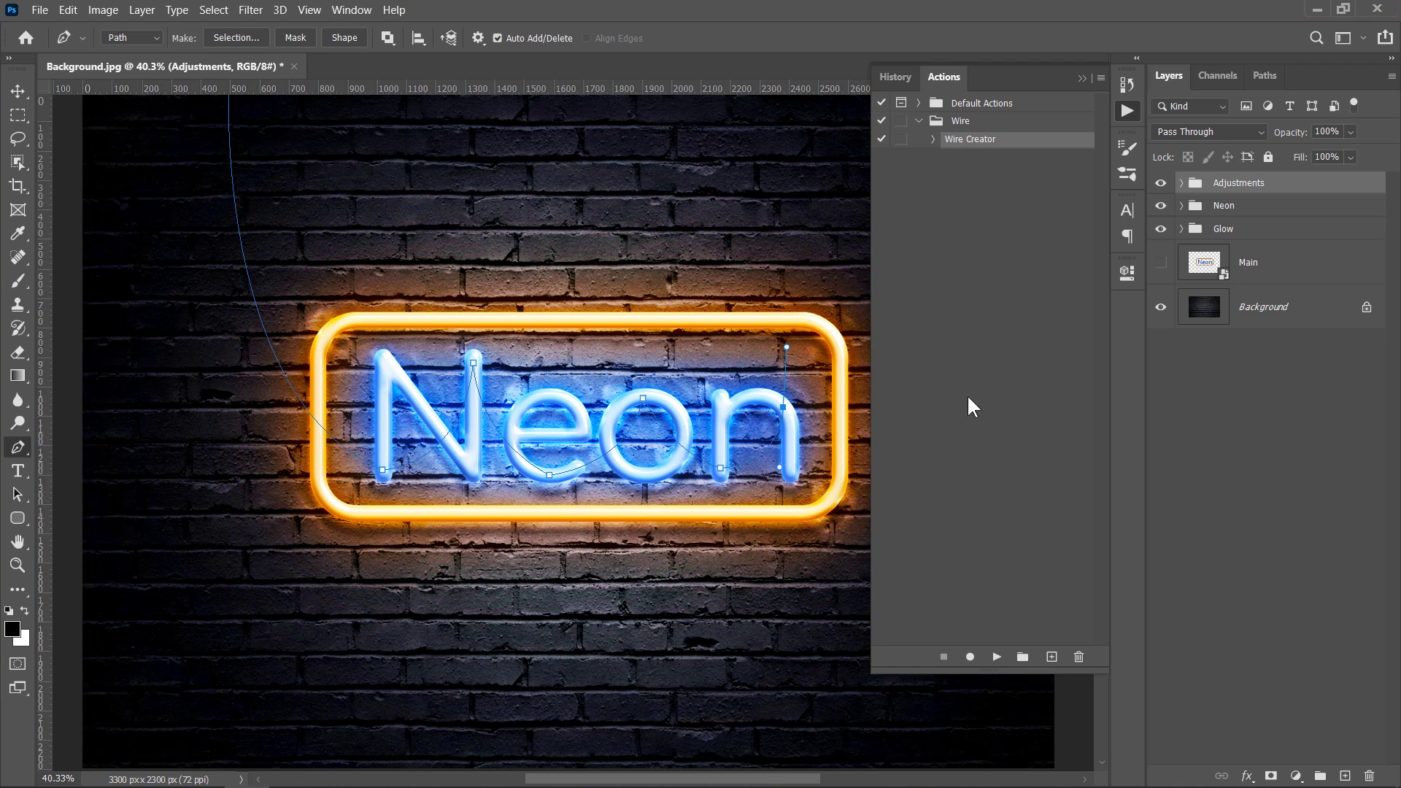
# Step: Turn the path into a dark hanging wire layer placed below the Glow group
pyautogui.click(997, 657)
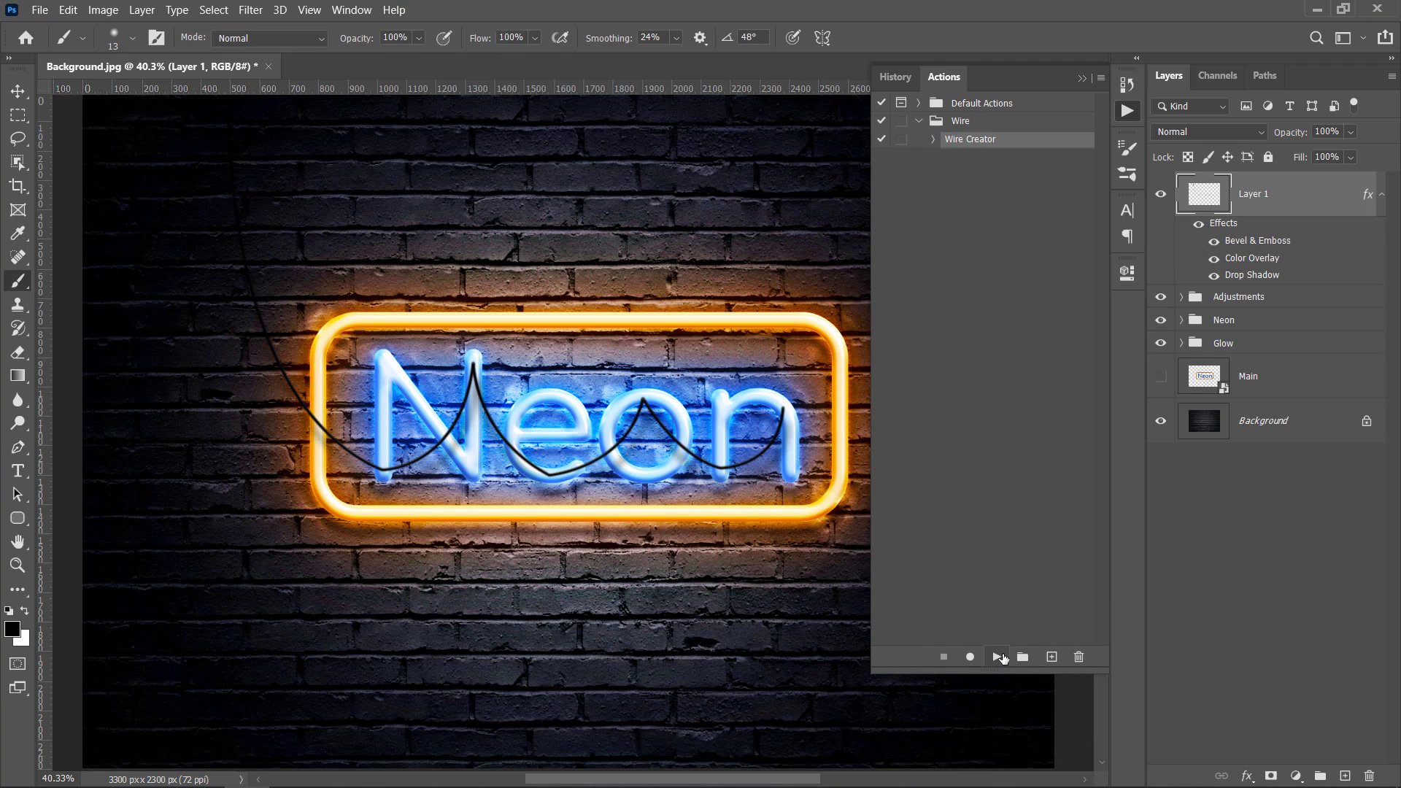
pyautogui.scroll(-2, 454, 432)
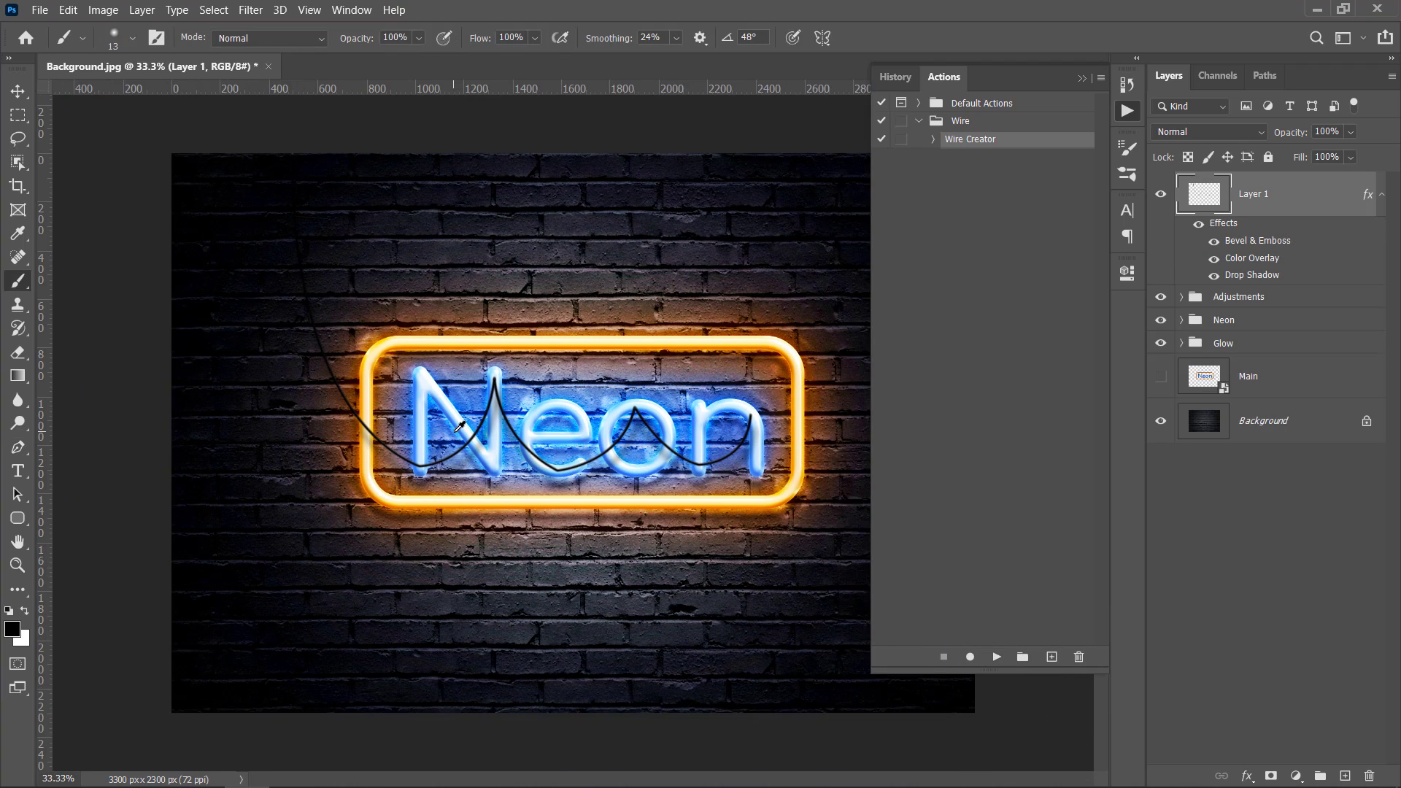
pyautogui.moveTo(1253, 205)
pyautogui.mouseDown()
pyautogui.moveTo(1284, 222)
pyautogui.moveTo(1284, 354)
pyautogui.mouseUp()
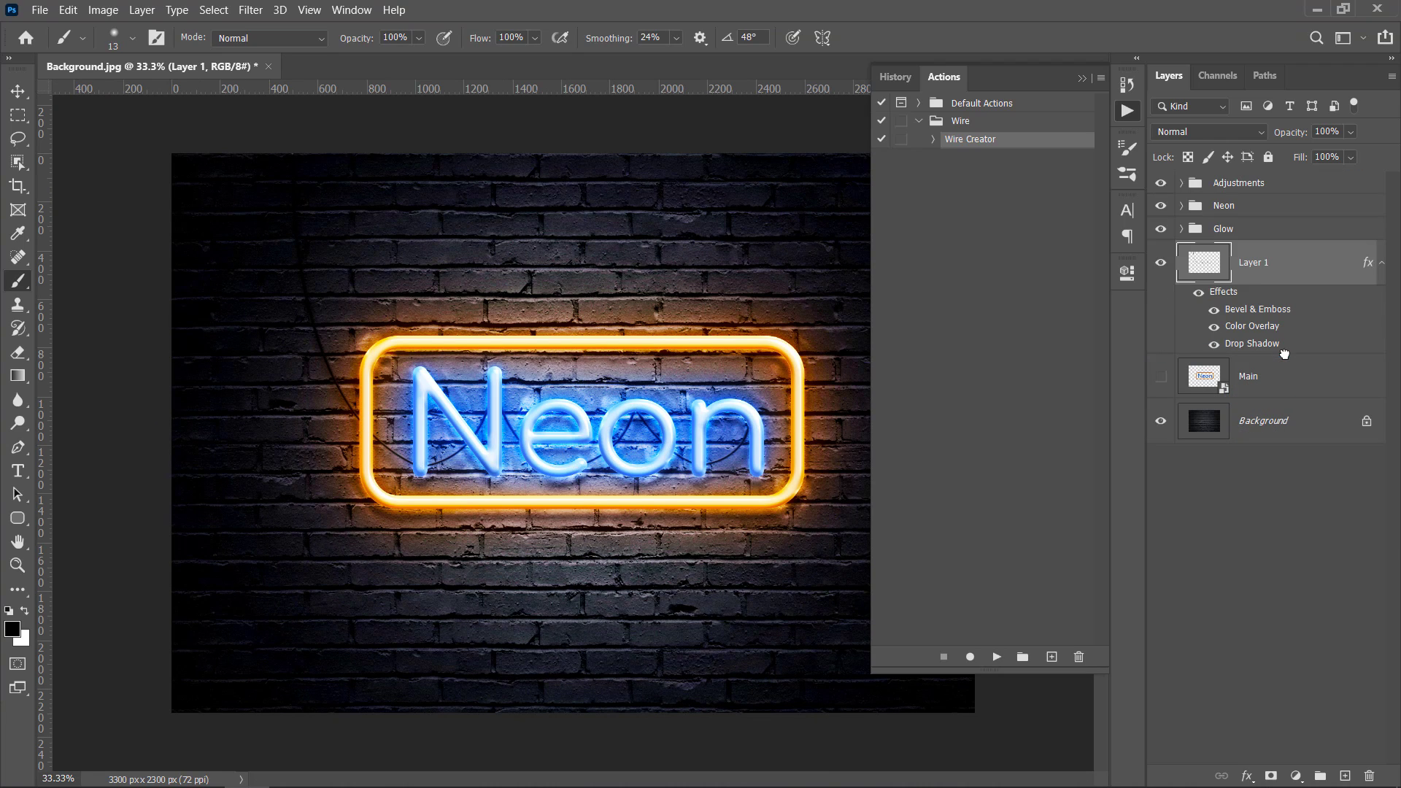
# Step: Duplicate the wire layer, collapse both effects lists, and group the two wire layers
pyautogui.hotkey('ctrl', 'j')
pyautogui.hotkey('alt', 'F9')
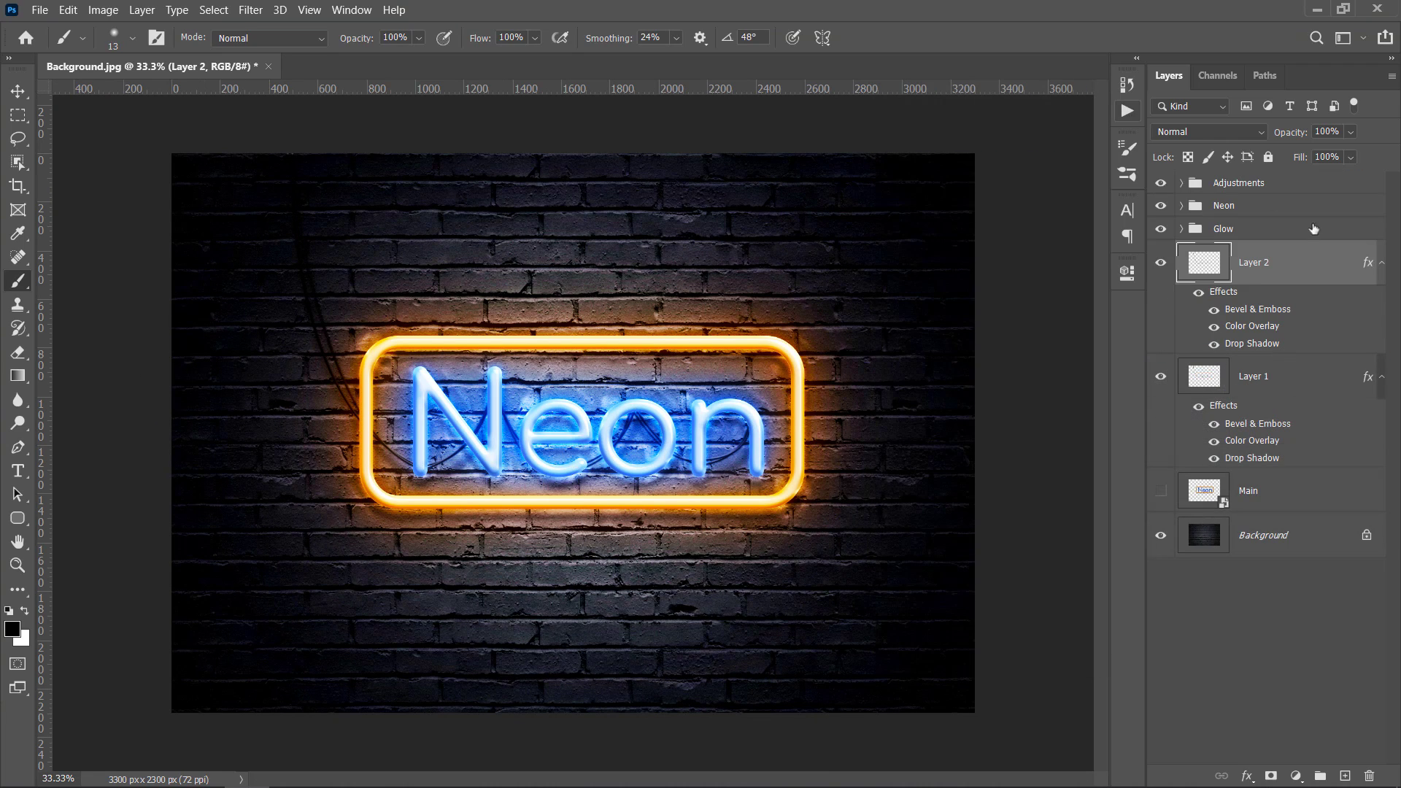
pyautogui.click(1382, 262)
pyautogui.click(1382, 308)
pyautogui.keyDown('shift'); pyautogui.click(1341, 306); pyautogui.keyUp('shift')
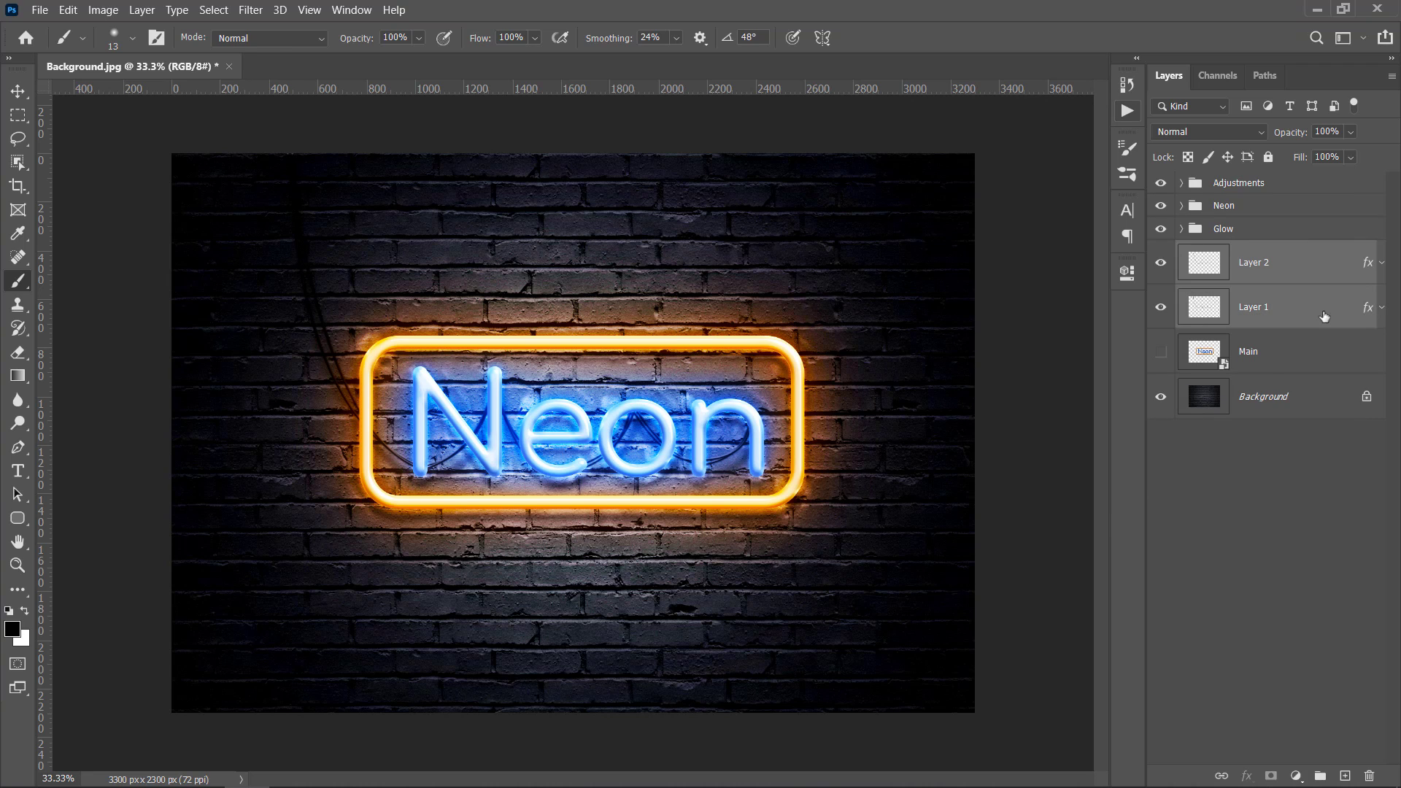
pyautogui.moveTo(1341, 306); pyautogui.dragTo(1312, 676)
pyautogui.hotkey('ctrl', 'g')
# Step: Rename the new wire group 'Wires'
pyautogui.doubleClick(1234, 252)
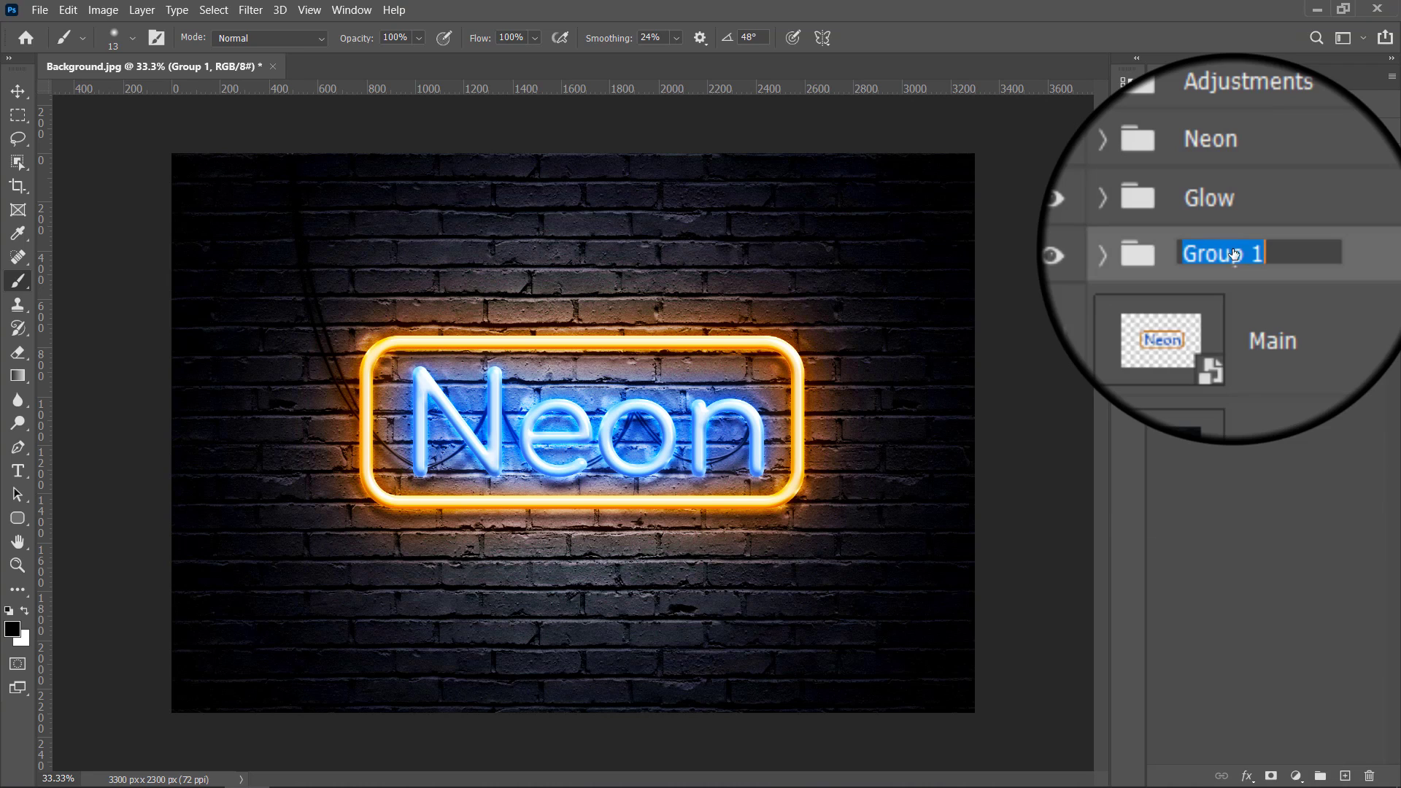
pyautogui.write('Wires')
pyautogui.press('Return')
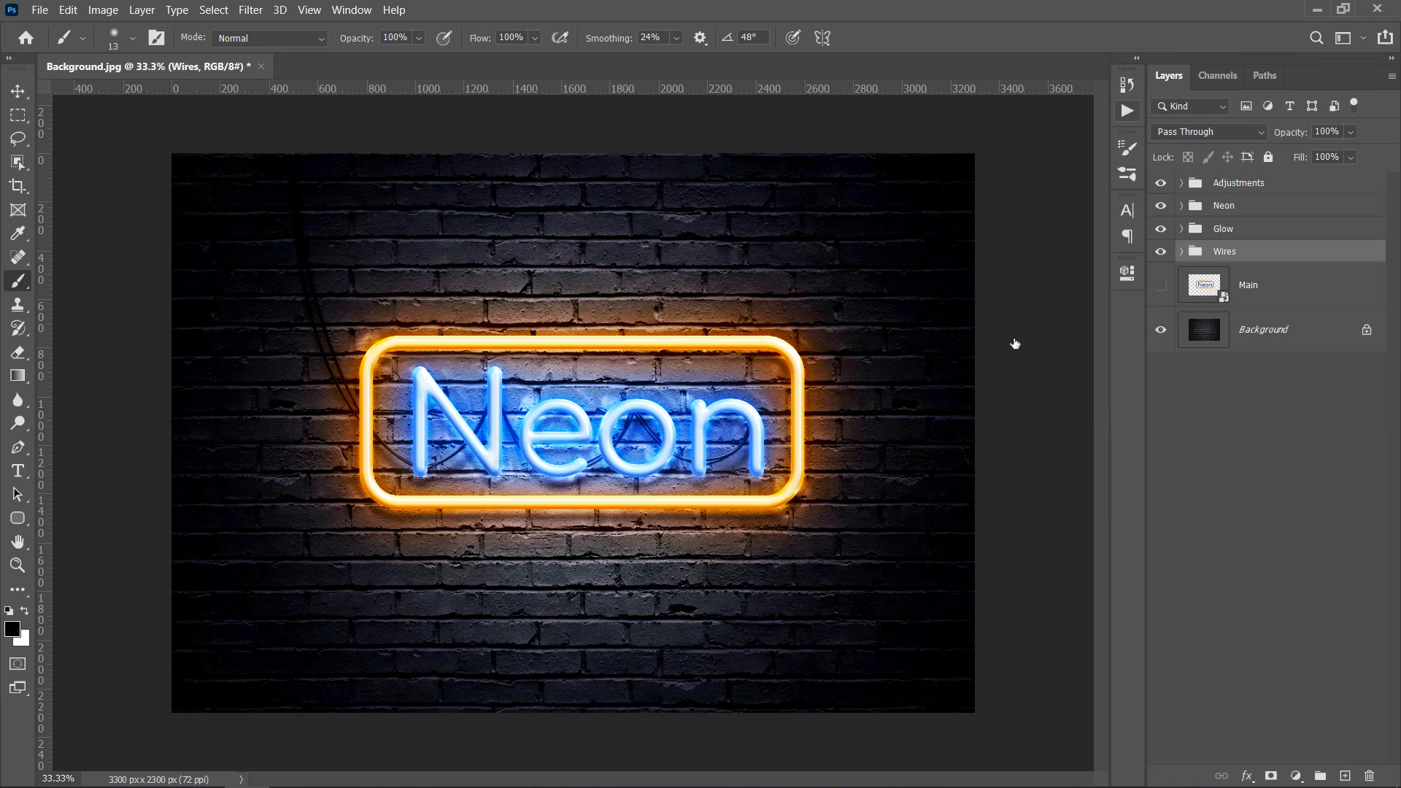
# Step: Fit the image on screen and open the Main smart object as Color Fill 1.psb
pyautogui.scroll(5, 595, 449)
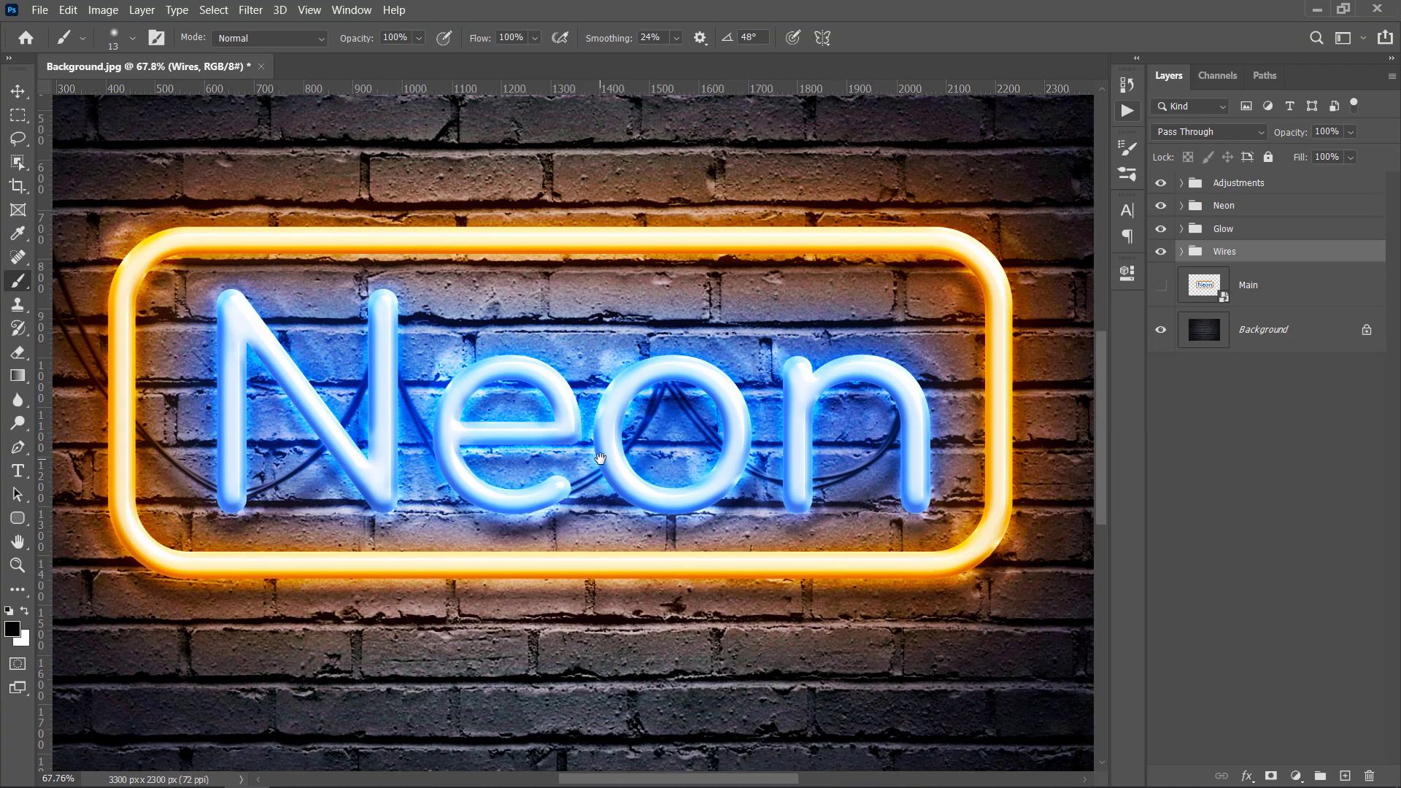
pyautogui.moveTo(600, 458); pyautogui.dragTo(813, 485)
pyautogui.hotkey('ctrl', '0')
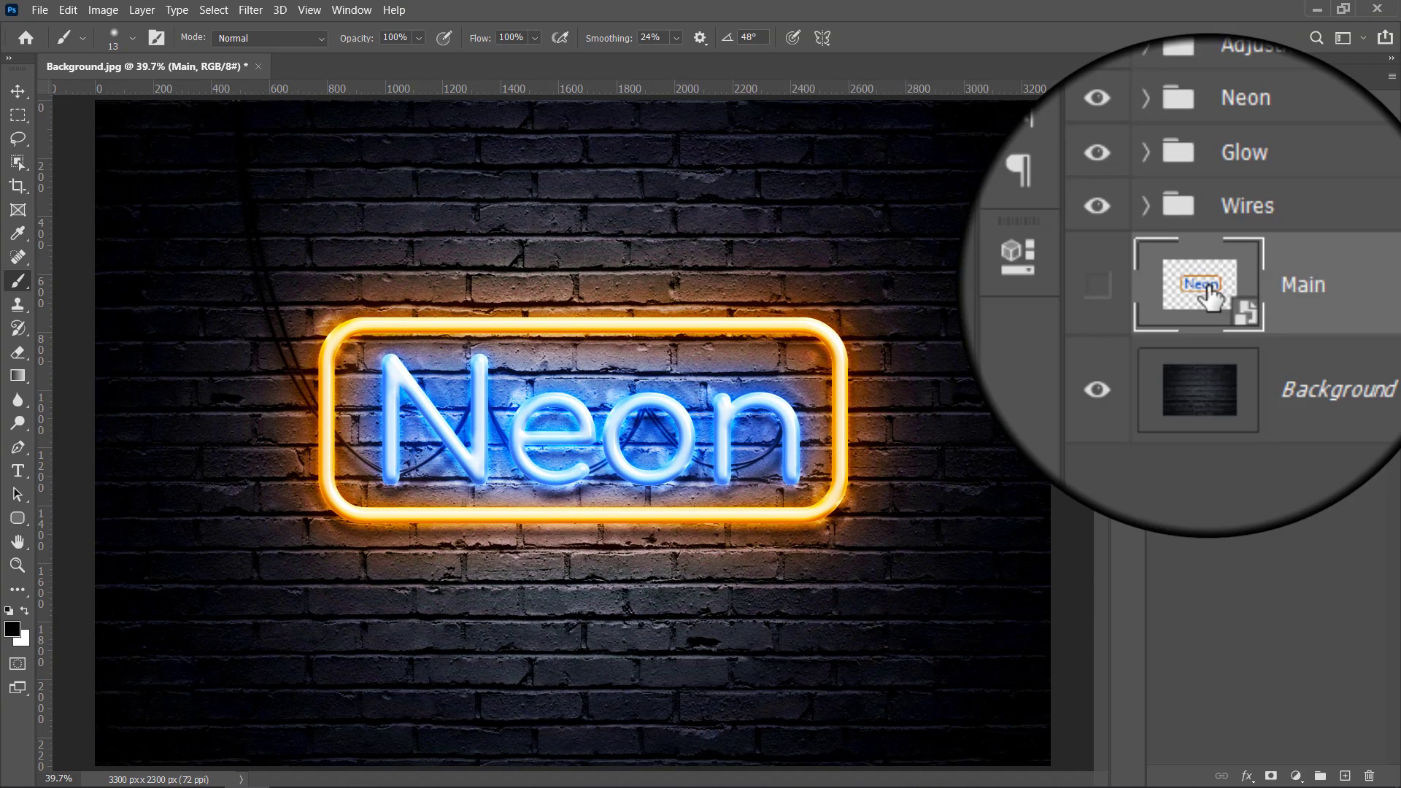
pyautogui.doubleClick(1203, 290)
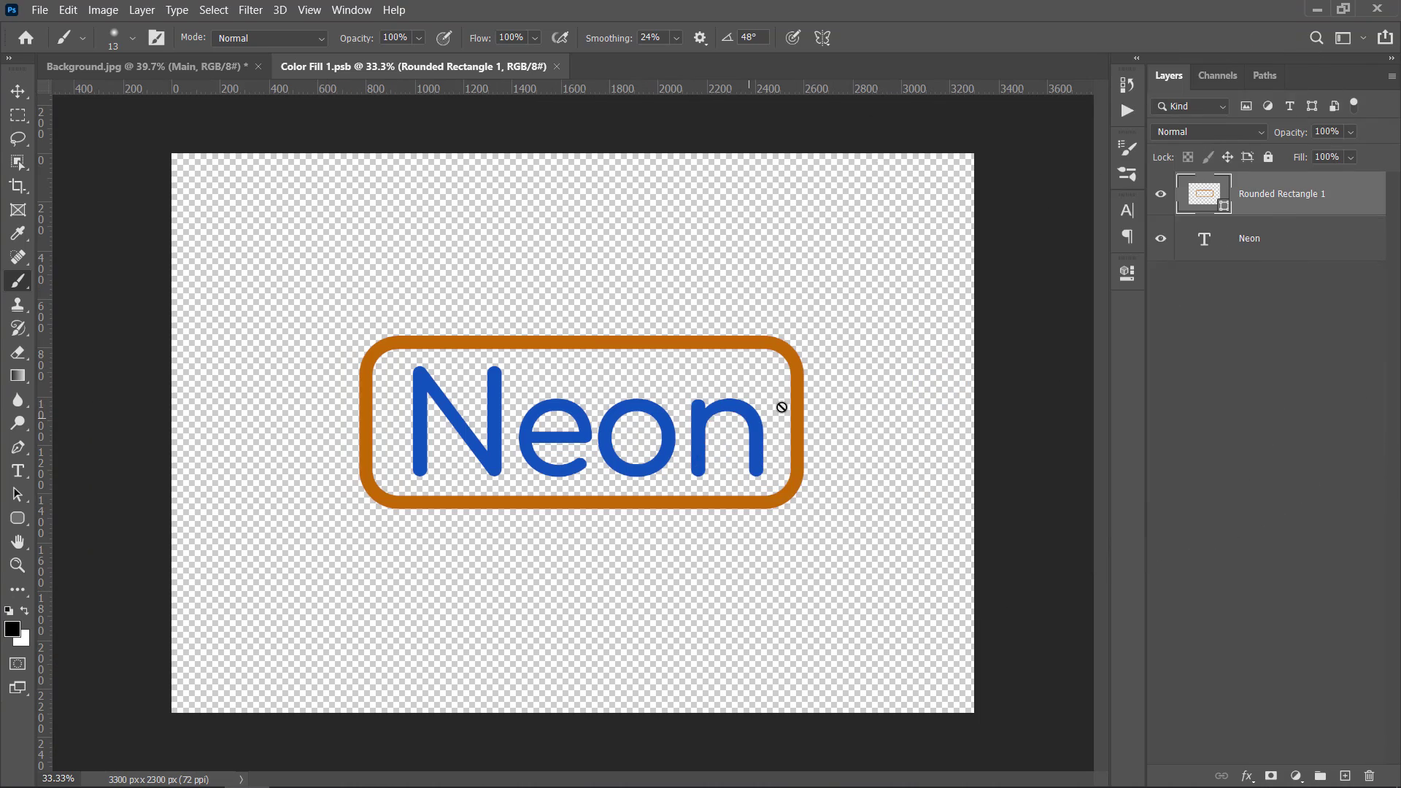
# Step: Replace the Neon text with 'hello' and save the smart object
pyautogui.click(17, 471)
pyautogui.click(585, 445)
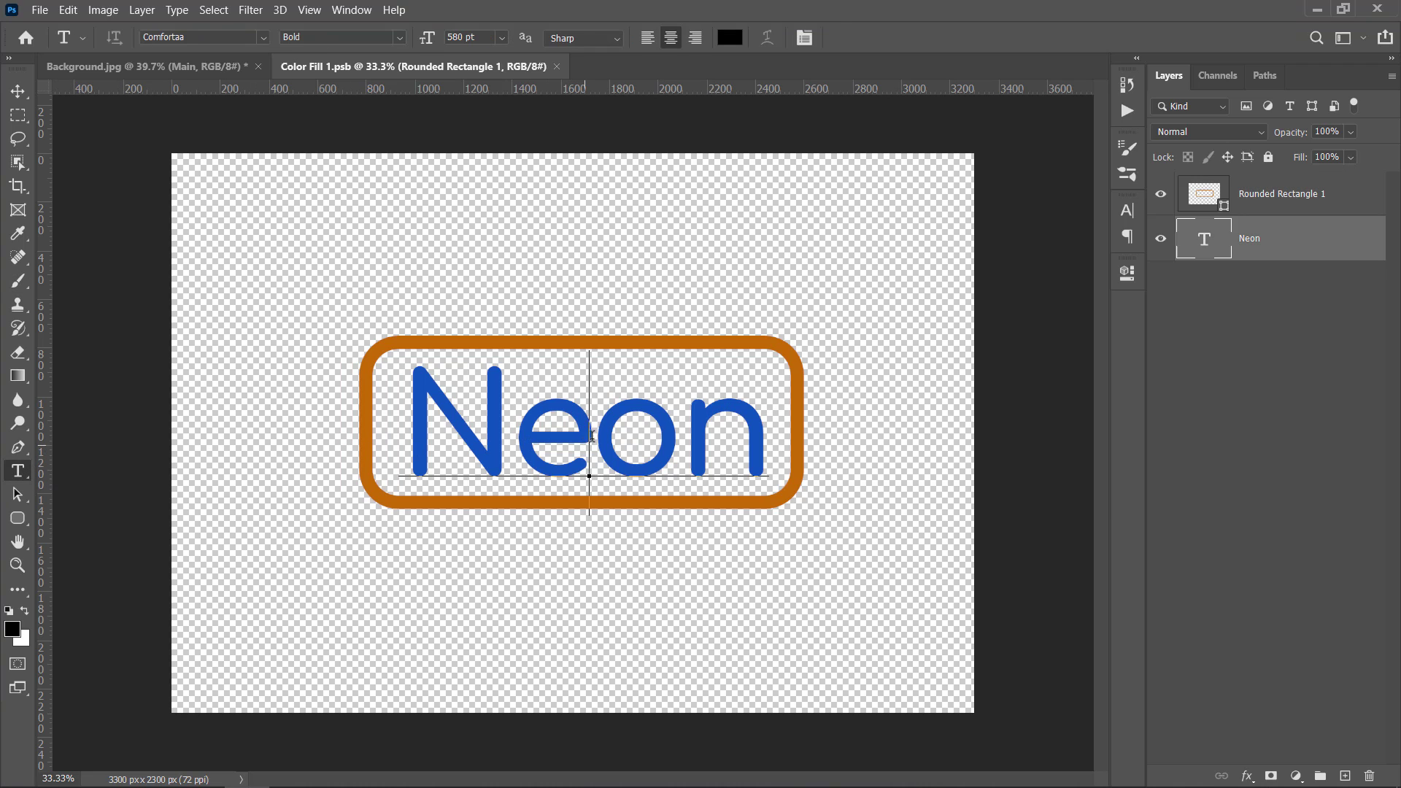
pyautogui.hotkey('ctrl', 'a')
pyautogui.write('hello')
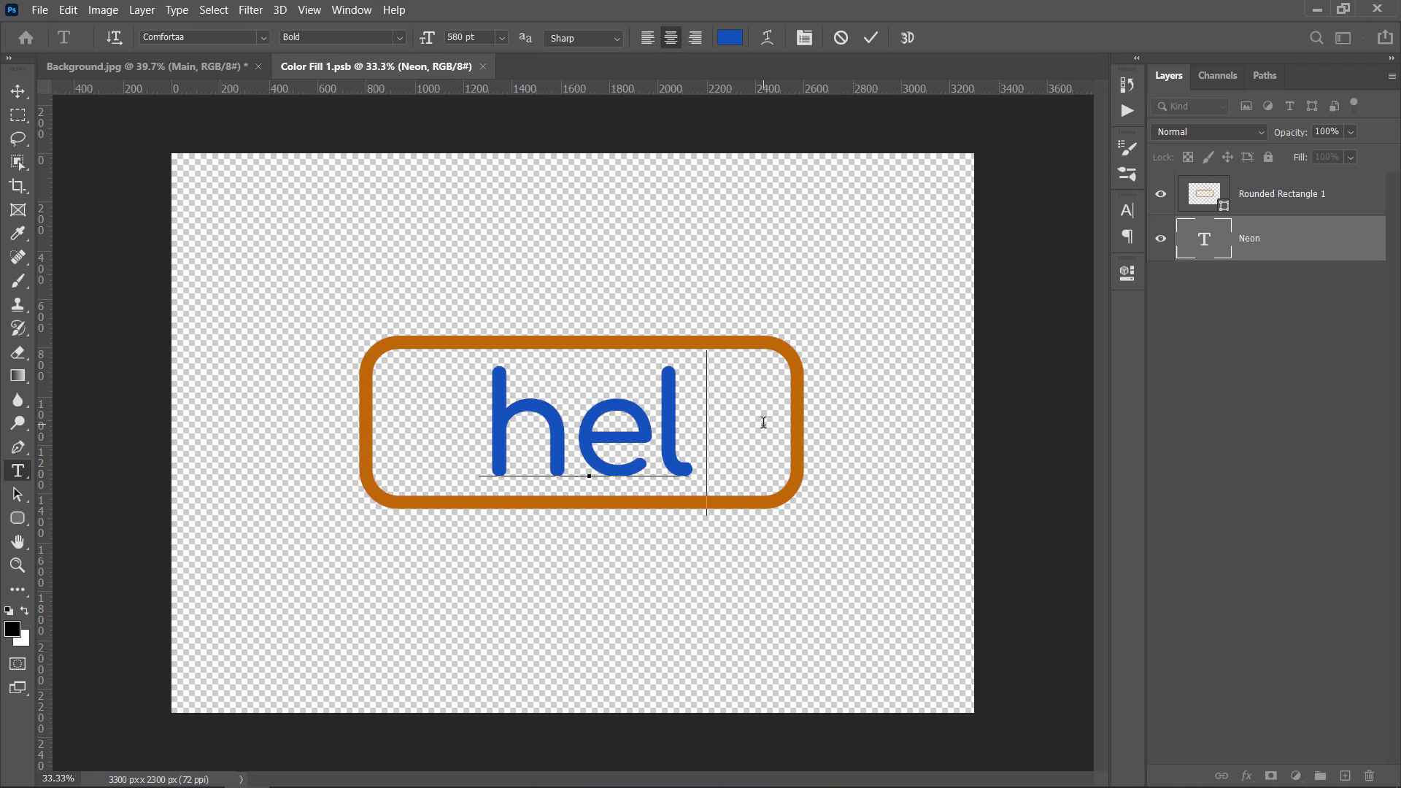
pyautogui.click(870, 38)
pyautogui.hotkey('ctrl', 's')
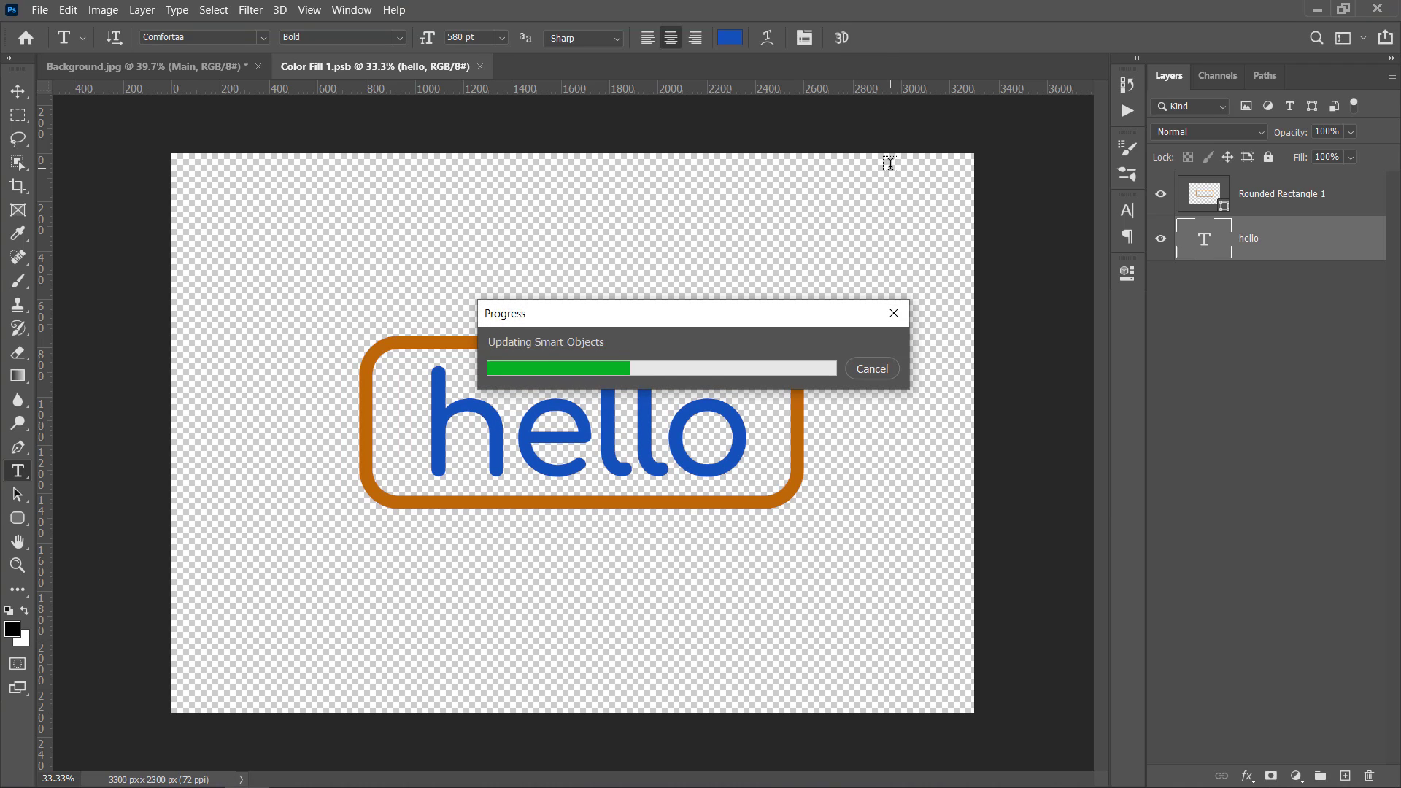
# Step: Hide the Wires group in Background.jpg, then return to Color Fill 1.psb
pyautogui.click(203, 63)
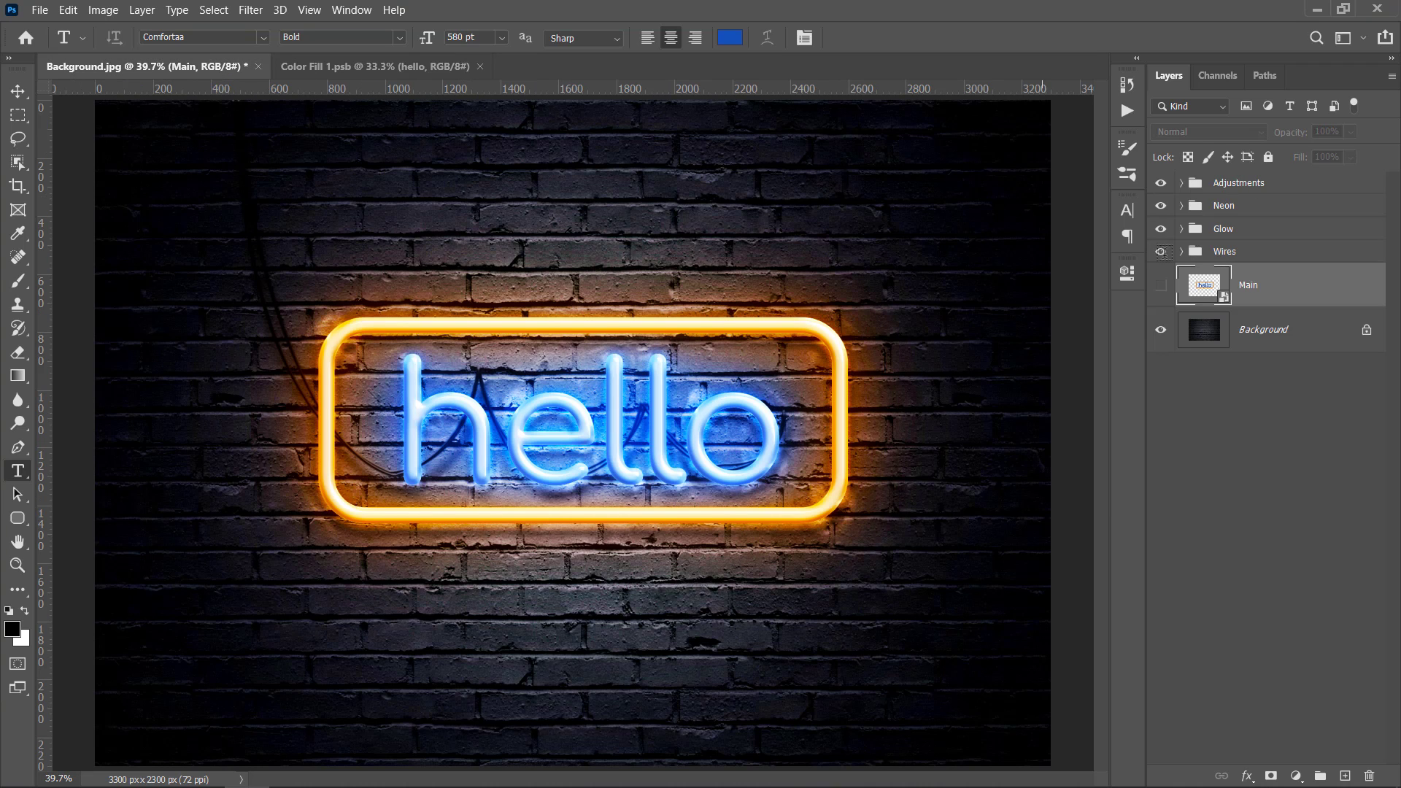
pyautogui.click(1161, 253)
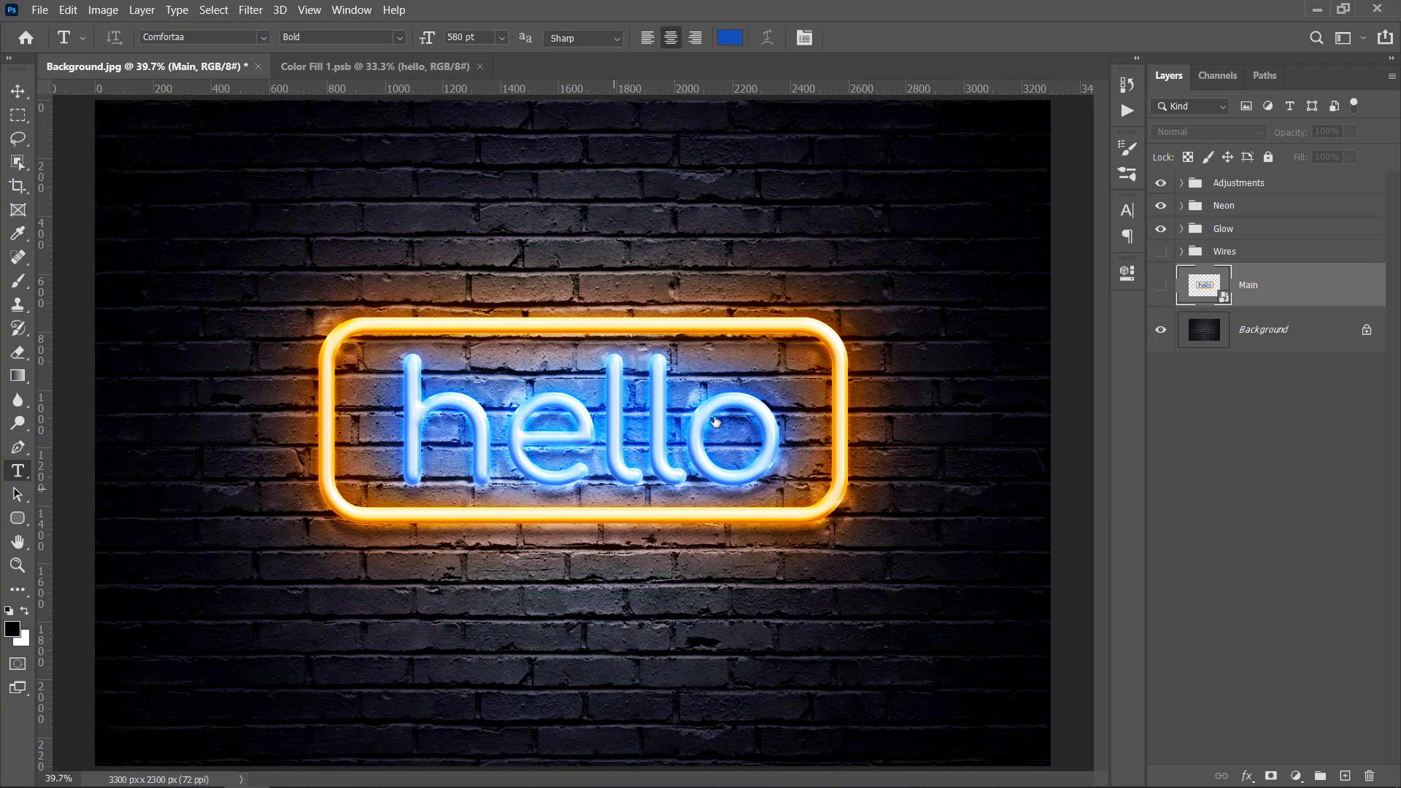
pyautogui.click(400, 70)
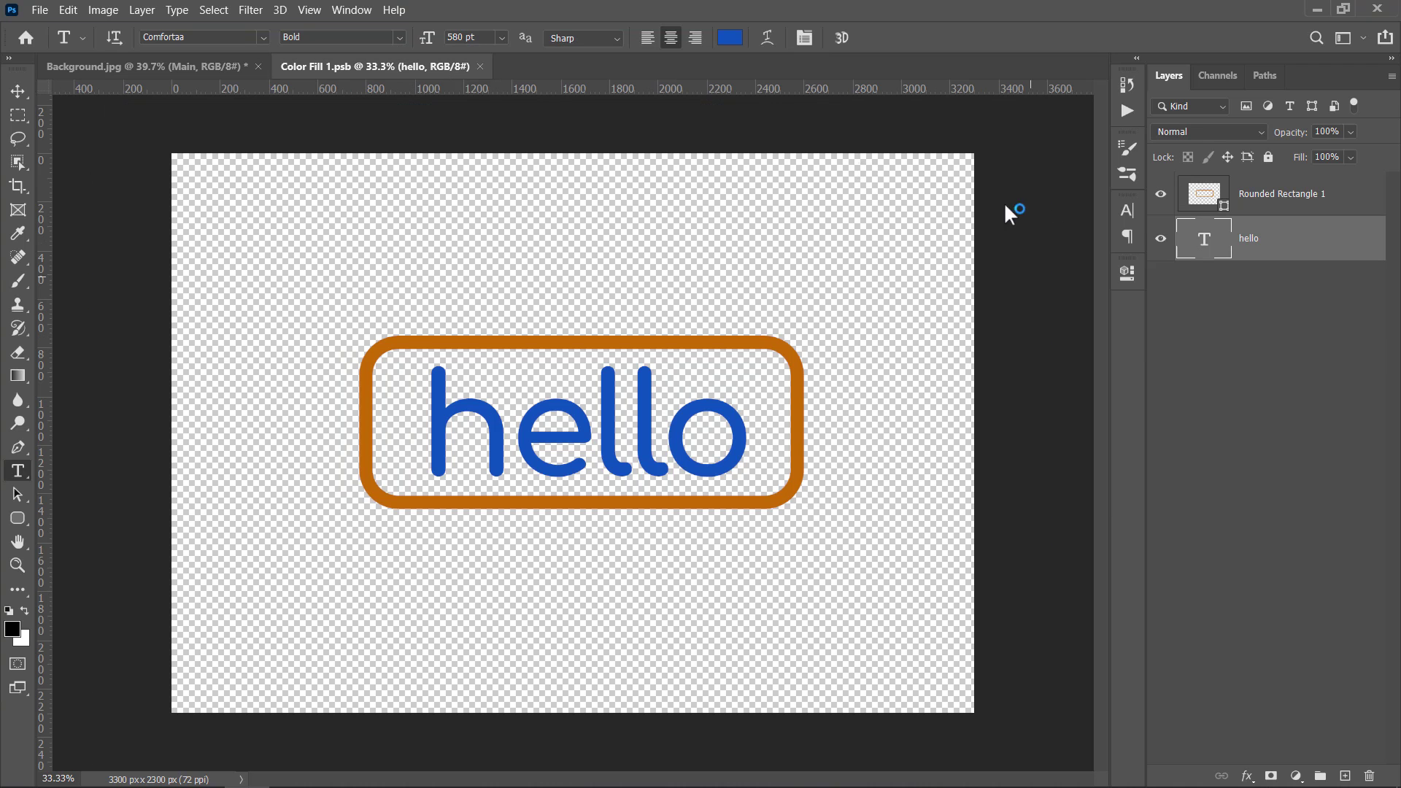
# Step: Hide the hello text and rounded rectangle layers, selecting Rounded Rectangle 1
pyautogui.click(1160, 239)
pyautogui.click(1161, 194)
pyautogui.click(1319, 203)
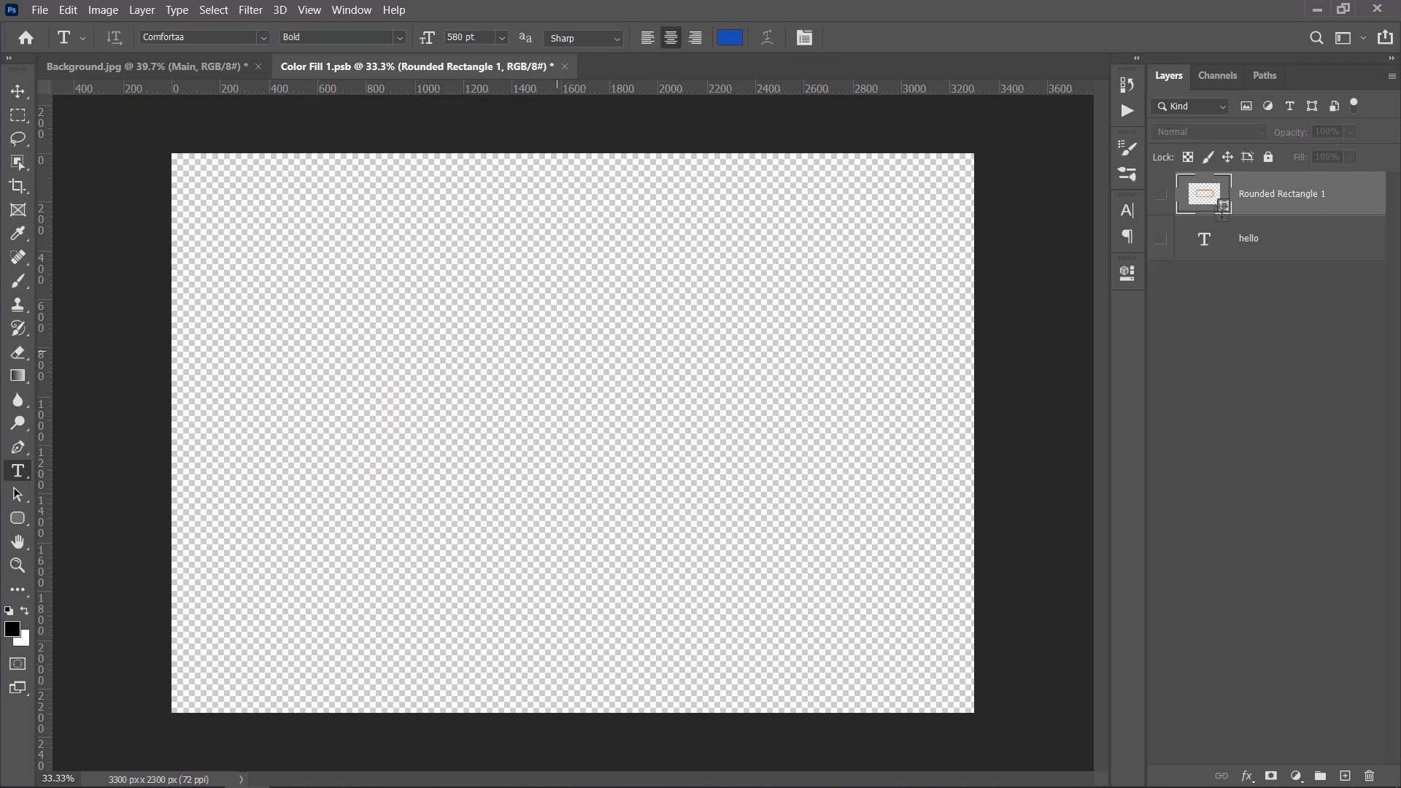
# Step: Set the Pen tool to Shape mode with a blue 55 px stroke
pyautogui.click(19, 447)
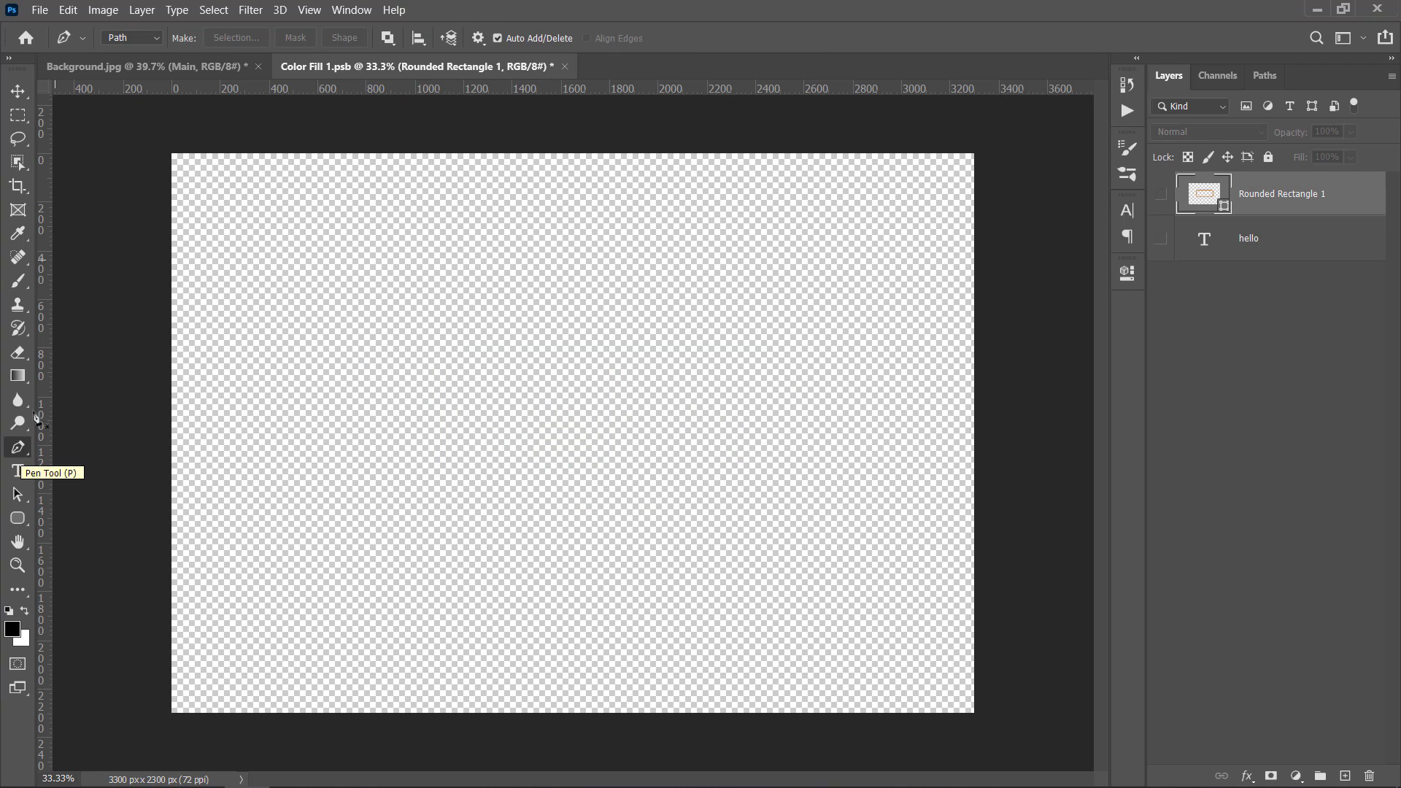
pyautogui.click(131, 37)
pyautogui.click(132, 53)
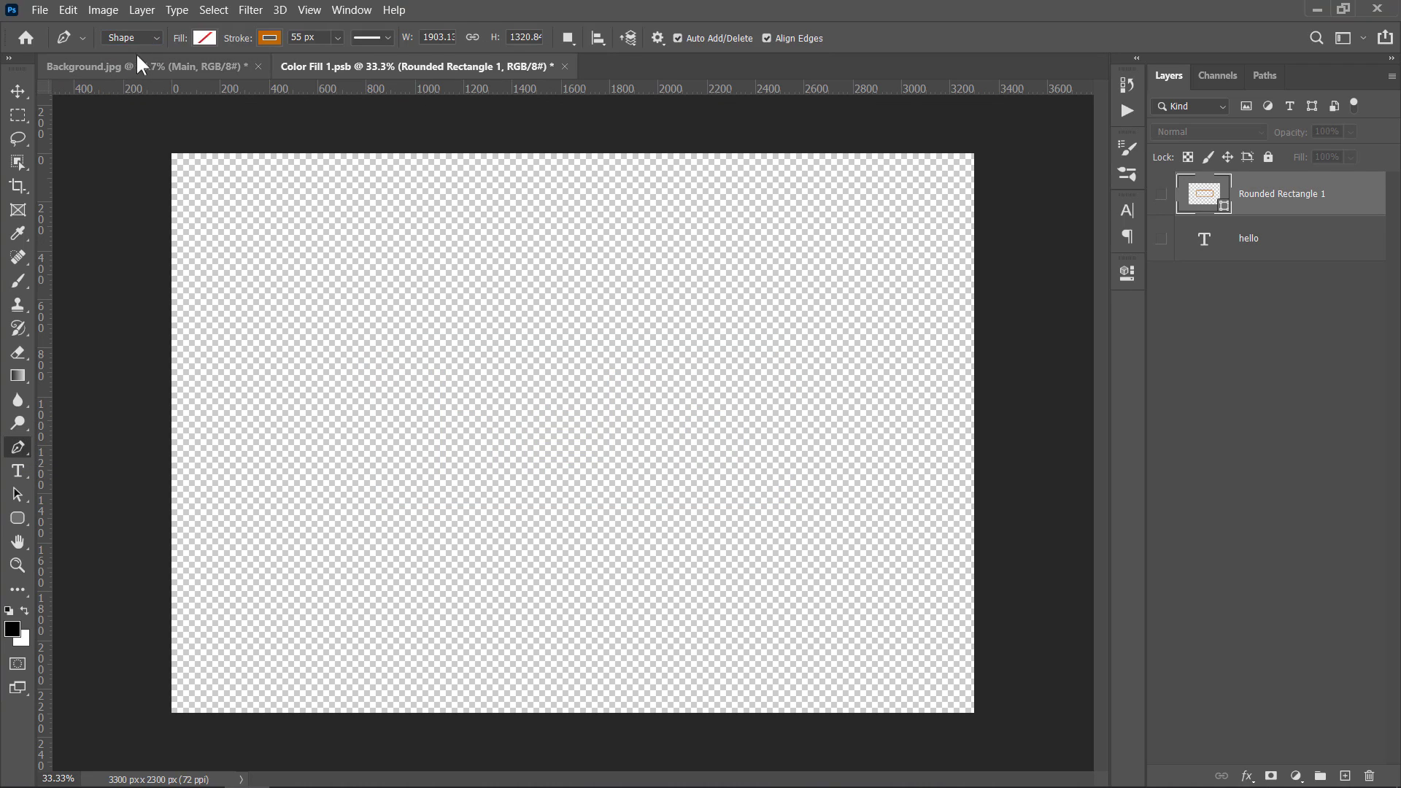
pyautogui.click(206, 38)
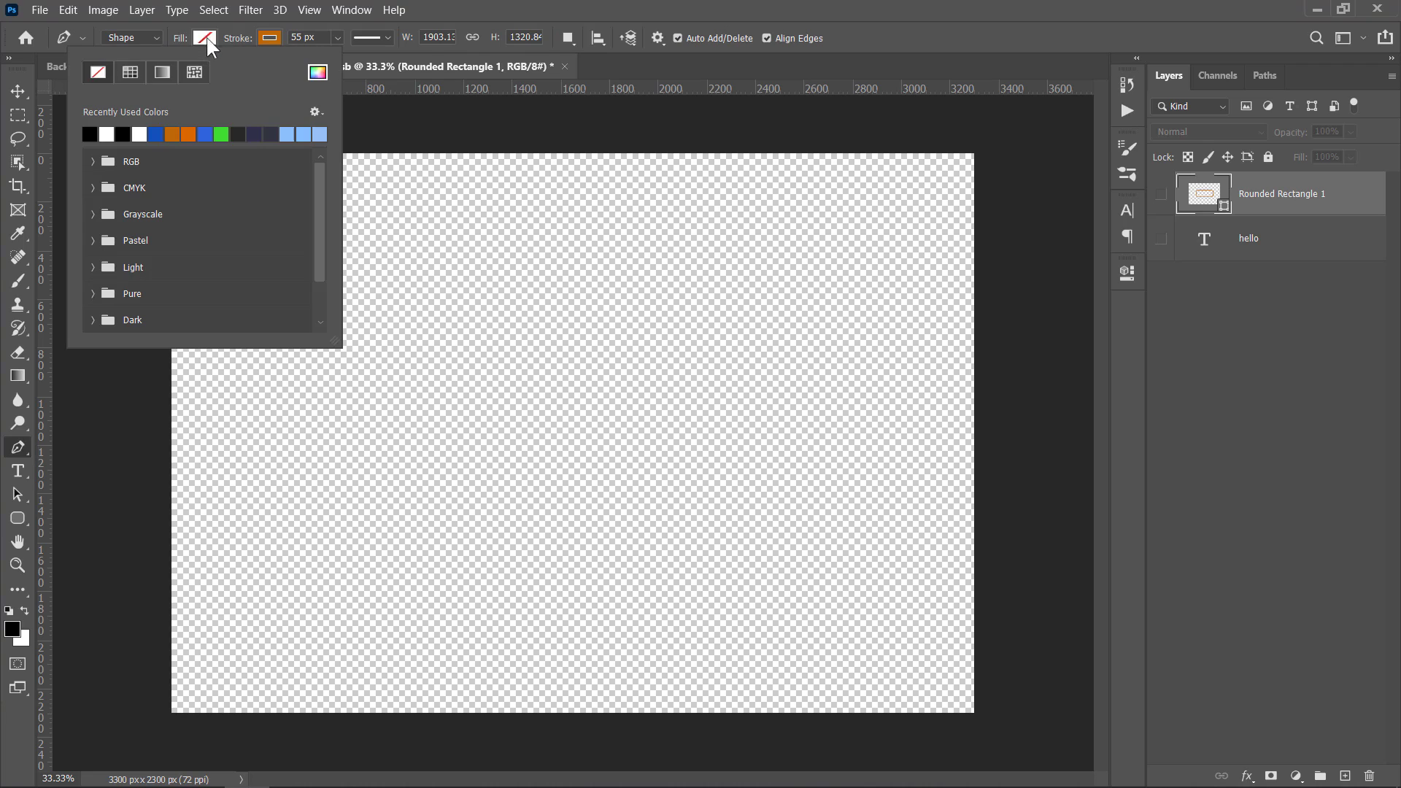
pyautogui.click(269, 38)
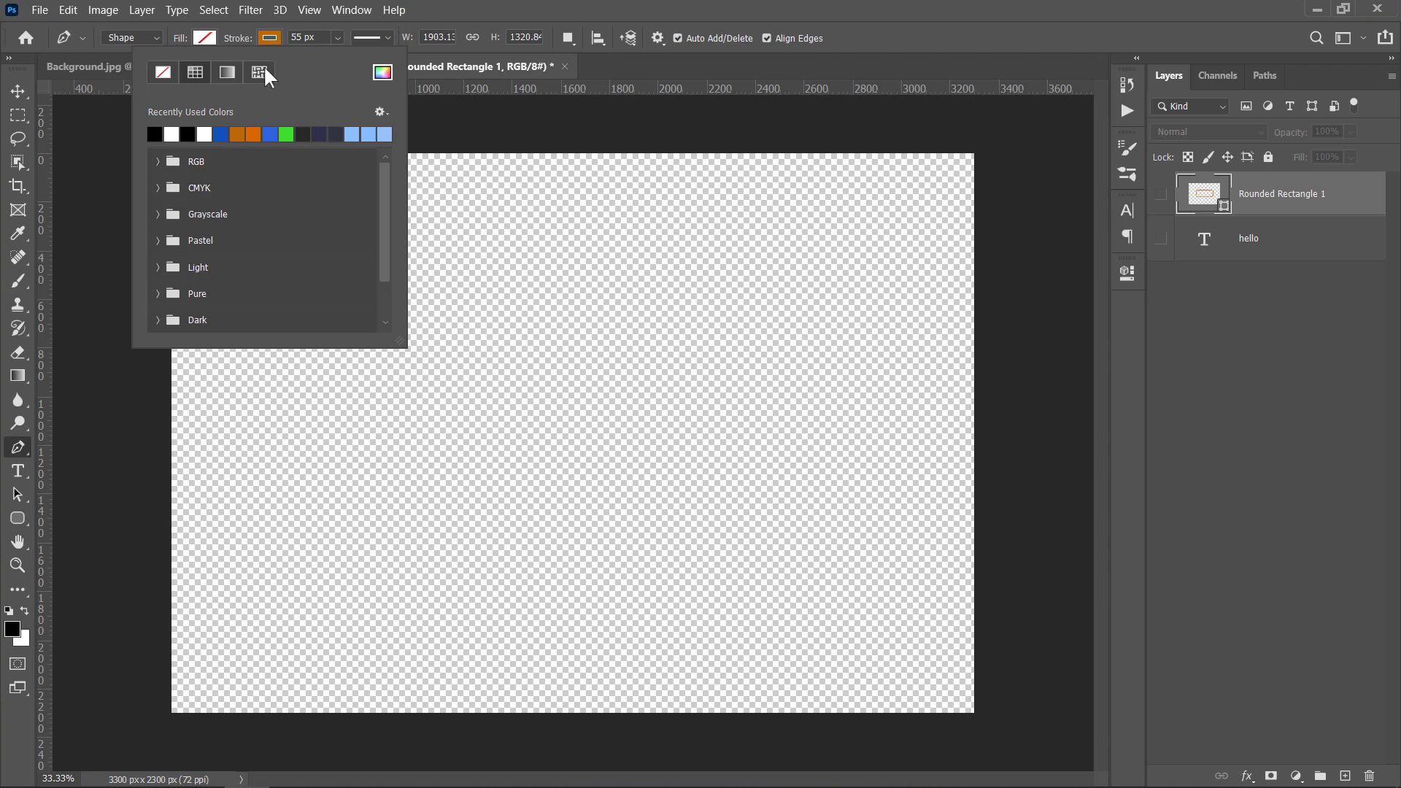
pyautogui.click(271, 134)
pyautogui.click(323, 43)
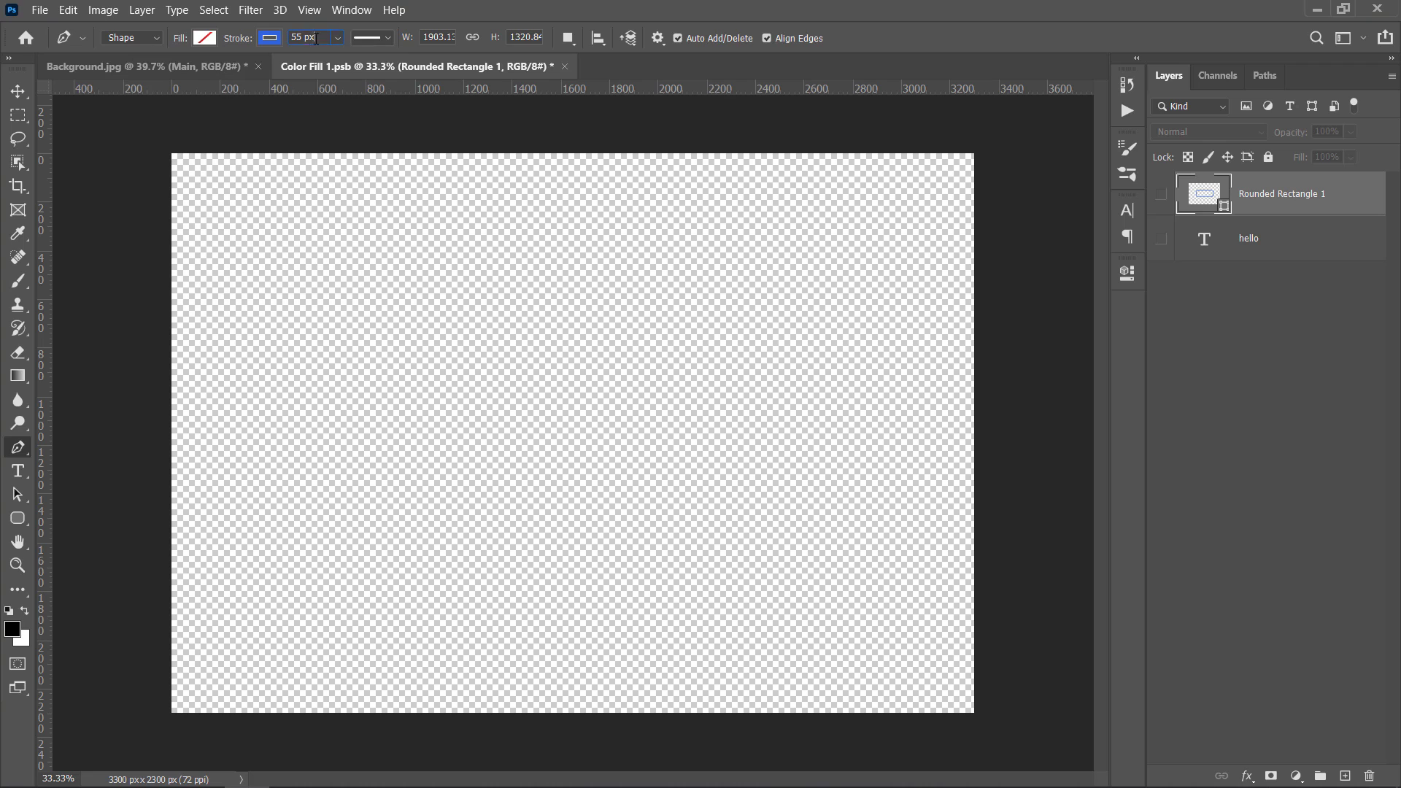
pyautogui.moveTo(322, 38); pyautogui.dragTo(286, 42)
# Step: Draw the bent blue tube line with a curved top and lower bend
pyautogui.click(557, 316)
pyautogui.moveTo(469, 316); pyautogui.dragTo(463, 323)
pyautogui.moveTo(474, 429); pyautogui.dragTo(557, 432)
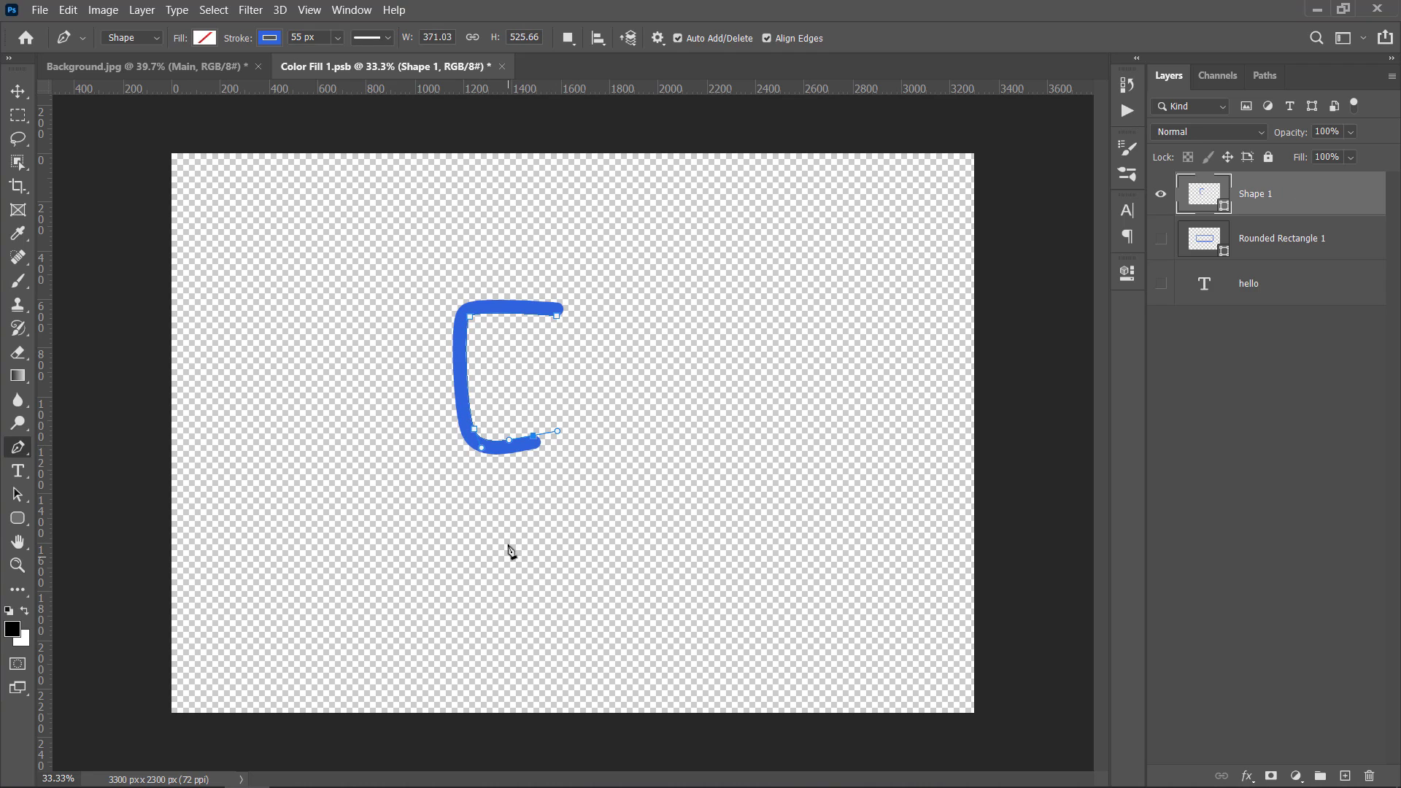
pyautogui.click(498, 569)
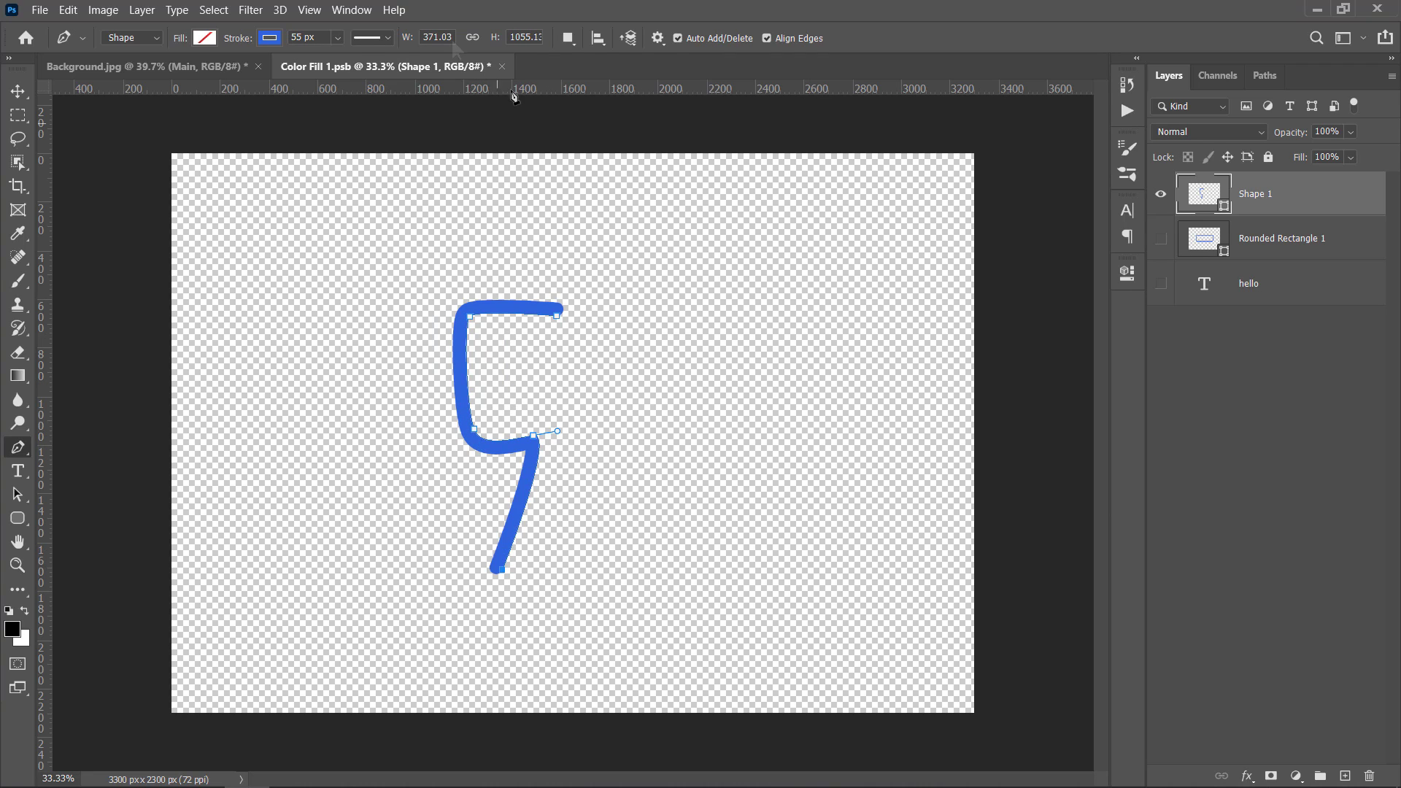
# Step: Set the stroke to centred alignment with rounded end caps
pyautogui.click(370, 36)
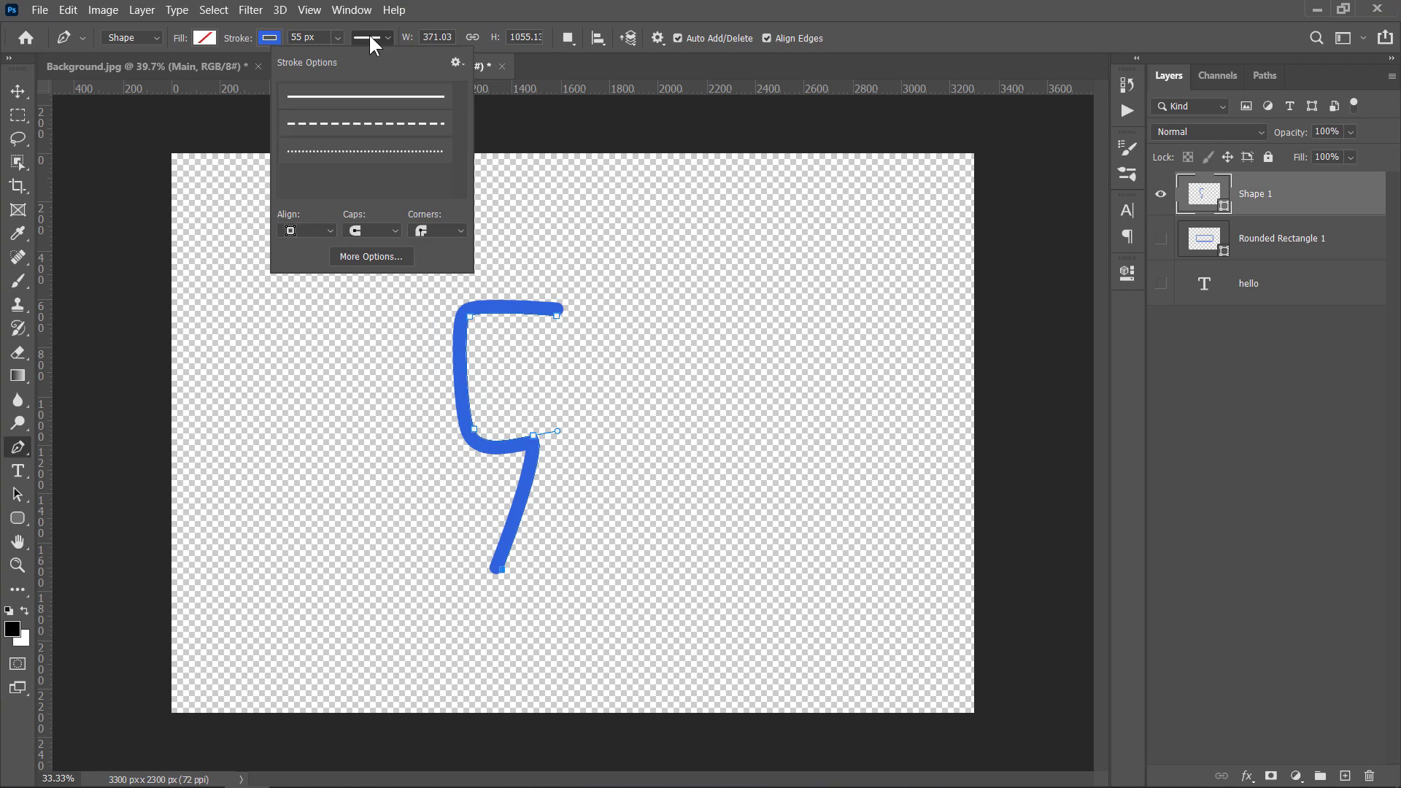
pyautogui.click(315, 223)
pyautogui.click(308, 256)
pyautogui.click(366, 230)
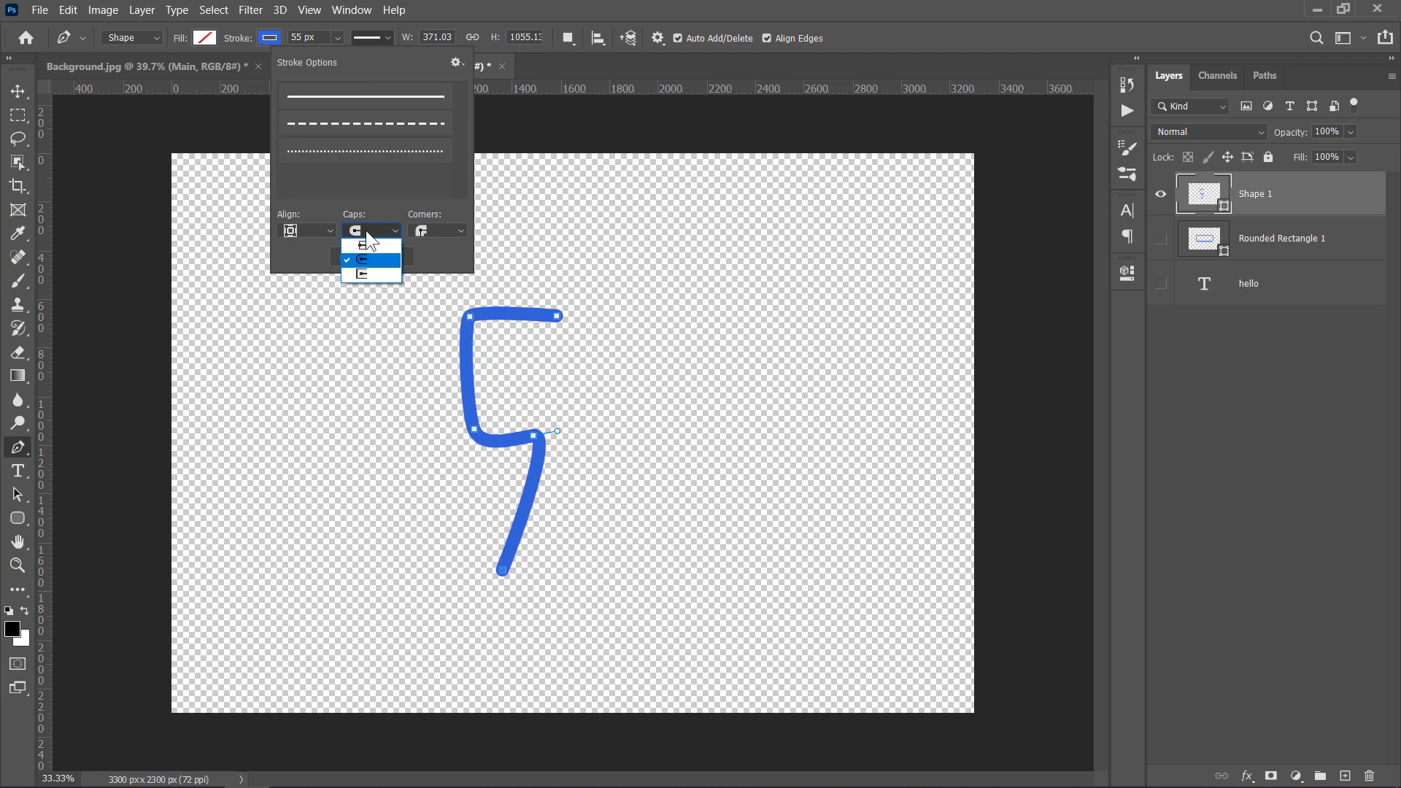
pyautogui.click(440, 247)
pyautogui.click(441, 230)
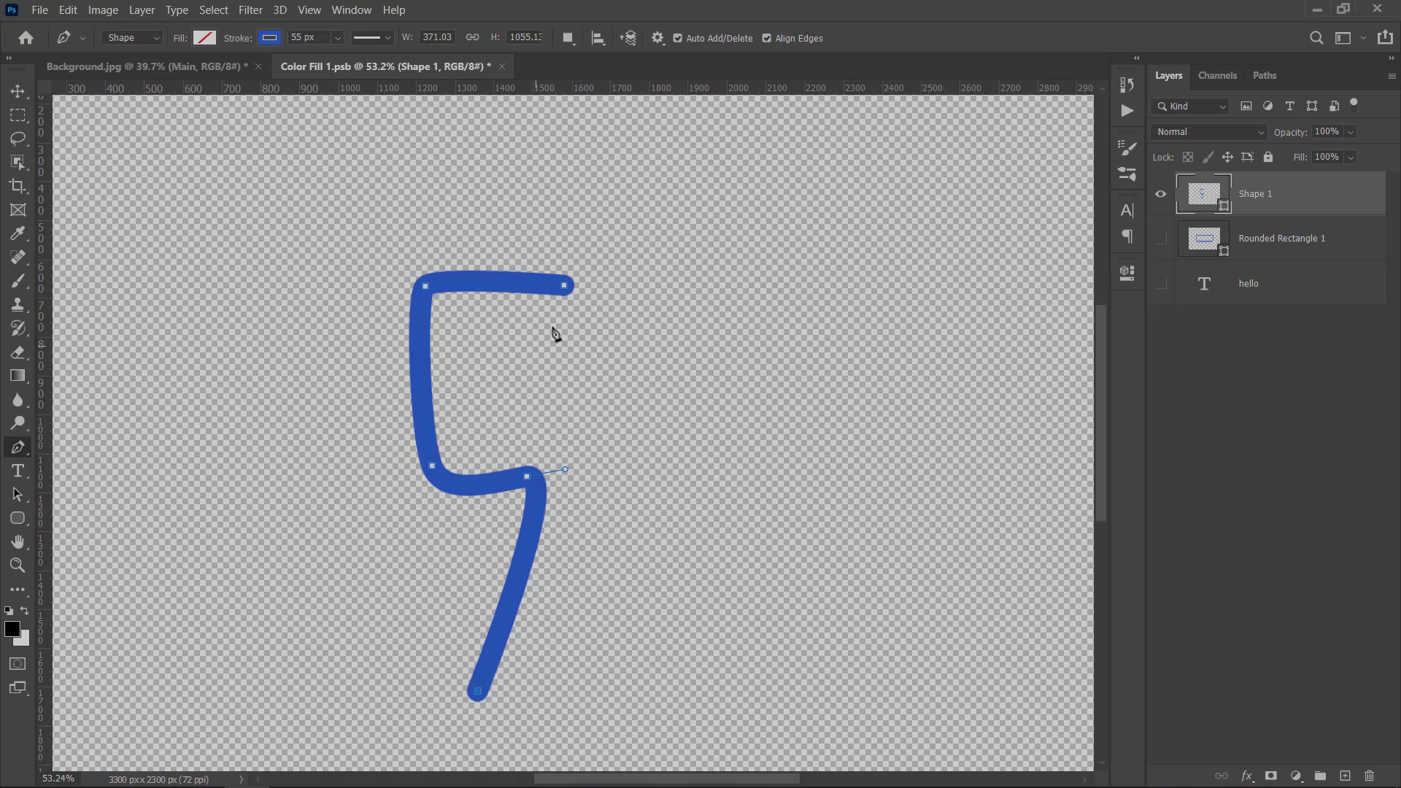
# Step: Draw a second curved tube beside the blue one, make it green, and save
pyautogui.click(597, 259)
pyautogui.moveTo(597, 436); pyautogui.dragTo(585, 488)
pyautogui.moveTo(524, 670); pyautogui.dragTo(501, 706)
pyautogui.click(270, 37)
pyautogui.click(154, 134)
pyautogui.click(372, 37)
pyautogui.press('Escape')
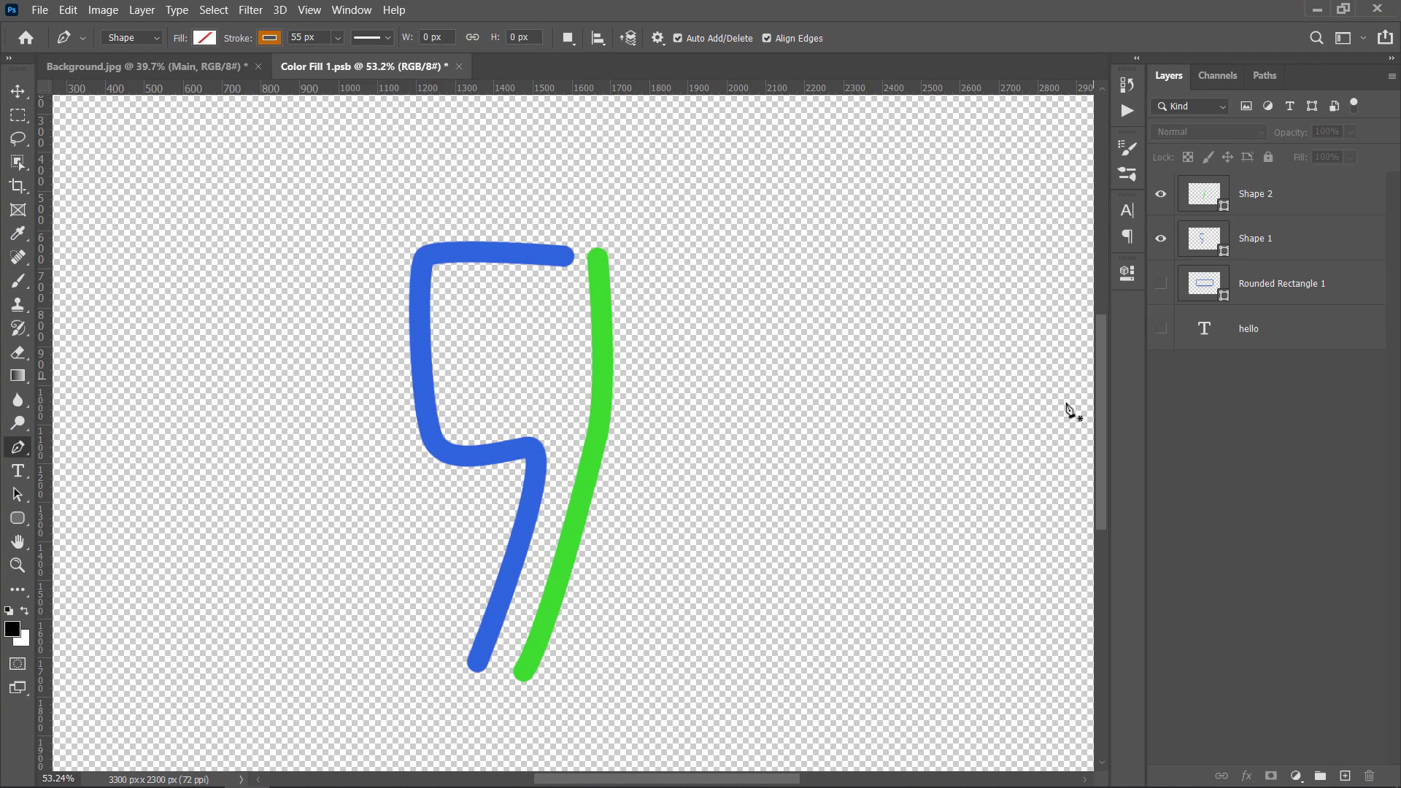
pyautogui.scroll(-3, 1067, 408)
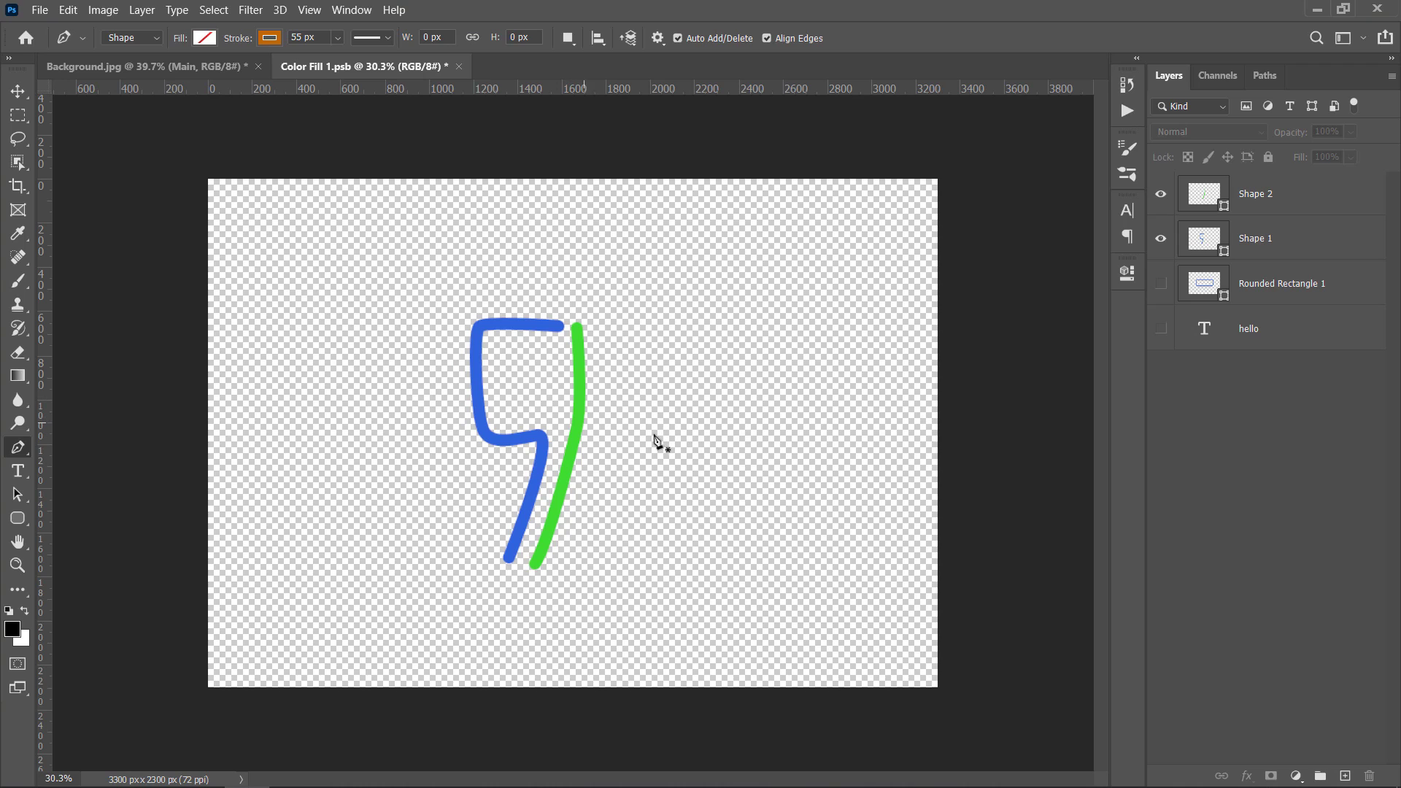
pyautogui.hotkey('ctrl', 's')
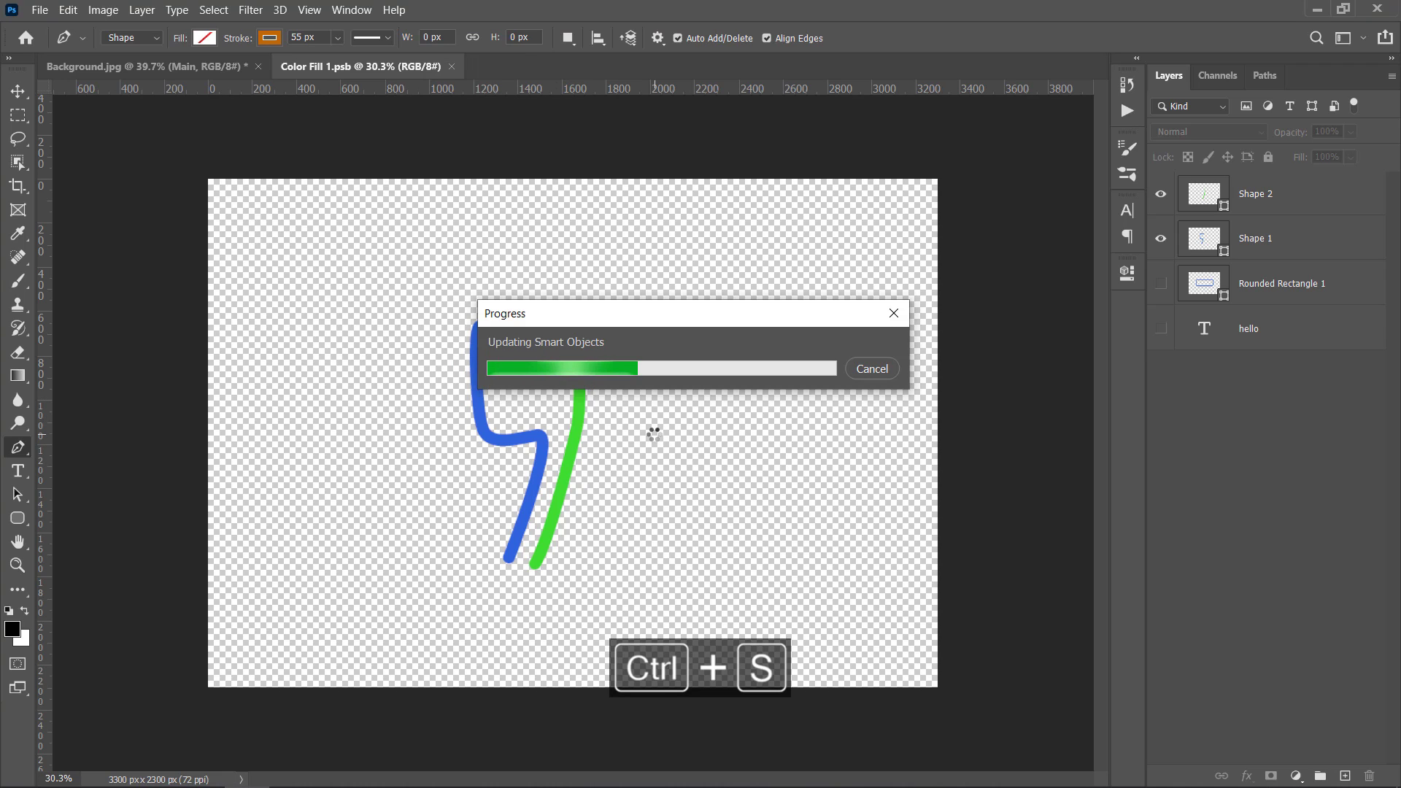
# Step: Switch to Background.jpg and zoom in and back out to check the blue and green tubes
pyautogui.click(187, 60)
pyautogui.scroll(4, 451, 407)
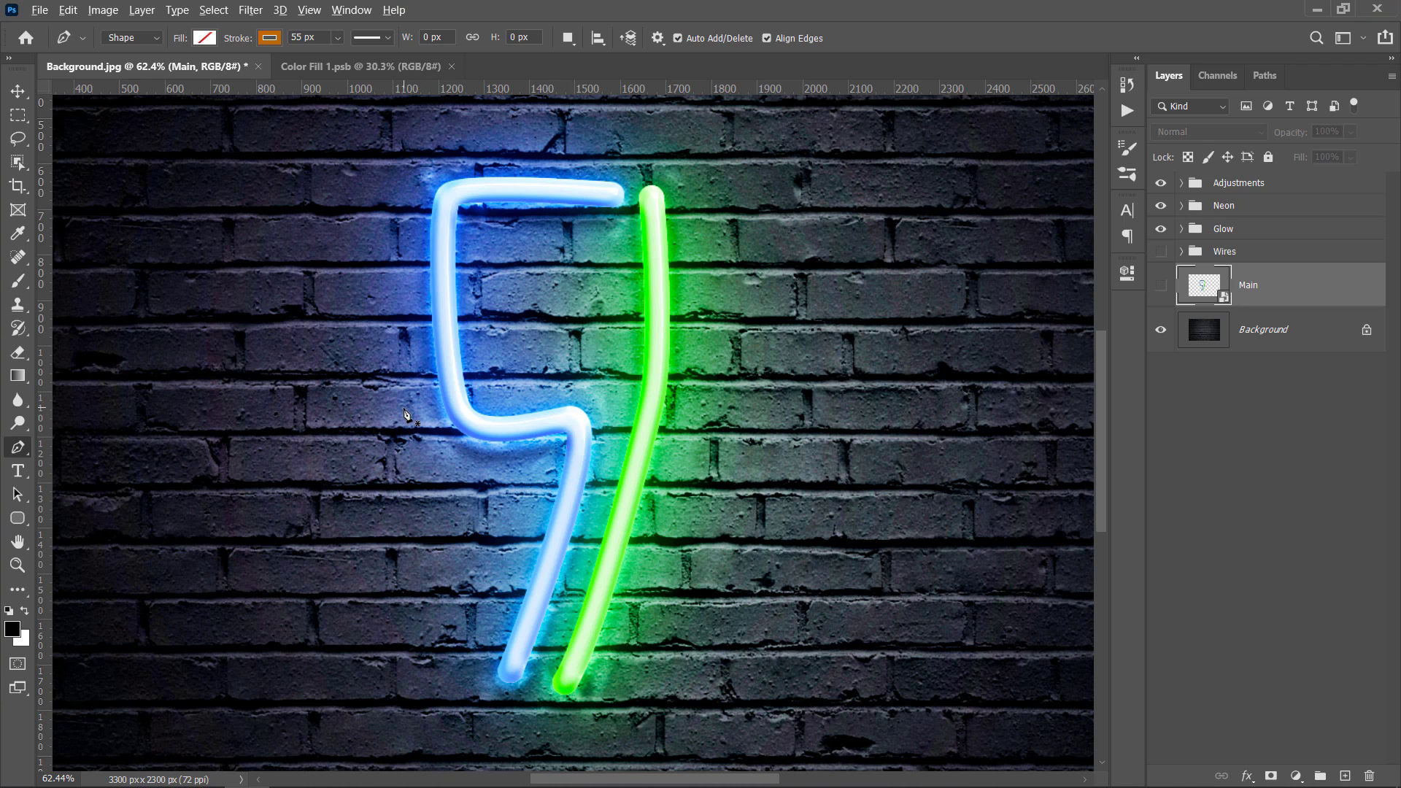
pyautogui.scroll(-4, 407, 414)
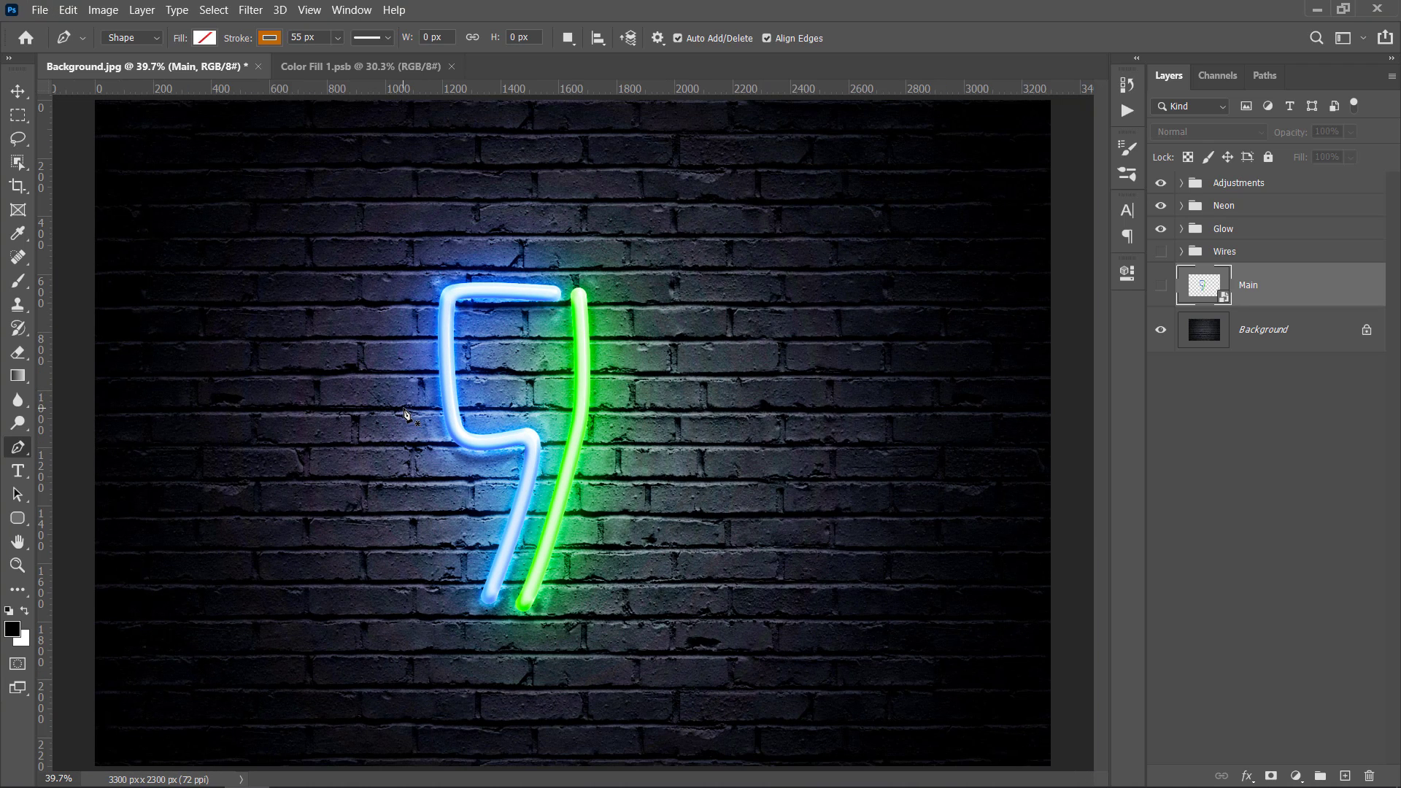